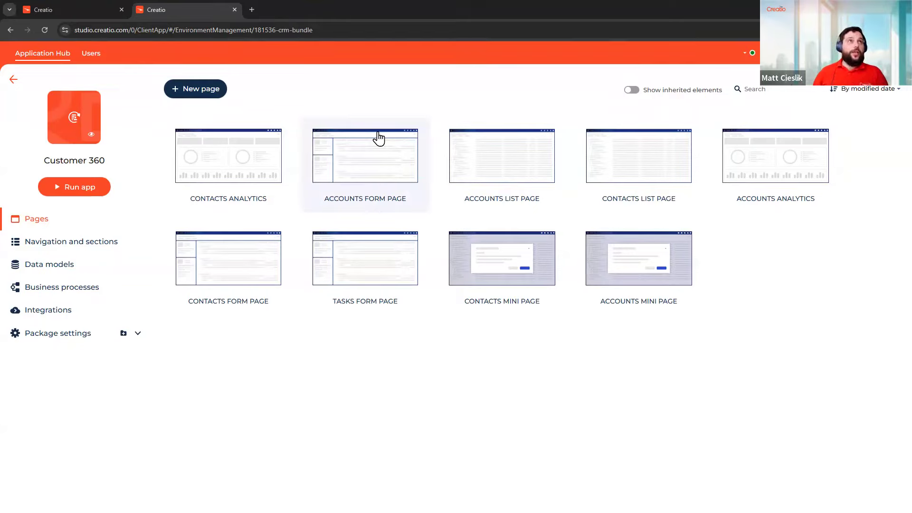
Start a new Customer 360 page to bring up the Select template dialog
click(217, 89)
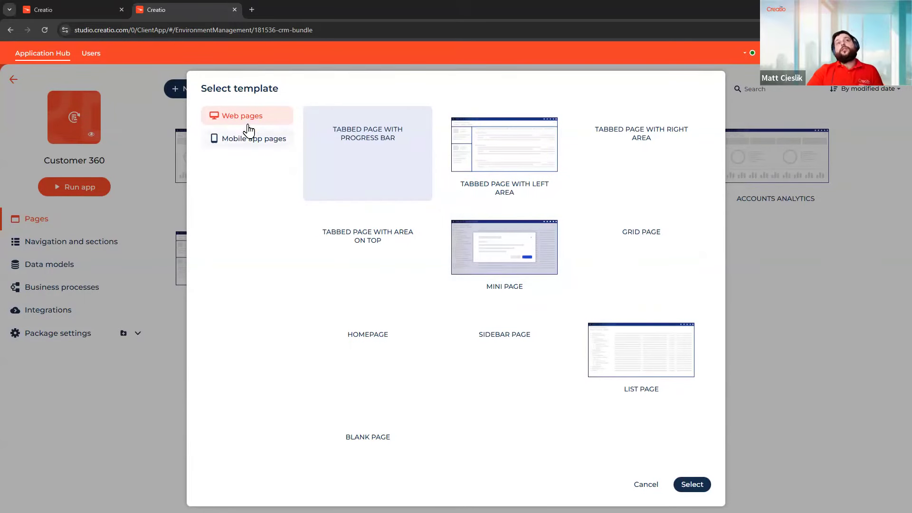
Show the mobile app page templates, then reload the browser when their previews don't load
click(255, 150)
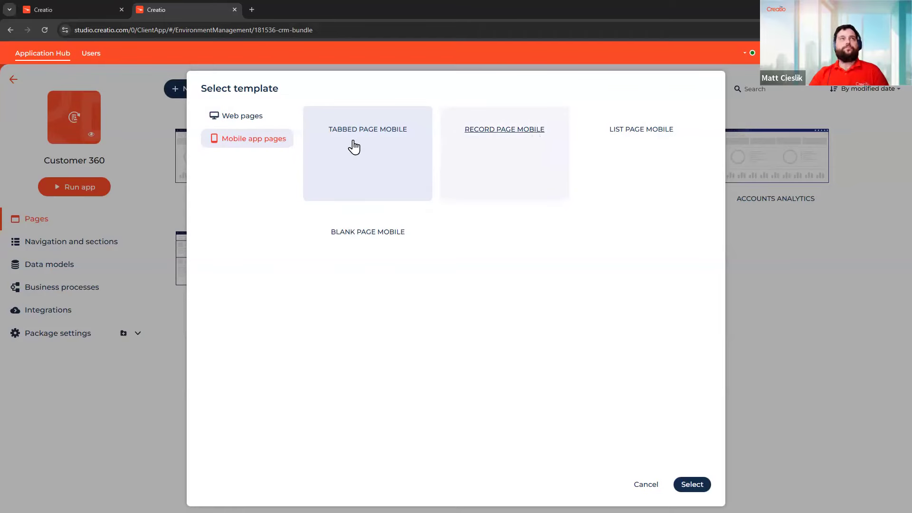
click(47, 31)
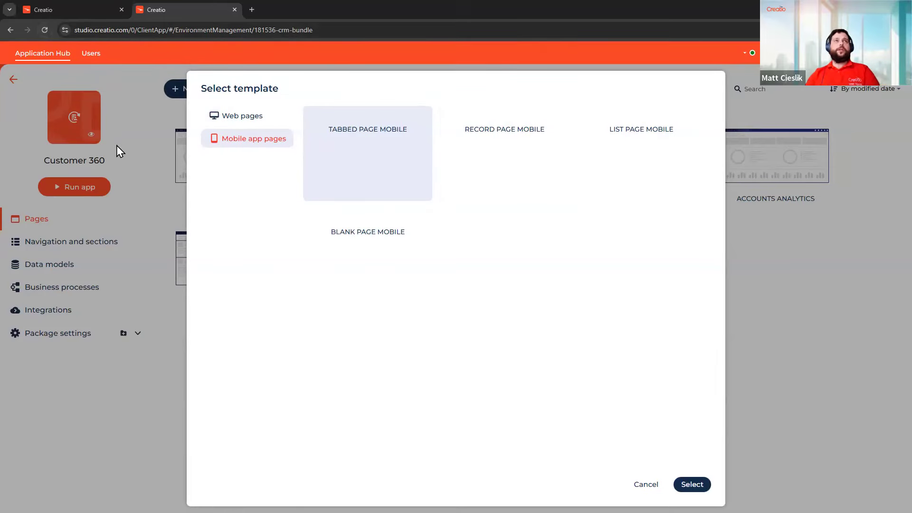
click(196, 314)
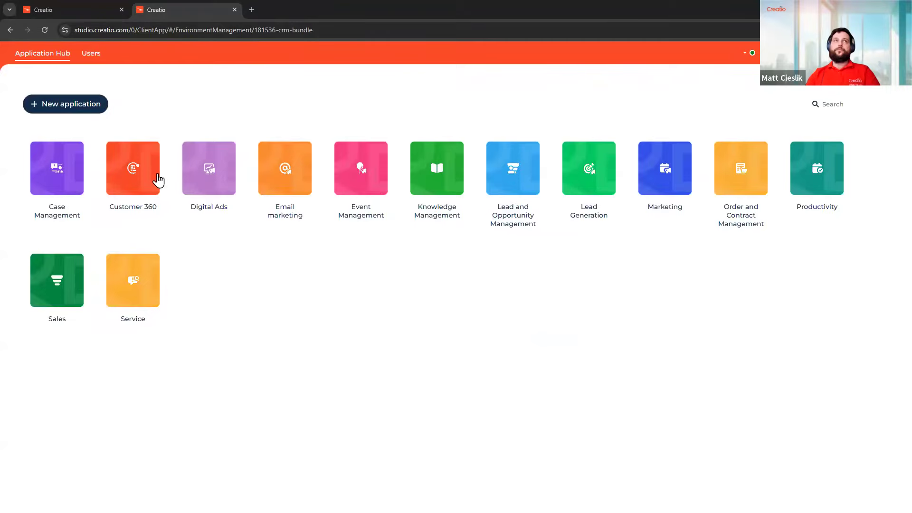
Reopen Customer 360, start a new page, and list the mobile app page templates
click(136, 152)
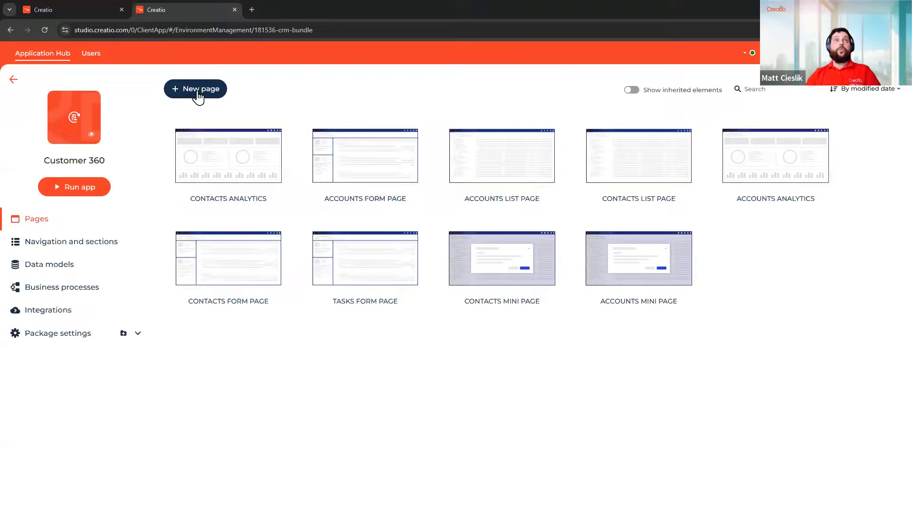
click(198, 92)
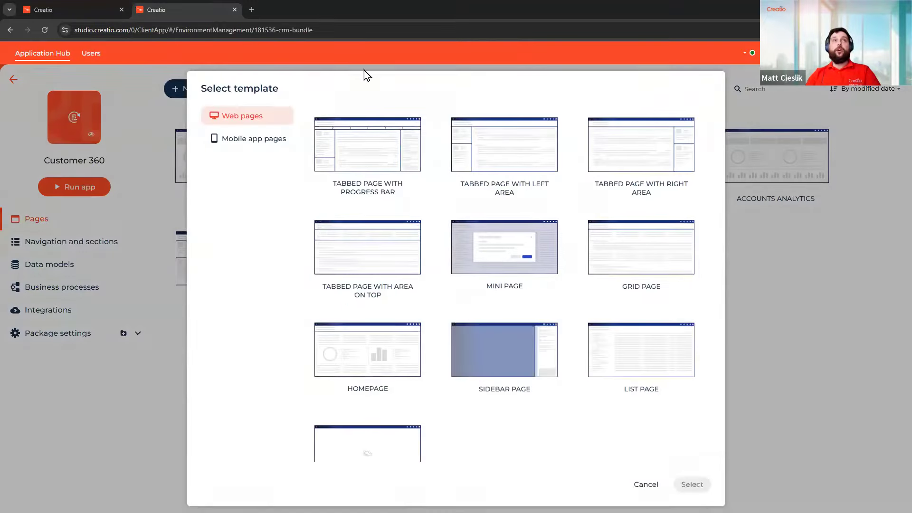
click(266, 139)
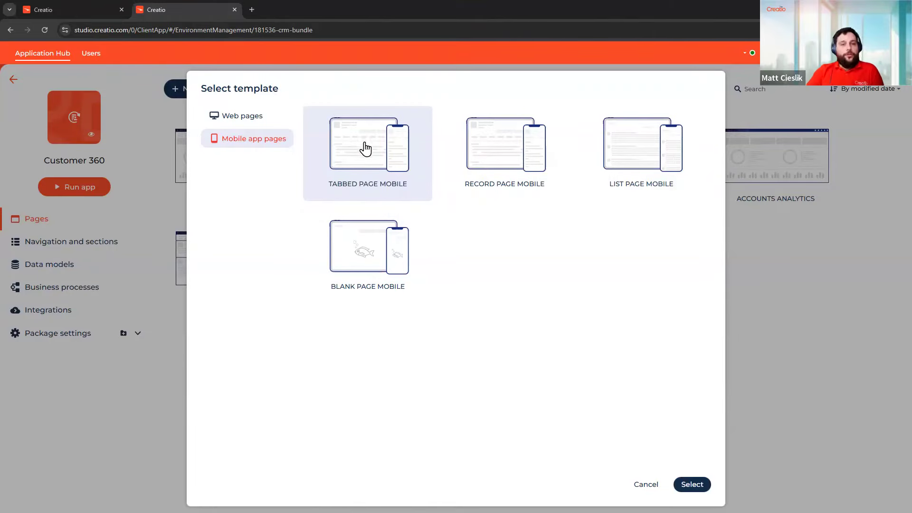
Create a page from the Tabbed page mobile template and dismiss the Remote Desktop error
double_click(366, 185)
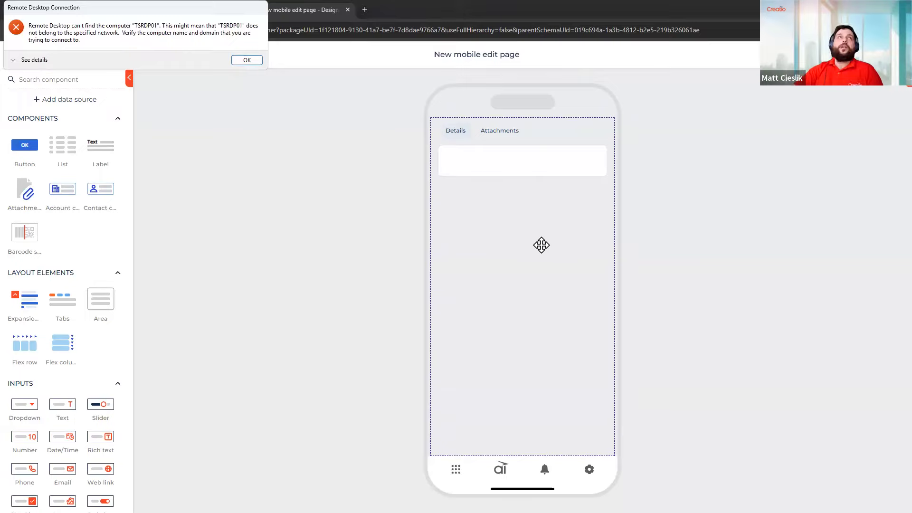
click(246, 60)
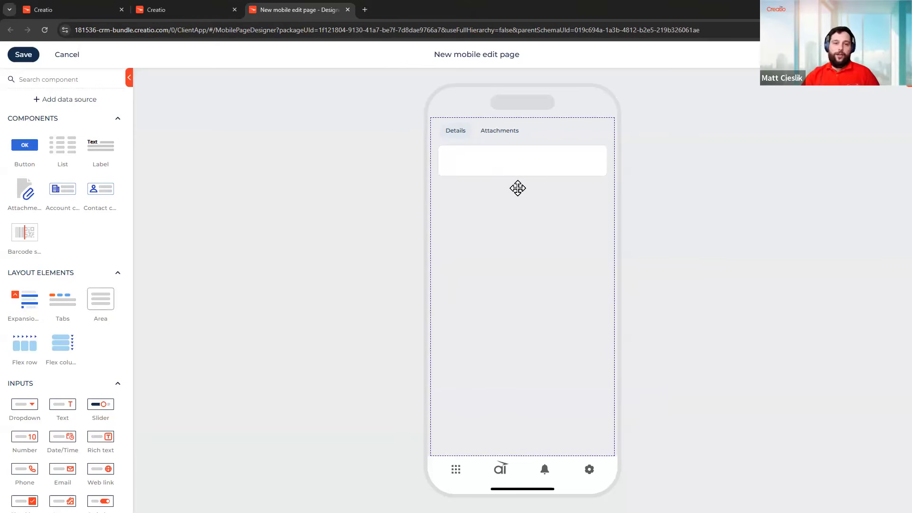
Change the mobile page title to 'Contact edit page'
click(493, 60)
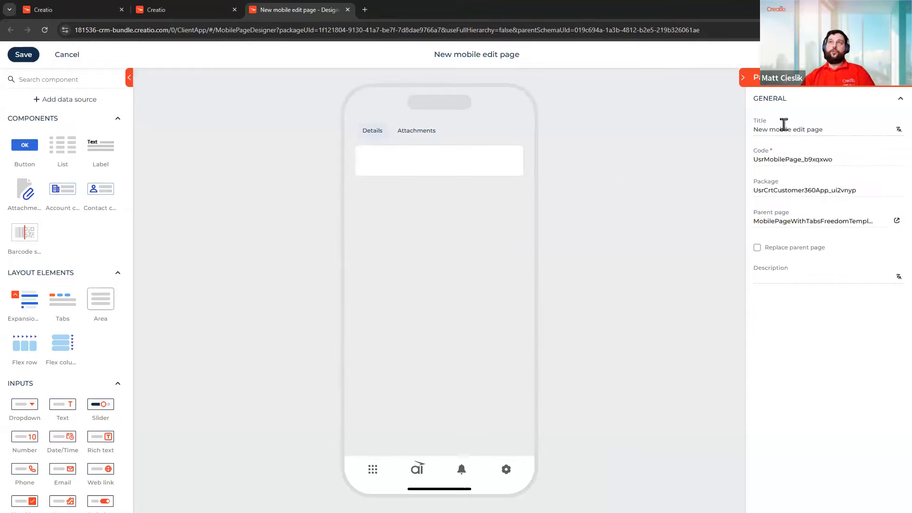
click(835, 125)
click(835, 125)
double_click(834, 126)
triple_click(813, 128)
drag(791, 129, 729, 132)
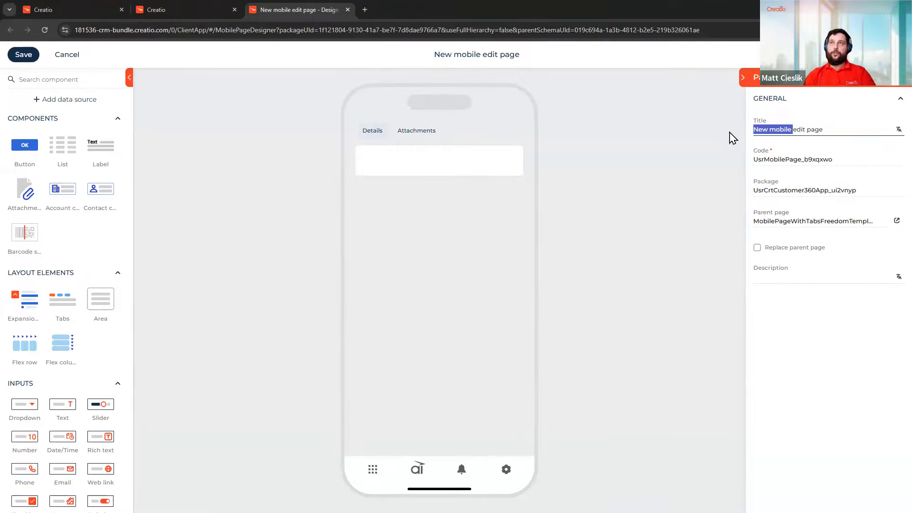
text(Conta)
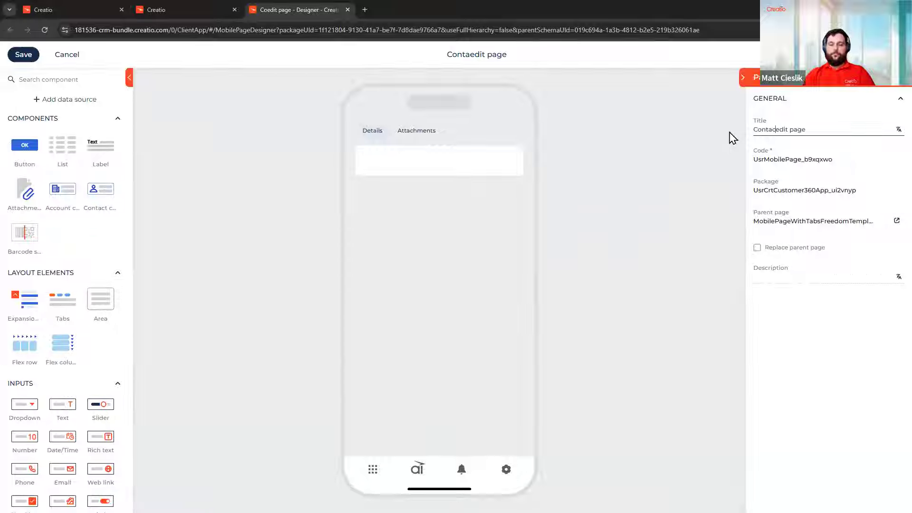
text(ct)
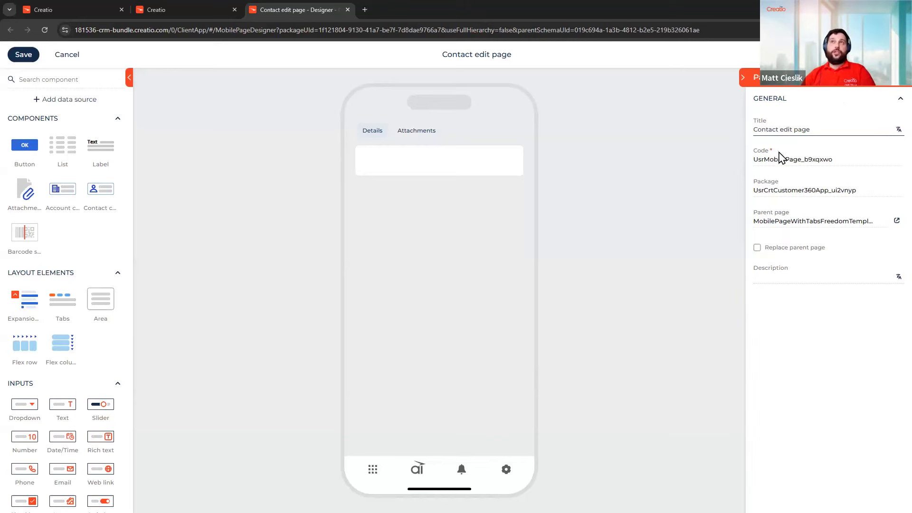
Set the page code to UsrContactEditPage
triple_click(883, 127)
key(ctrl+c)
drag(762, 160, 803, 159)
key(ctrl+v)
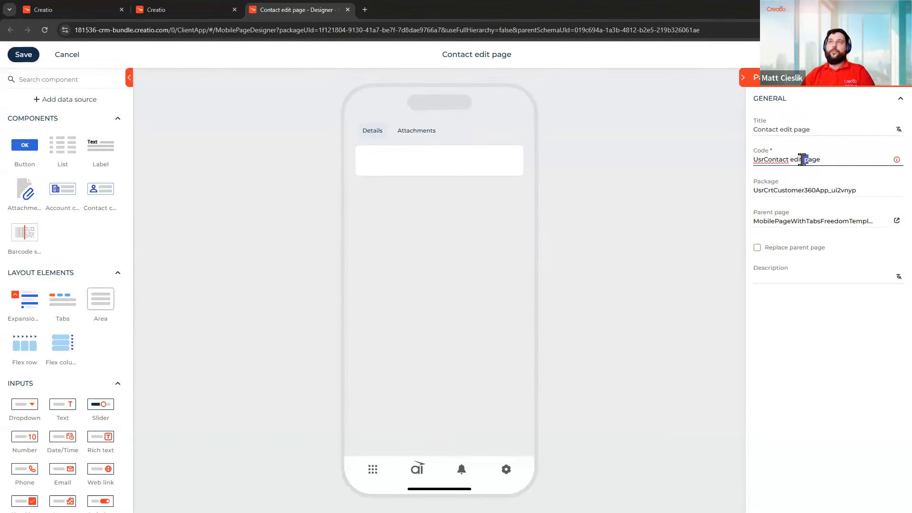
text(P)
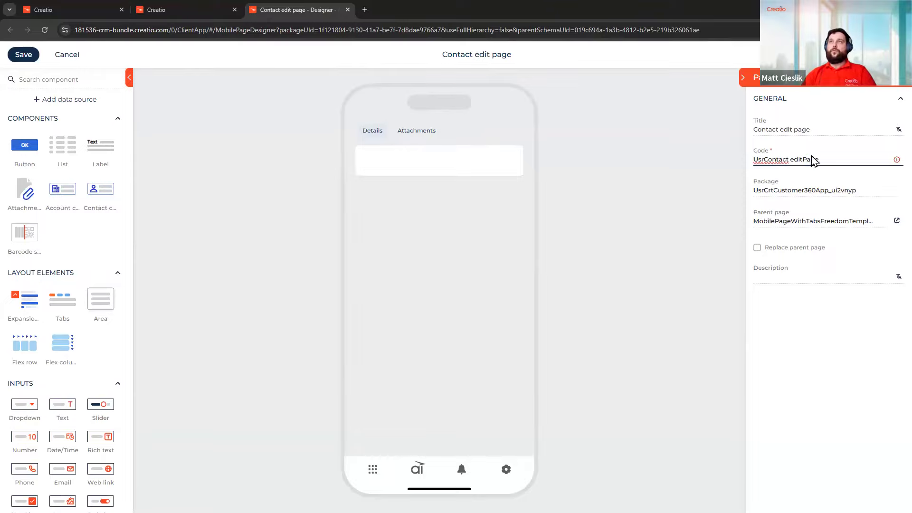
drag(789, 160, 792, 159)
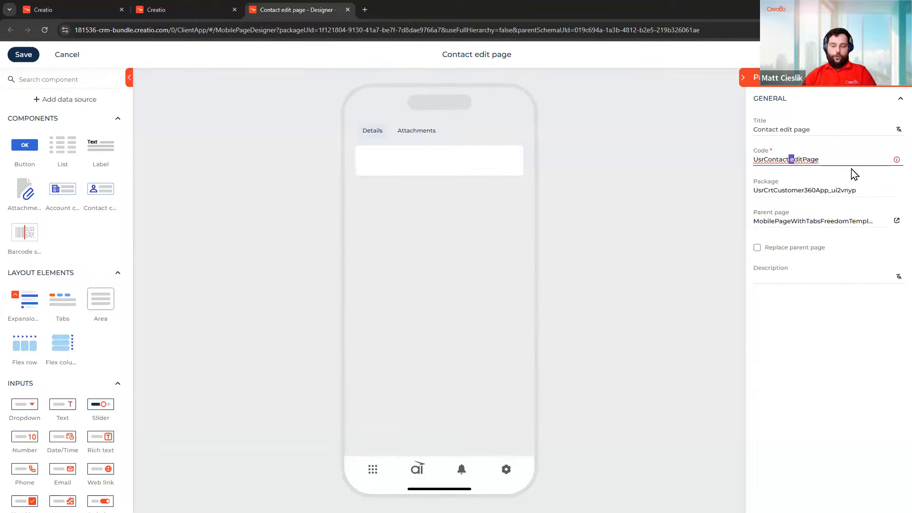
text(E)
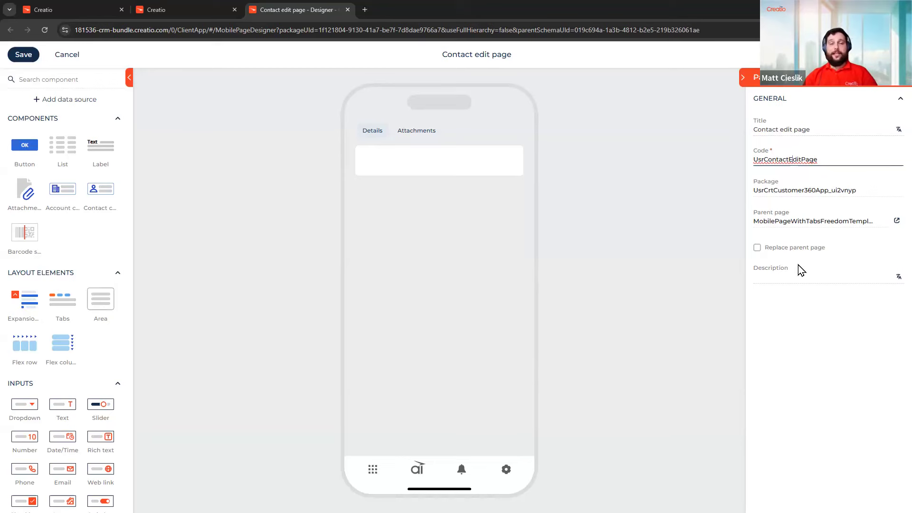
Add the existing Contact object as the page's data source
click(68, 101)
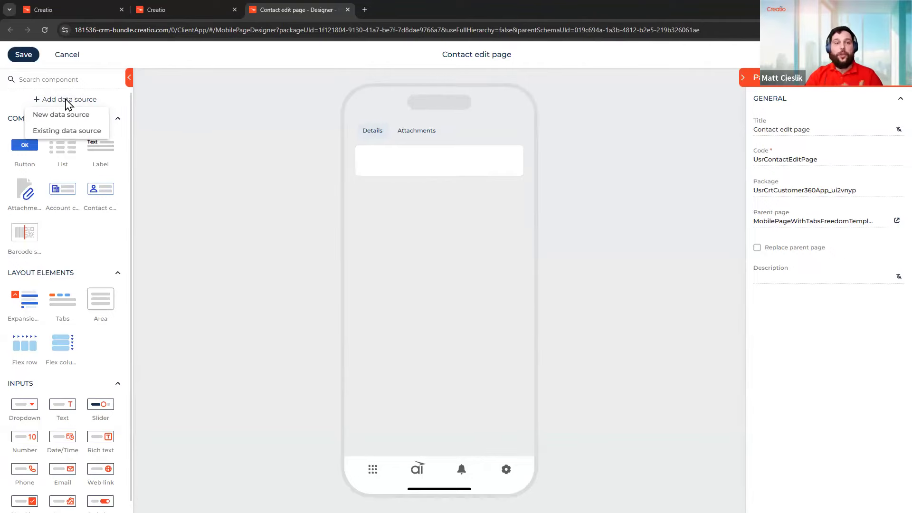
click(46, 136)
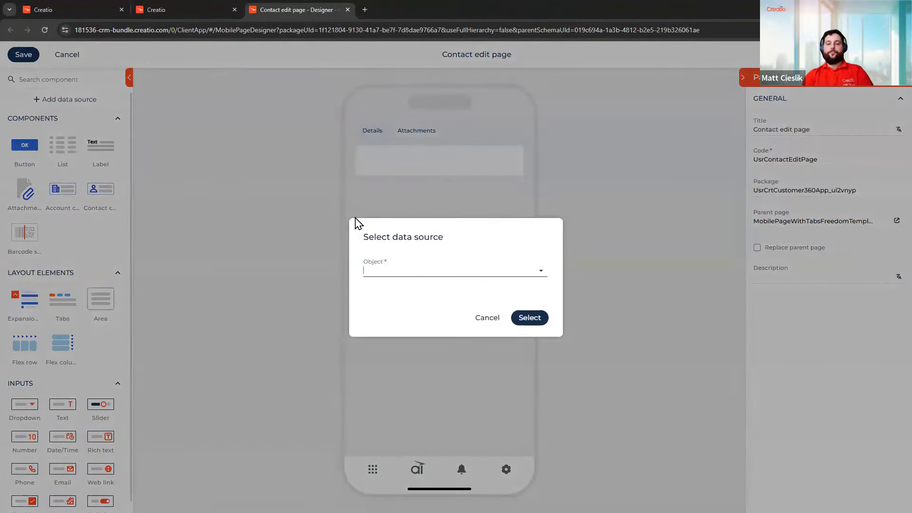
text(conta)
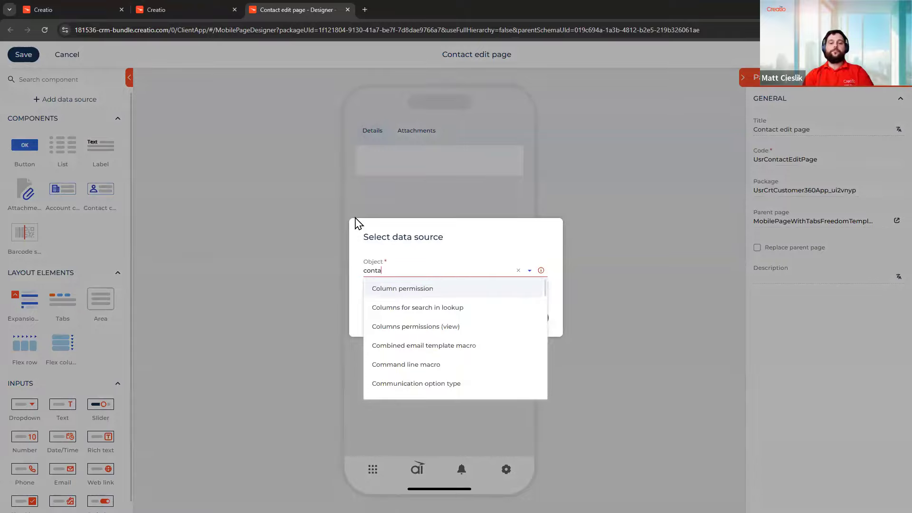
text(c)
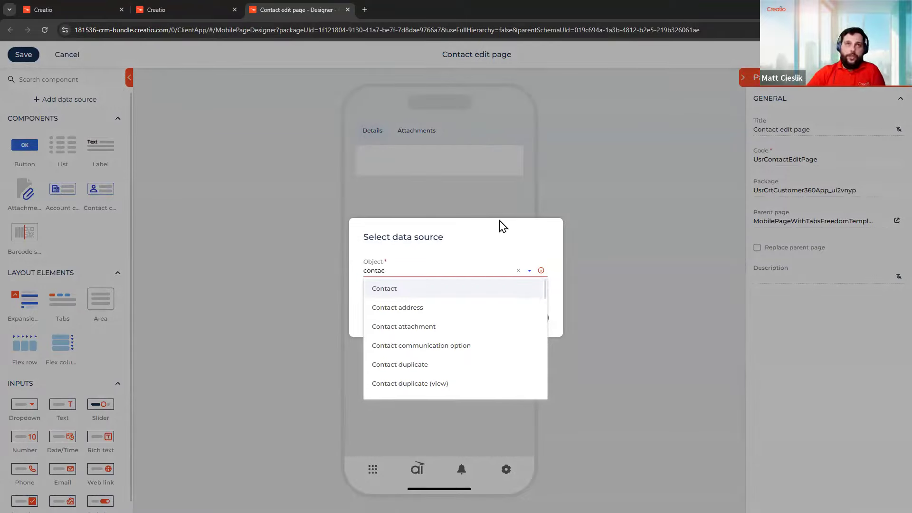
click(422, 292)
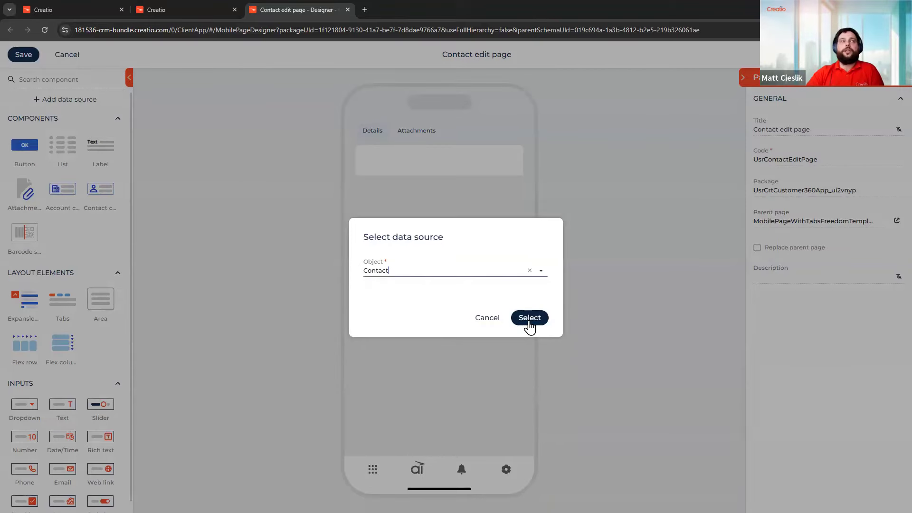
click(529, 322)
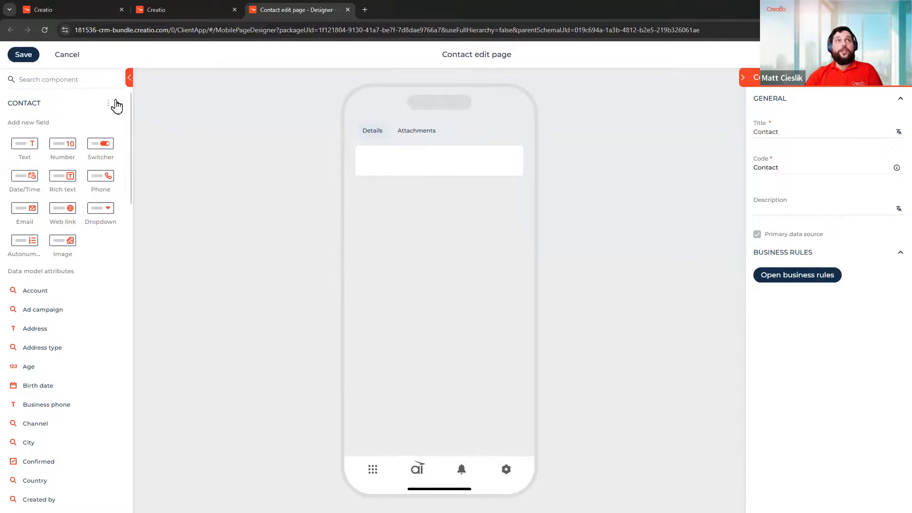
Browse the CONTACT section's field types and data model attributes in the left panel
click(118, 105)
click(119, 105)
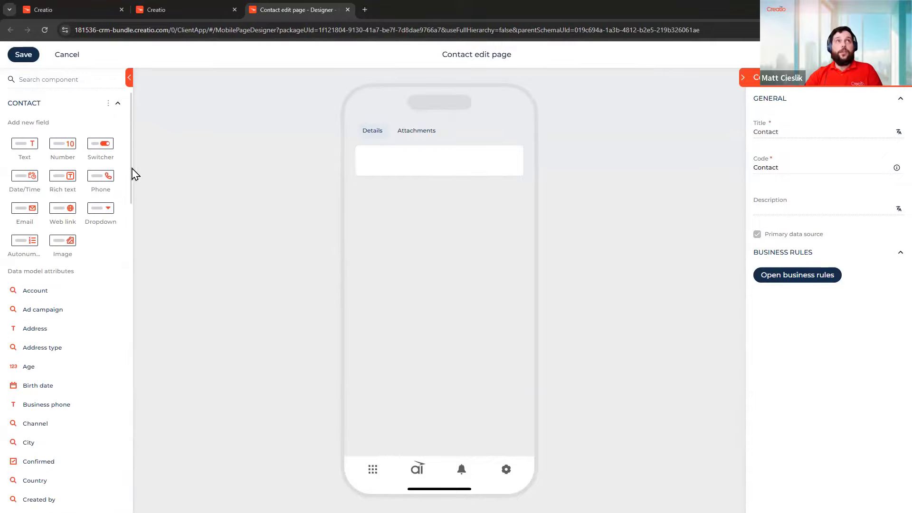
scroll(62, 222, down, 3)
scroll(66, 221, down, 2)
scroll(66, 226, down, 2)
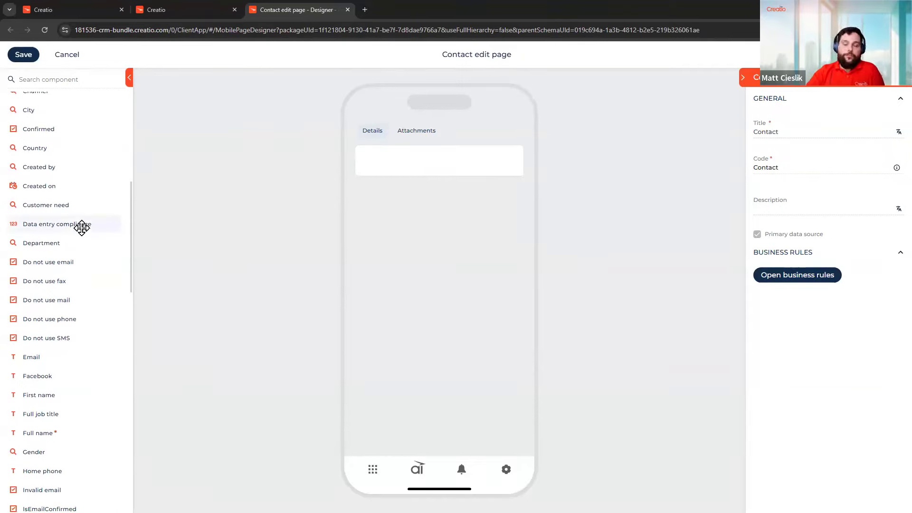
scroll(81, 181, up, 7)
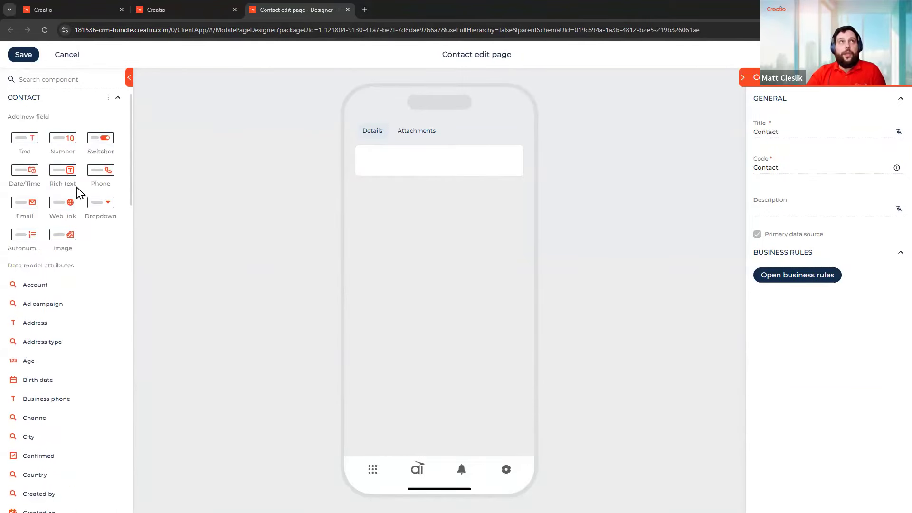
click(118, 105)
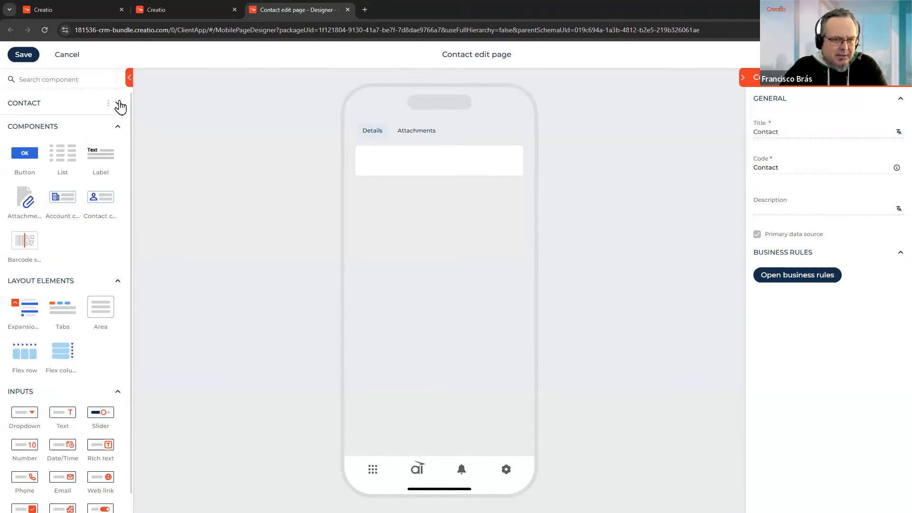
click(119, 104)
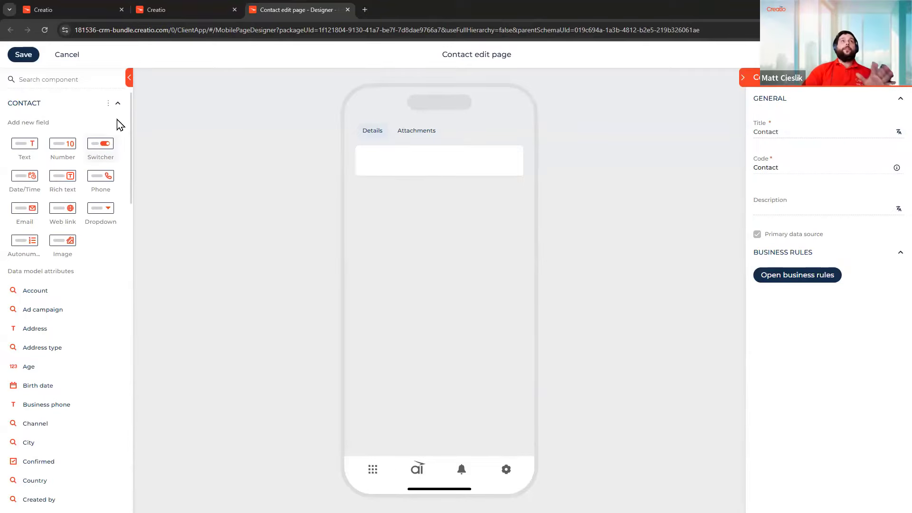
View the Customer 360 Contacts form page in the designer, then switch back to Contact edit page
click(184, 12)
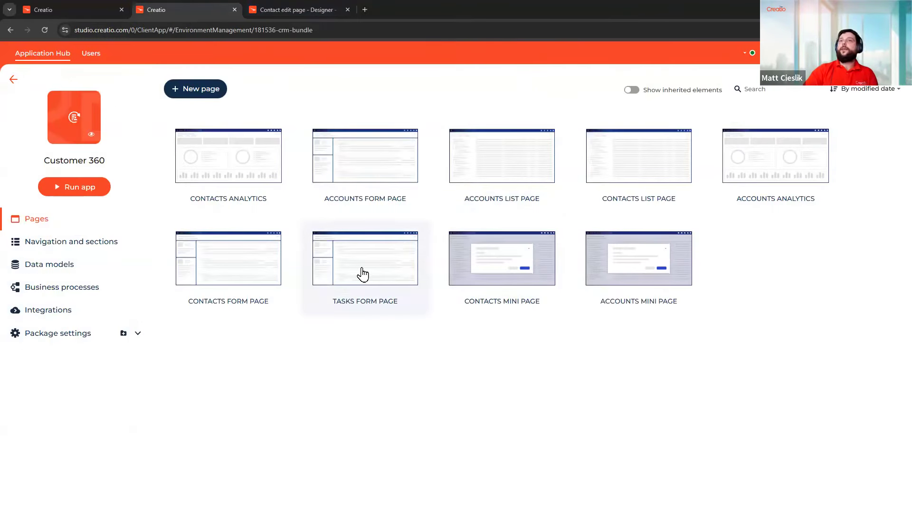
click(226, 304)
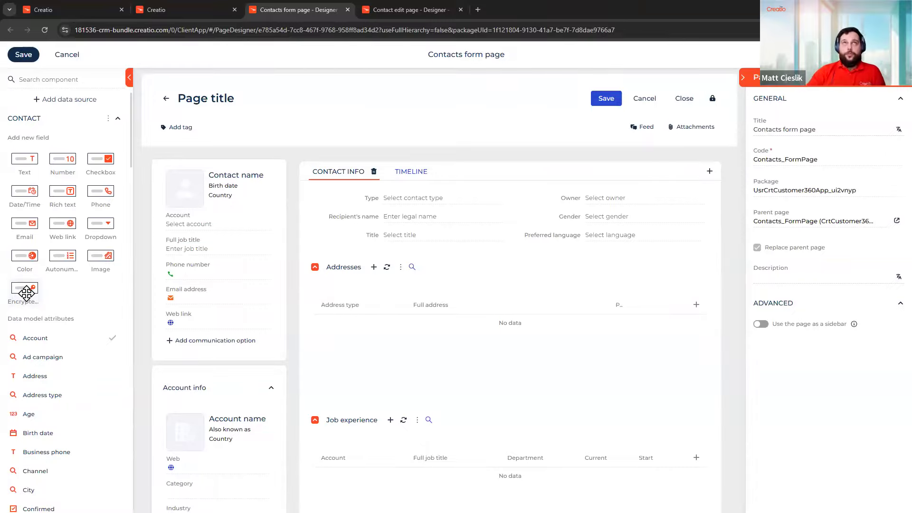
mouse_move(415, 9)
click(415, 10)
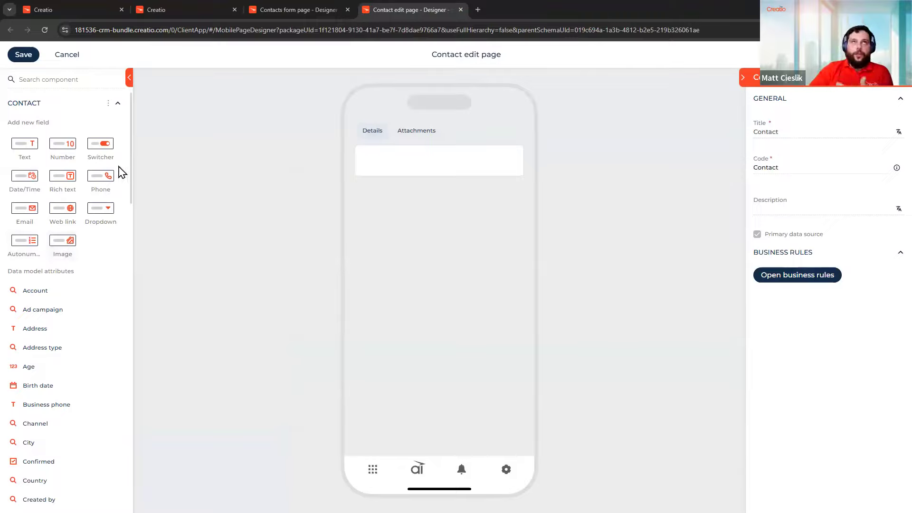
Close the Contacts form page tab and collapse the CONTACT section to show layout components
scroll(76, 266, down, 1)
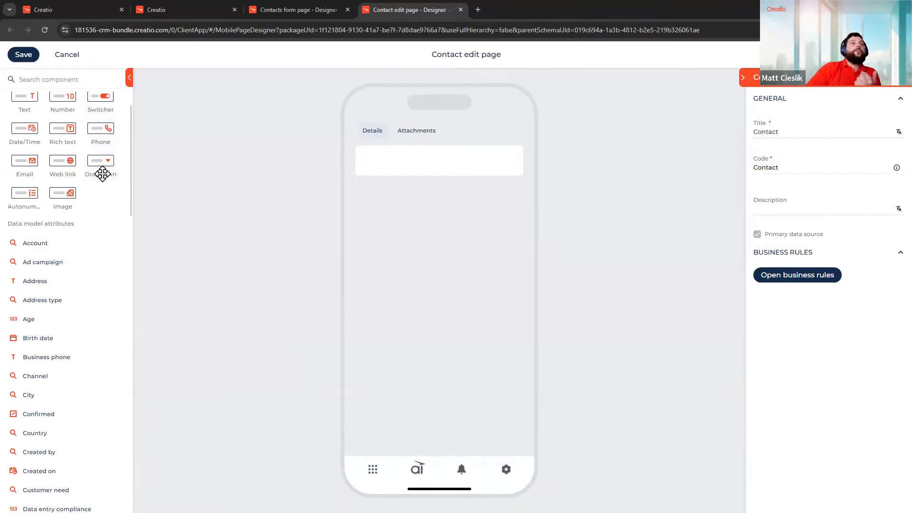
scroll(101, 172, up, 1)
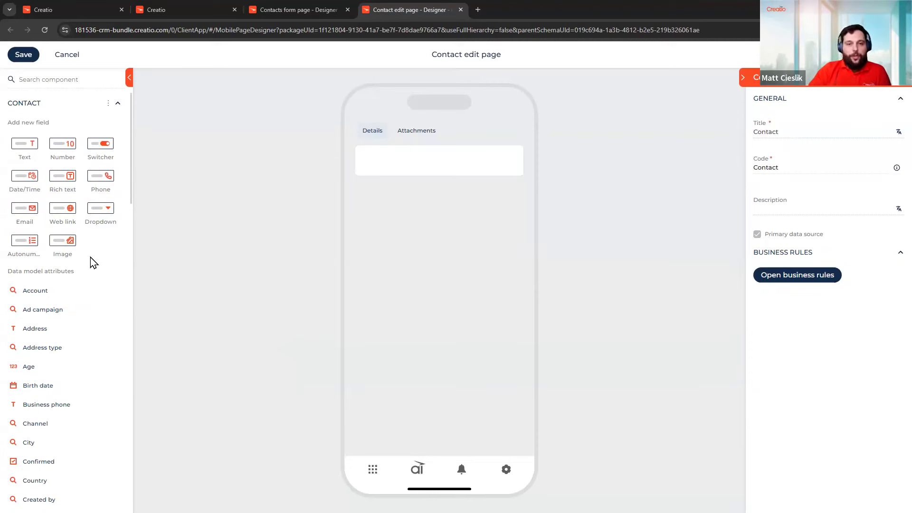
middle_click(274, 8)
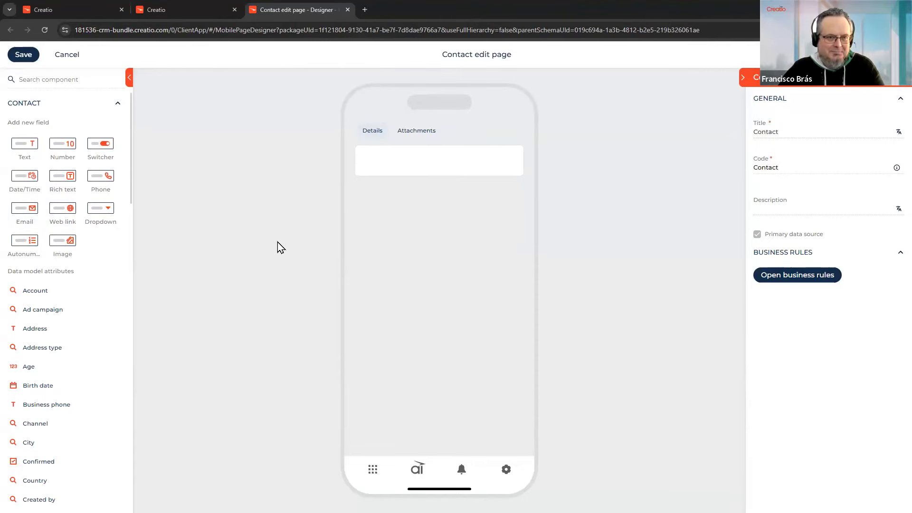
click(117, 106)
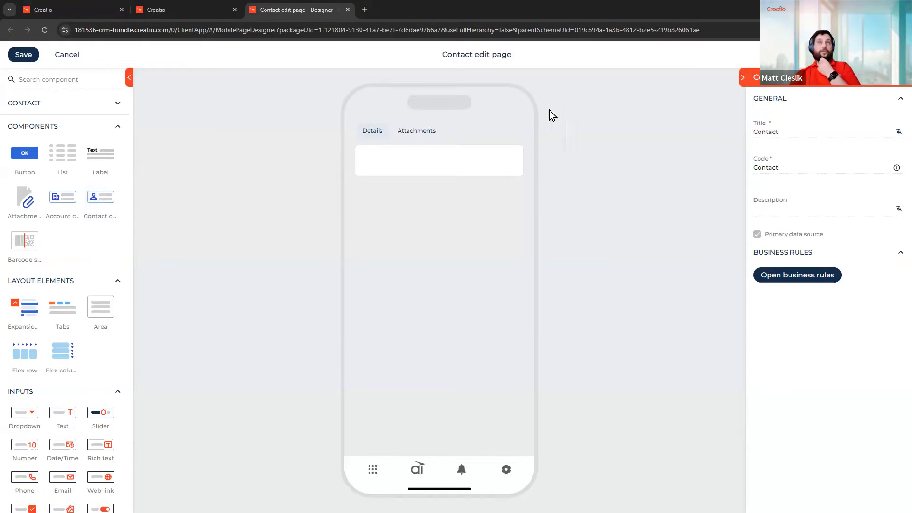
Add the contact compact profile, move it below the Details/Attachments tabs, and view Attachments
drag(94, 205, 440, 125)
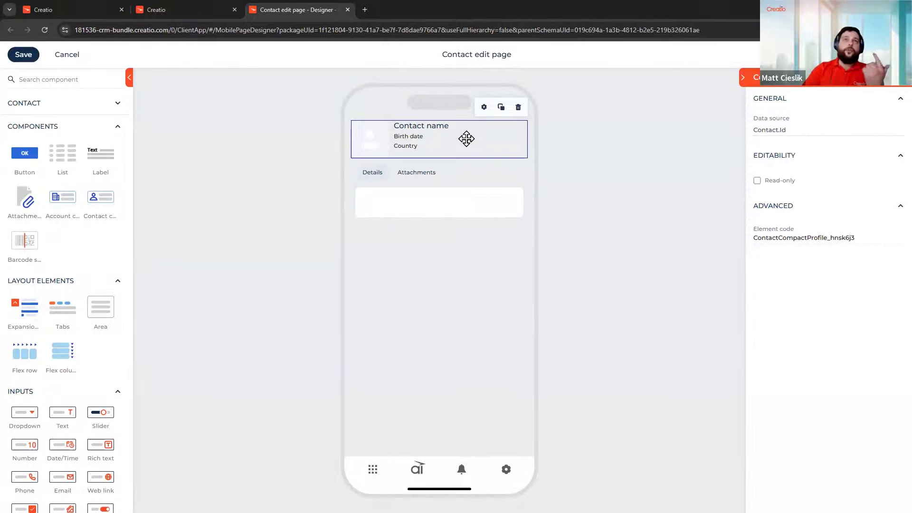
drag(463, 237, 454, 193)
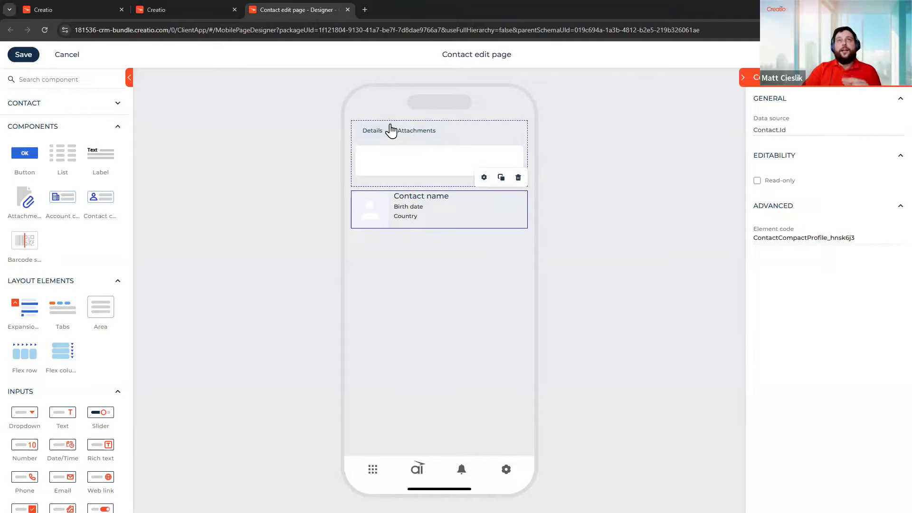
click(431, 133)
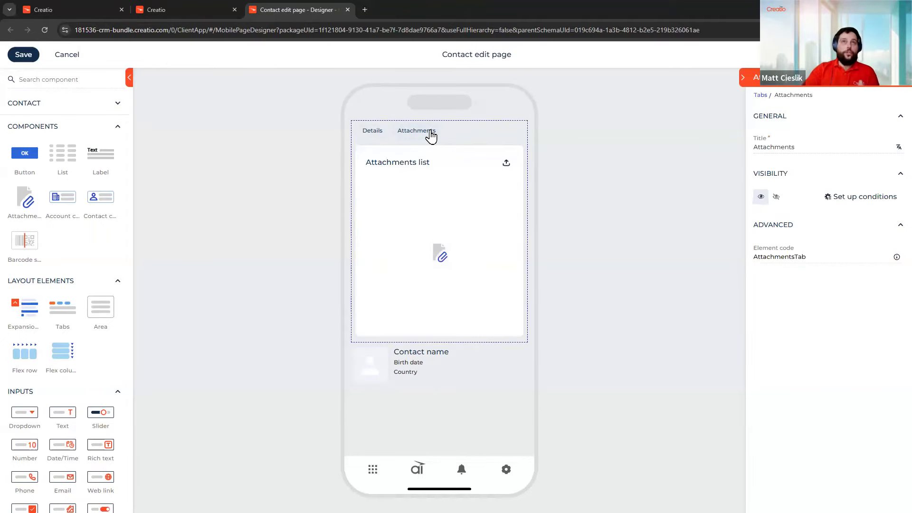
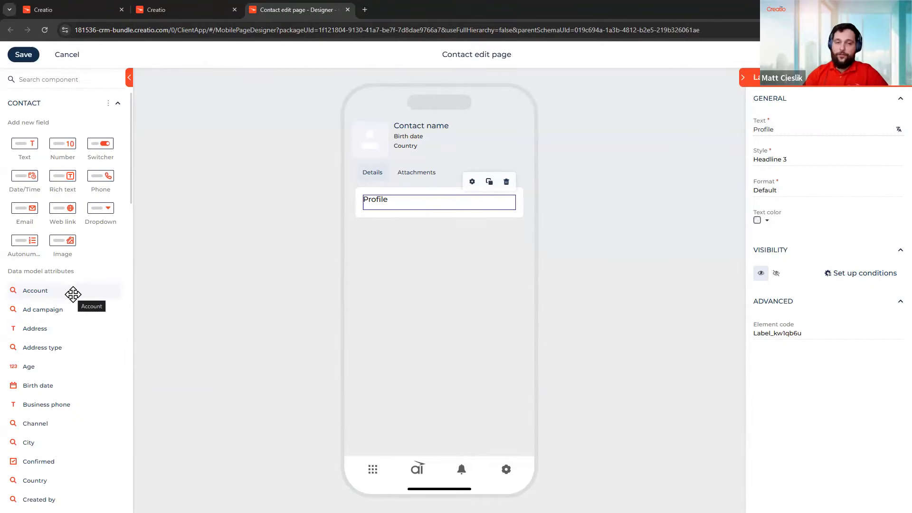
Place the Account field, linked to Contact.Account and shown as a link, under the Profile heading
drag(73, 294, 439, 228)
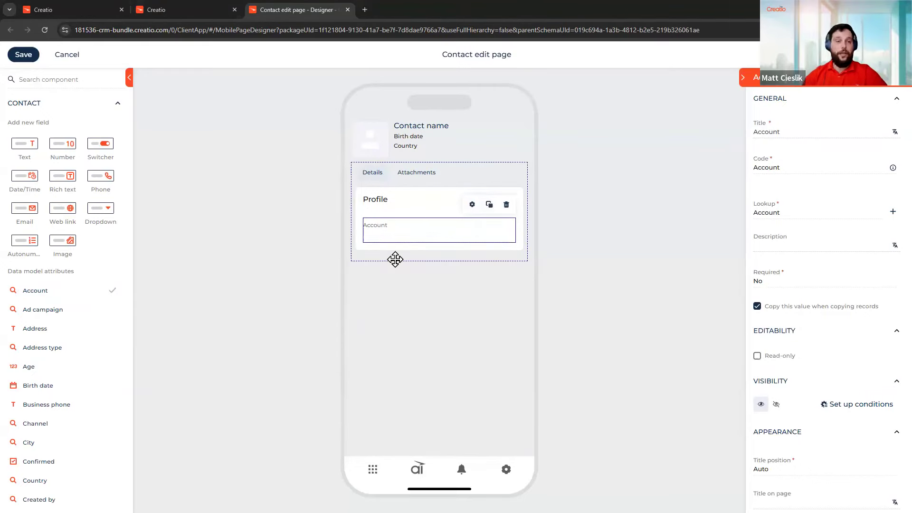
scroll(784, 456, down, 4)
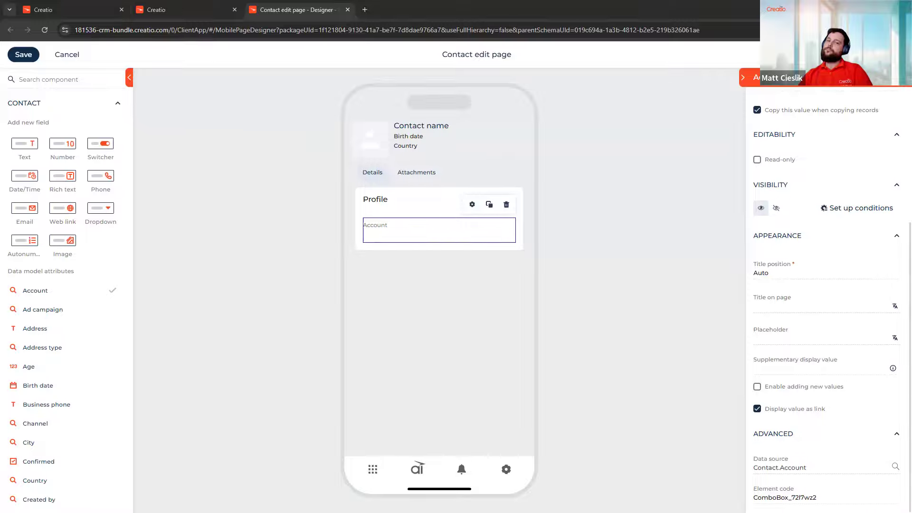
click(444, 137)
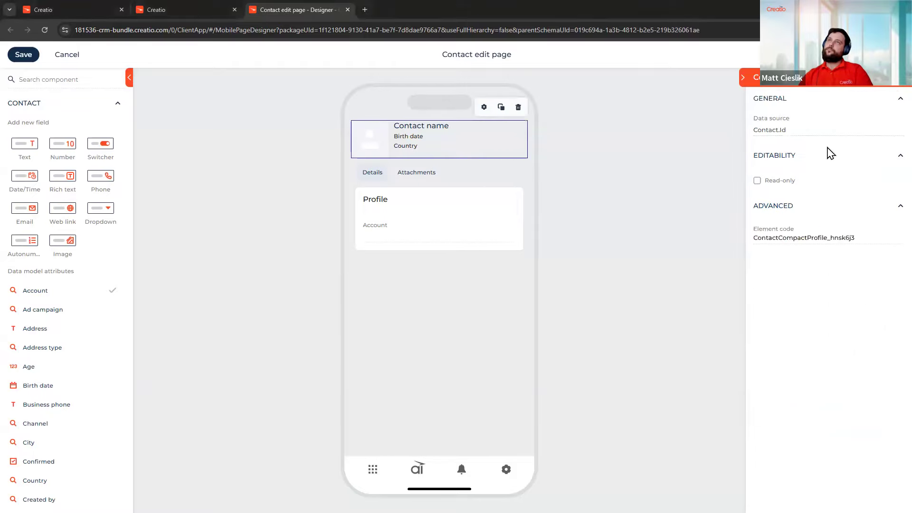
click(894, 129)
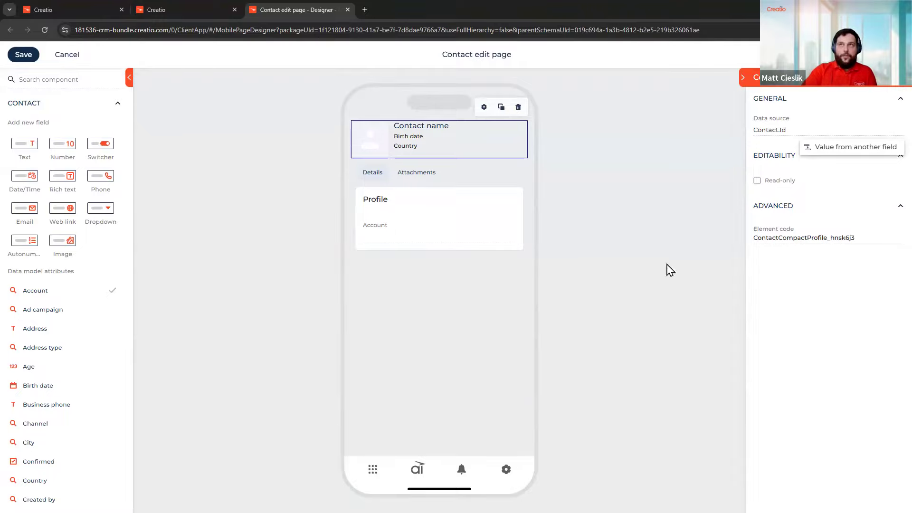
click(874, 148)
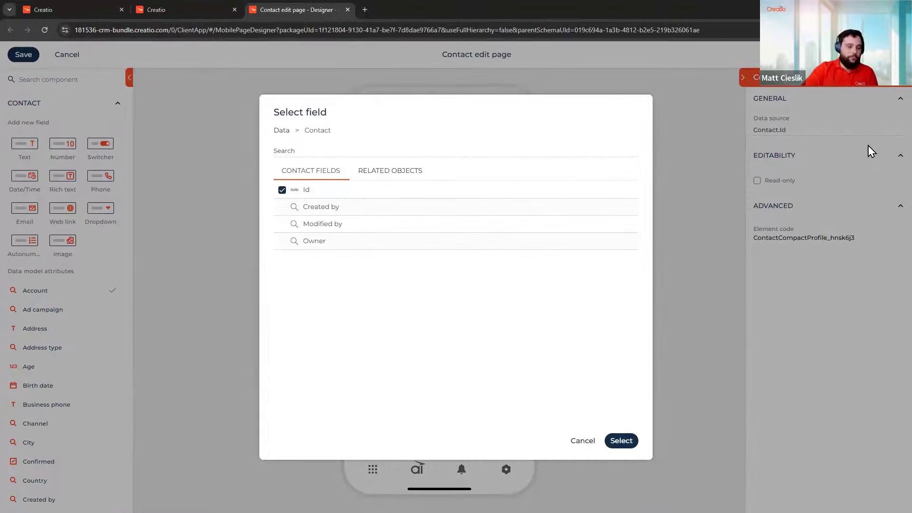
click(418, 177)
click(412, 191)
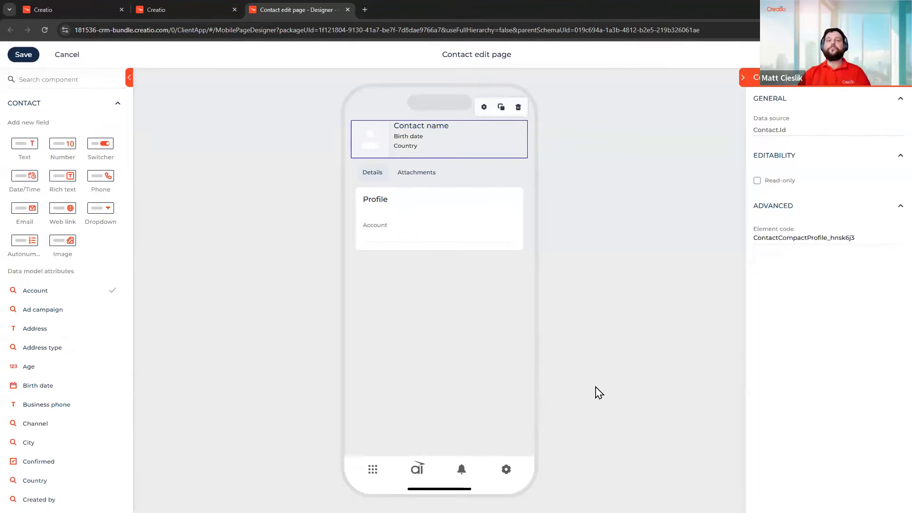
click(582, 441)
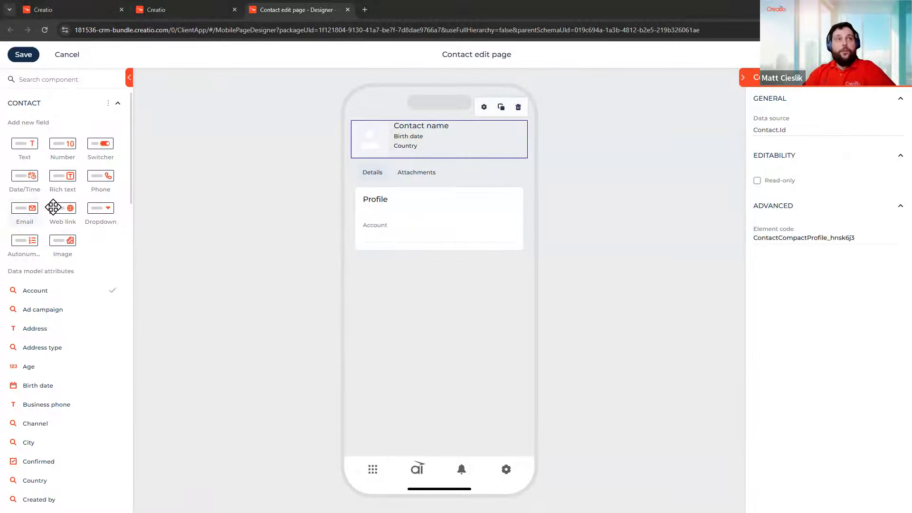
Drop the Full job title field into the Profile card directly beneath Account
scroll(53, 207, down, 10)
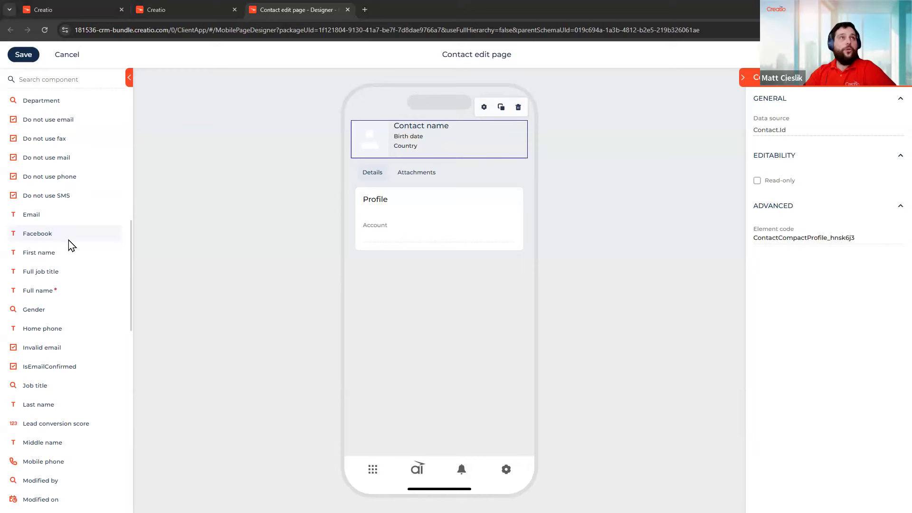
drag(45, 271, 397, 262)
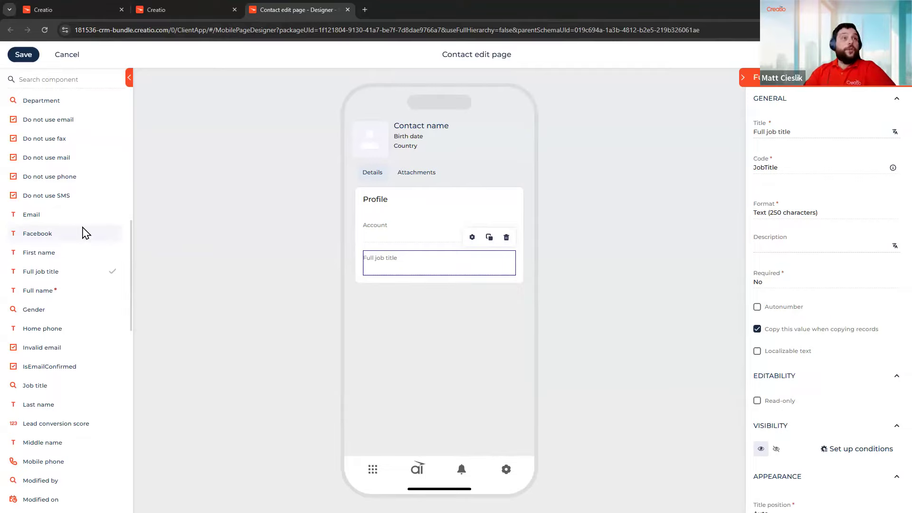
scroll(84, 233, down, 4)
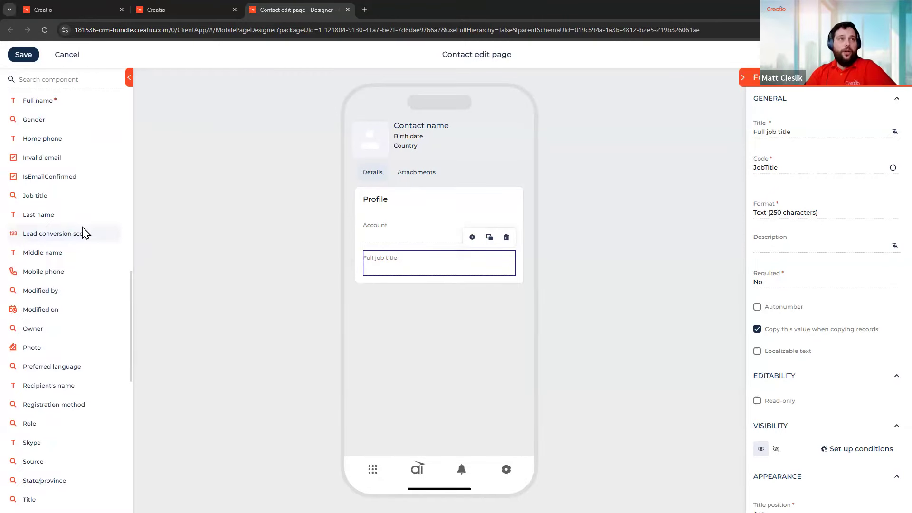
scroll(84, 232, down, 2)
scroll(83, 228, up, 3)
scroll(84, 232, up, 1)
scroll(83, 232, up, 2)
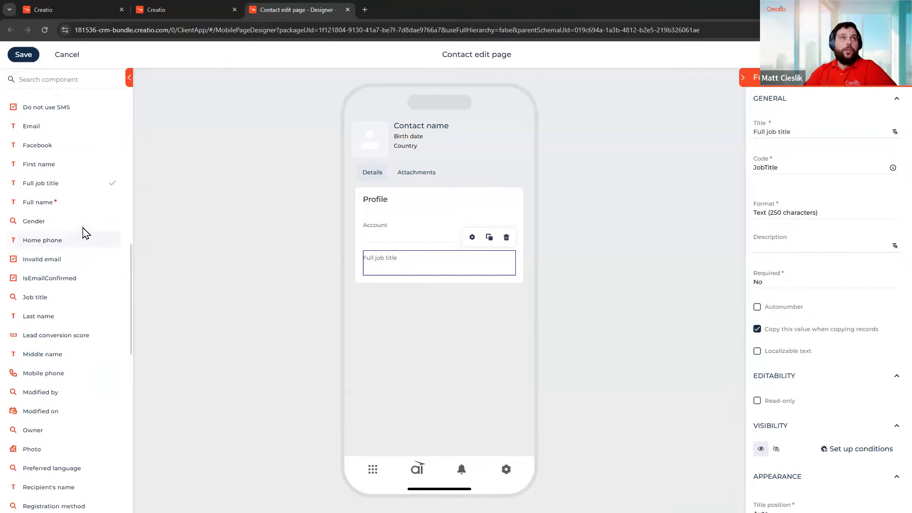
Add the Email text field (250 characters) below Full job title in the Profile card
drag(51, 214, 439, 286)
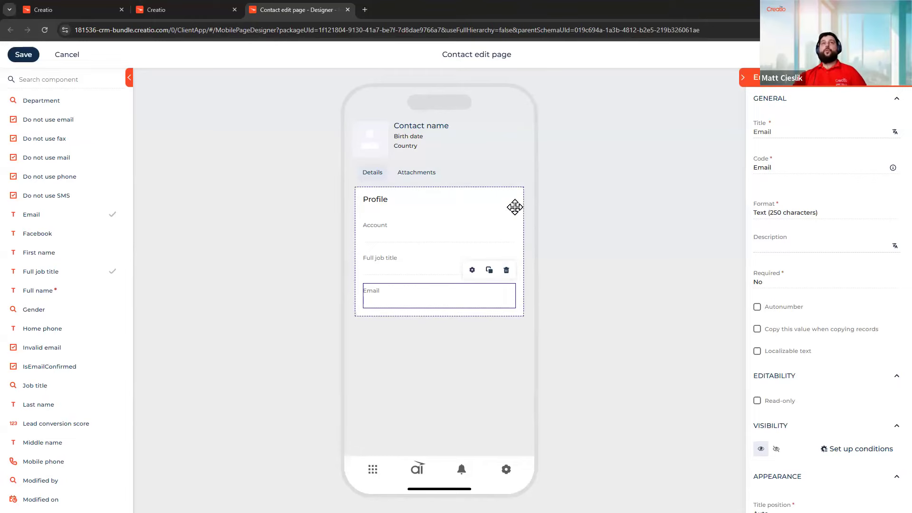
Set the Profile group's Row spacing to Extra small, after briefly trying Large
click(561, 232)
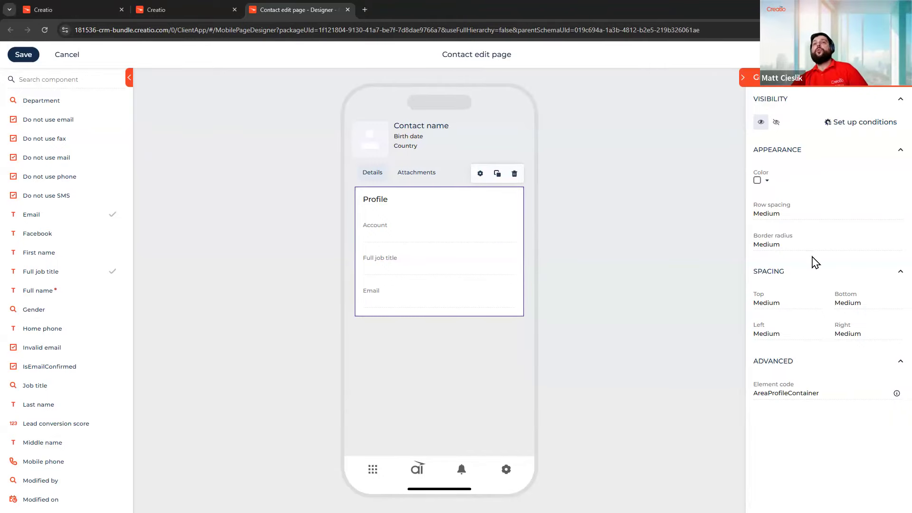
click(831, 210)
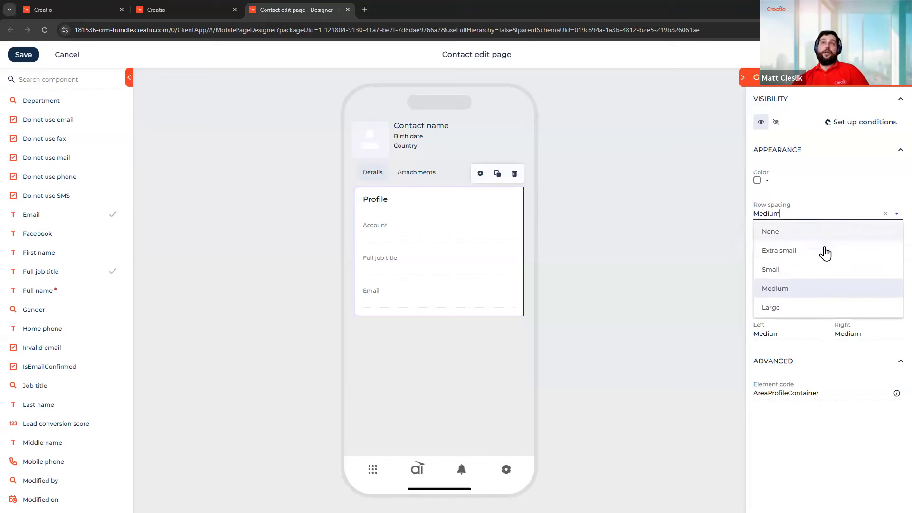
click(823, 251)
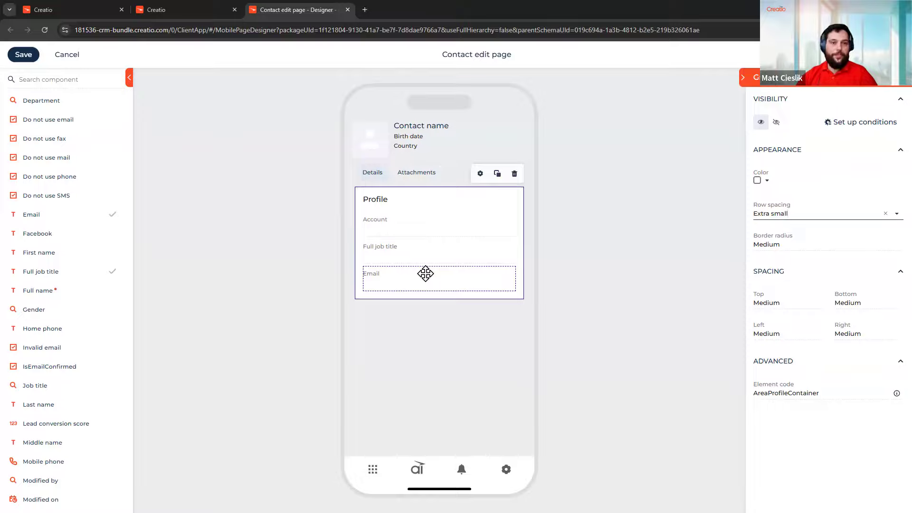
click(828, 216)
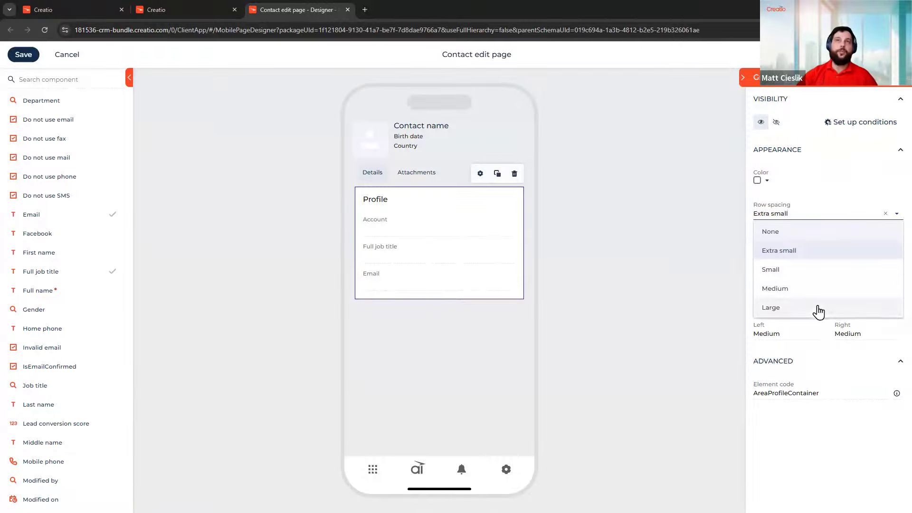
click(820, 308)
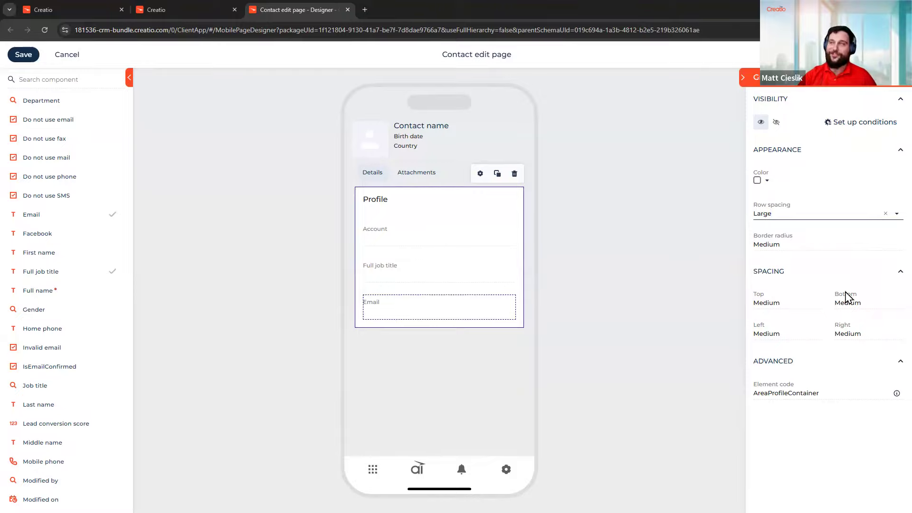
click(832, 213)
click(828, 250)
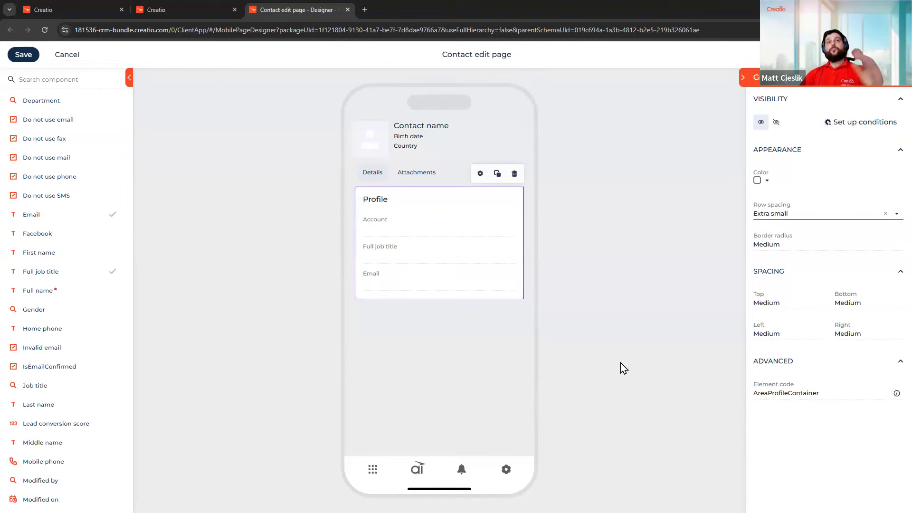
Collapse the CONTACT section and place two empty Areas beneath the Profile card
scroll(78, 255, up, 5)
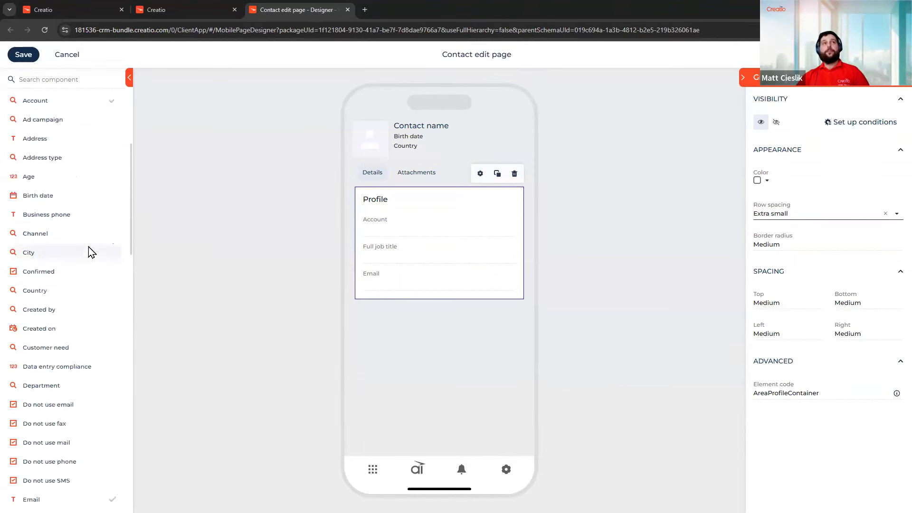
scroll(88, 251, up, 5)
click(117, 103)
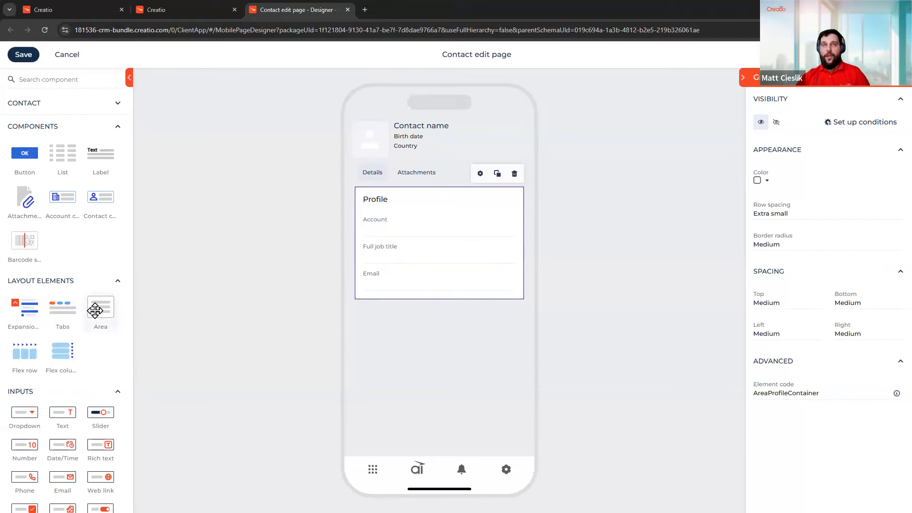
drag(95, 311, 428, 305)
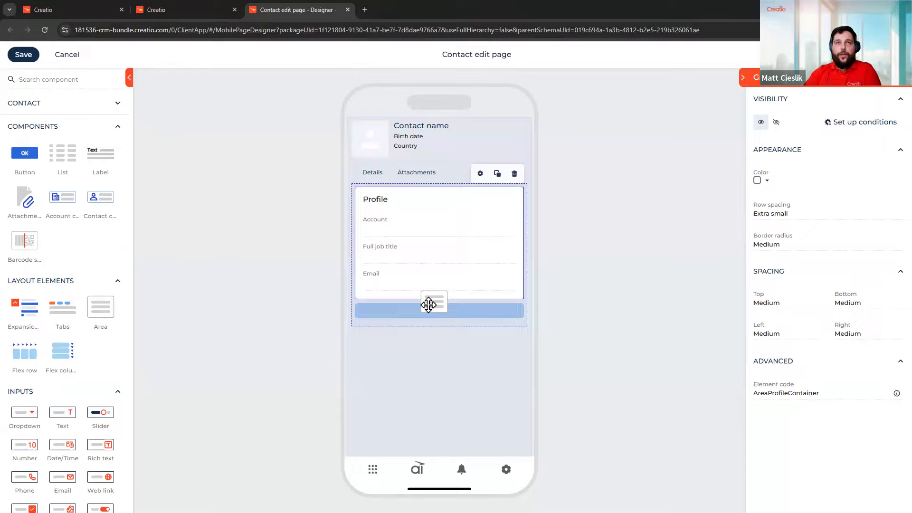
drag(428, 305, 434, 307)
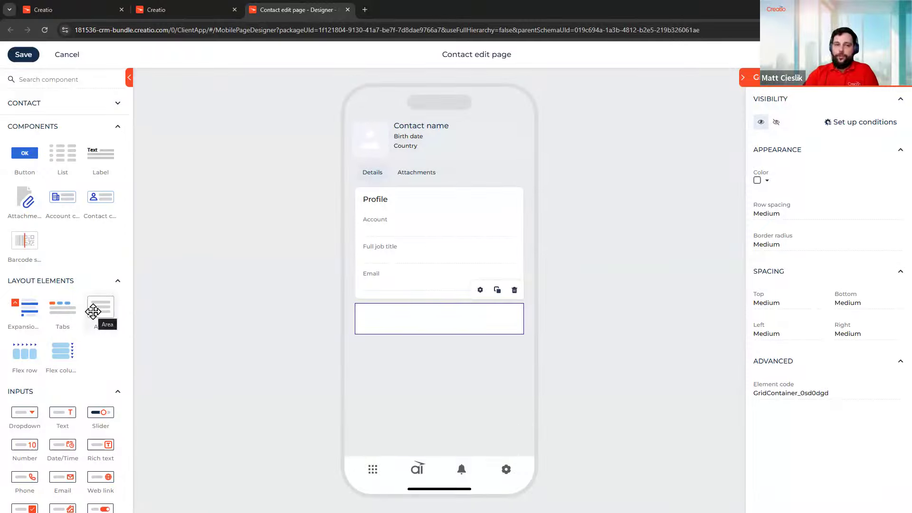
drag(93, 312, 439, 369)
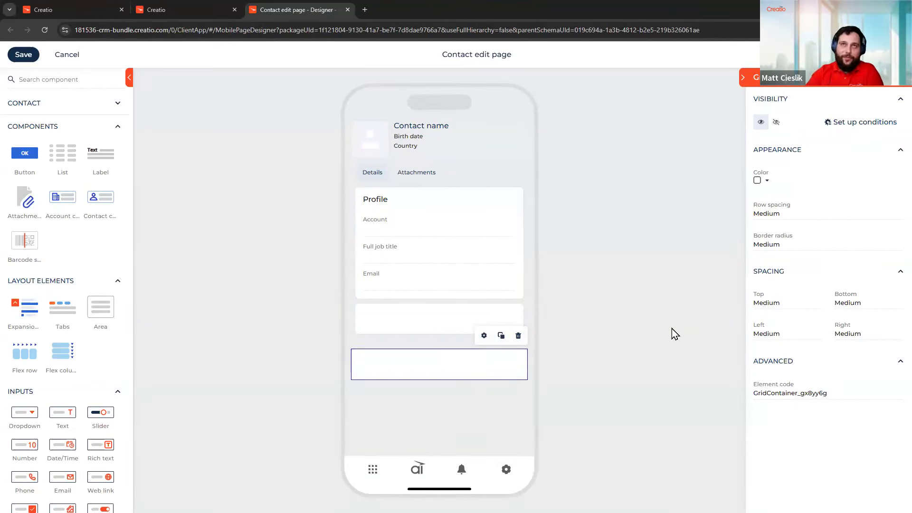
click(407, 142)
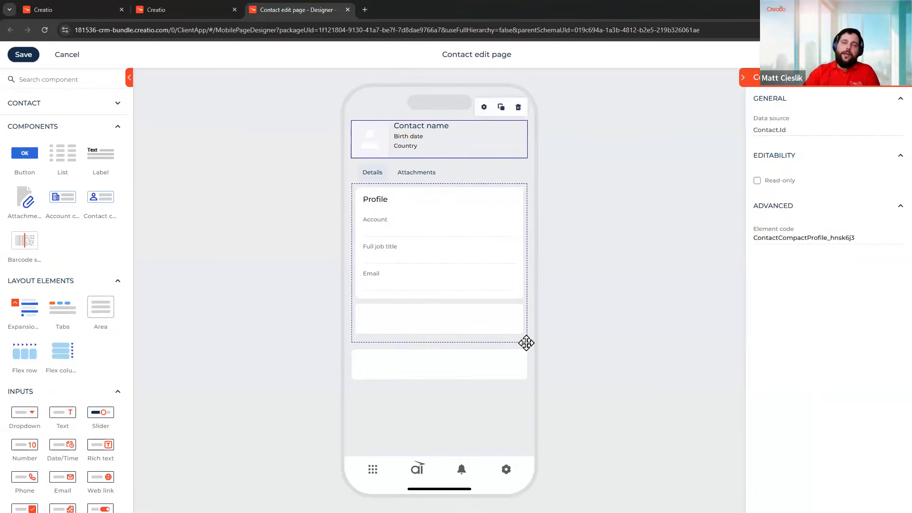
Zoom the page to 150% and delete the surplus empty area at the bottom of Details
key(ctrl+plus)
key(ctrl+plus)
key(ctrl+plus)
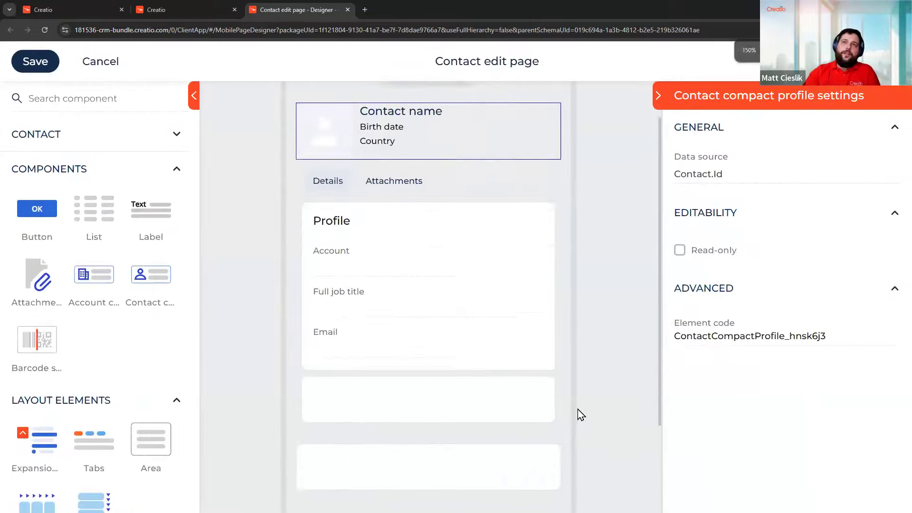
scroll(577, 409, down, 3)
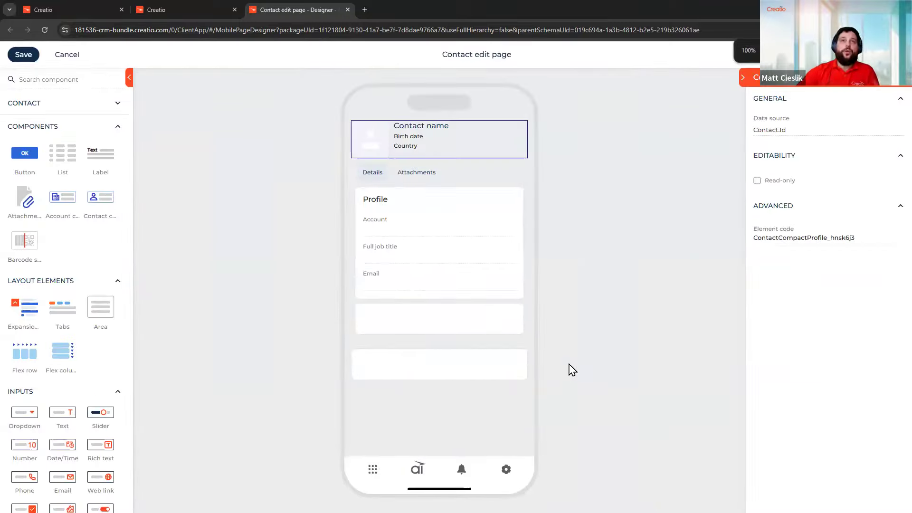
click(404, 180)
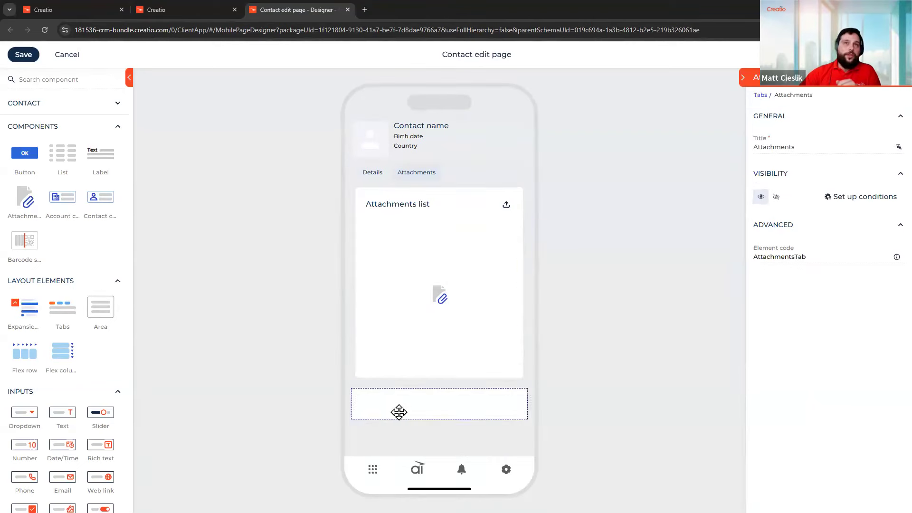
click(399, 412)
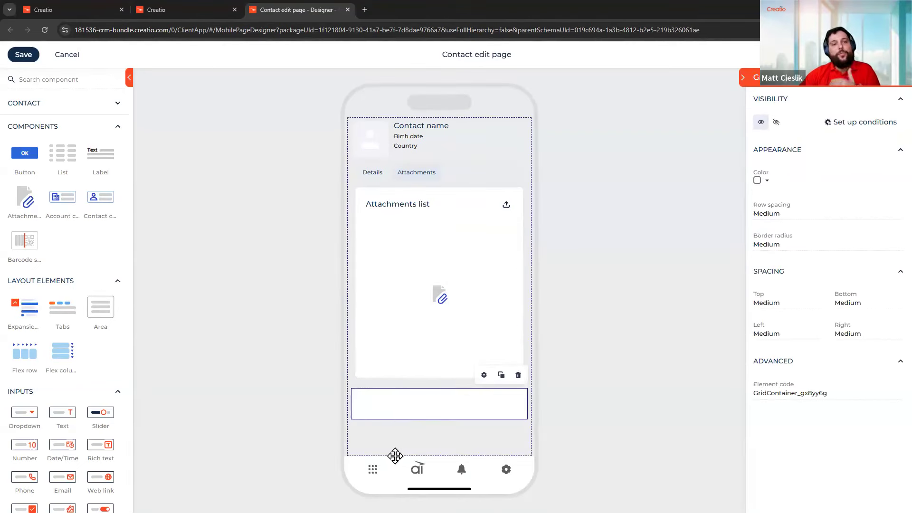
click(375, 174)
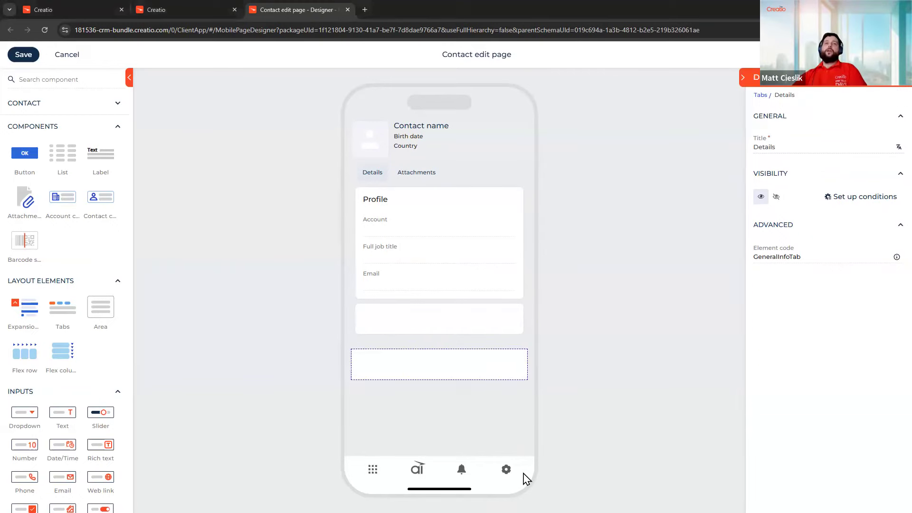
click(522, 354)
click(517, 334)
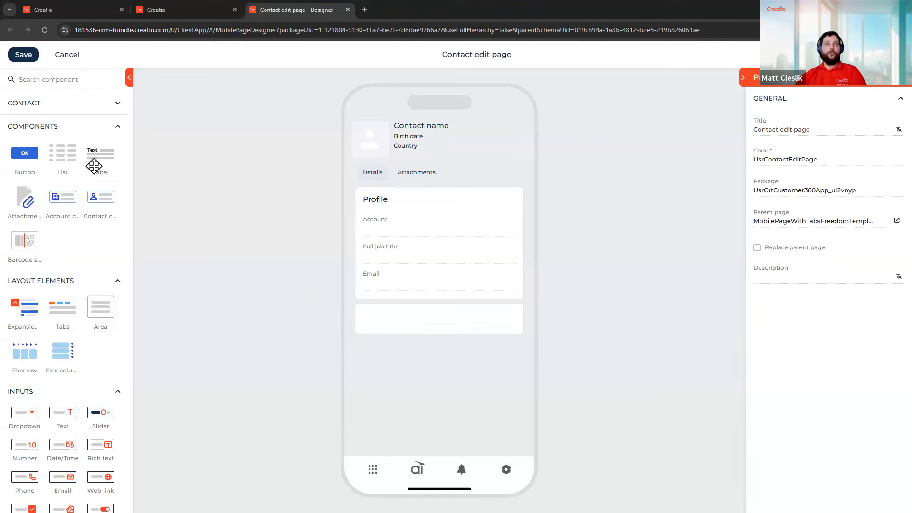
Add a Label reading 'Contact Info' in Headline 3 style to the empty area below Profile
drag(97, 161, 423, 323)
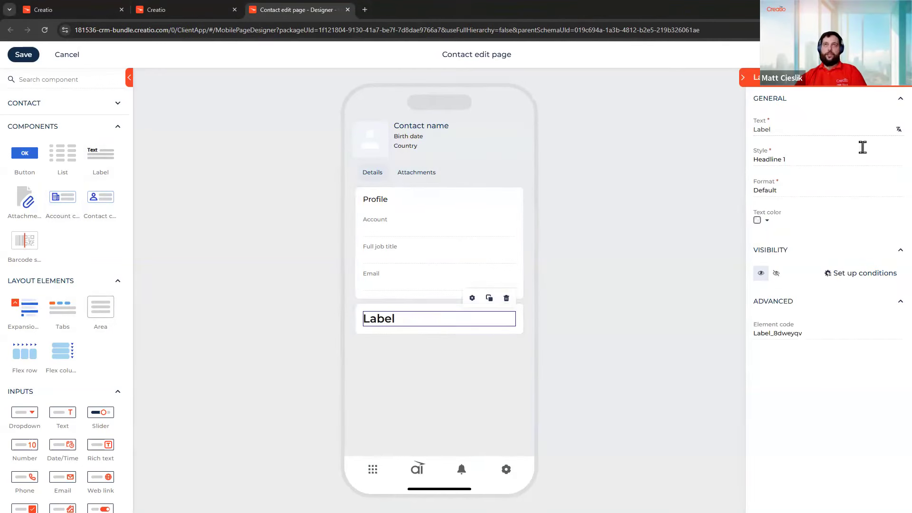
click(829, 128)
key(ctrl+a)
text(Co)
text(c)
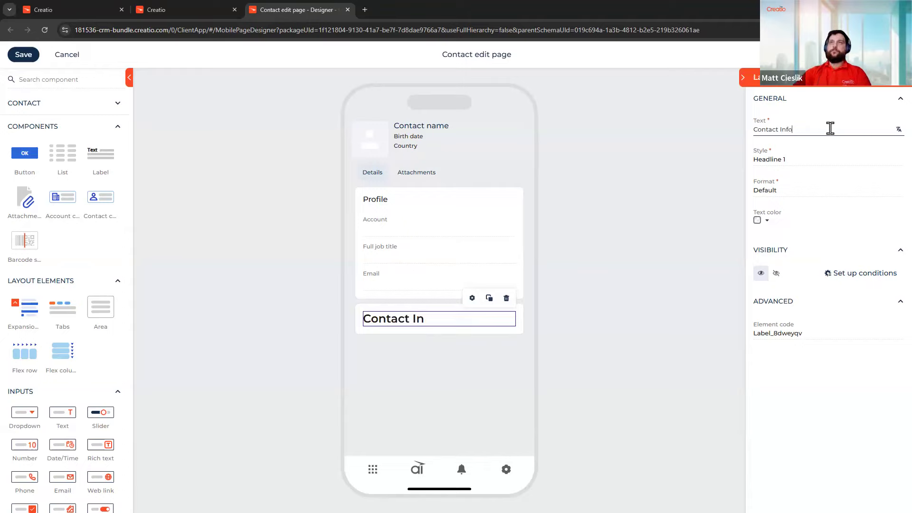
click(826, 166)
scroll(844, 212, down, 2)
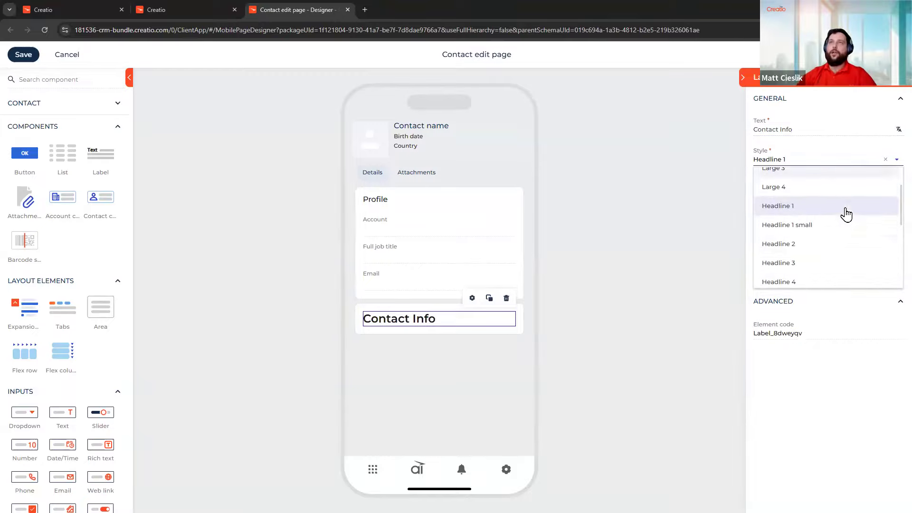
click(842, 264)
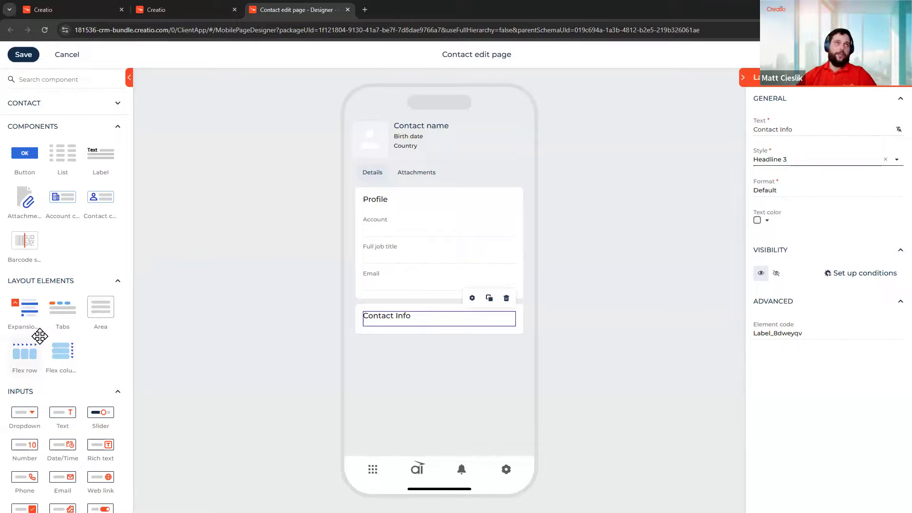
Expand the CONTACT fields and add Type and Owner under the Contact Info heading
click(118, 106)
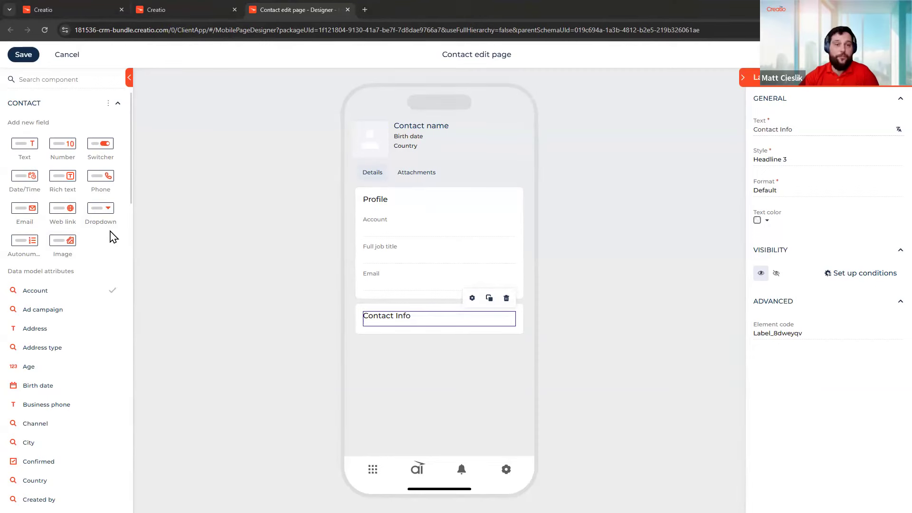
scroll(109, 230, down, 18)
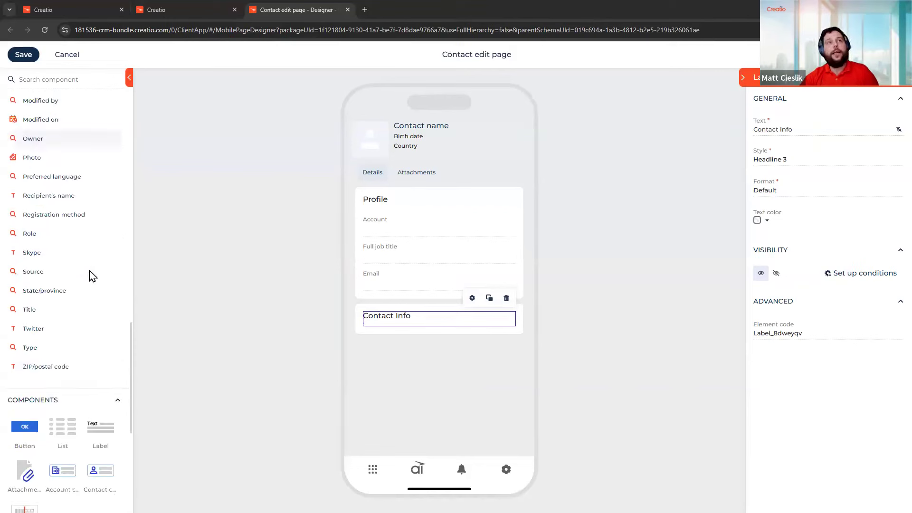
drag(49, 349, 433, 340)
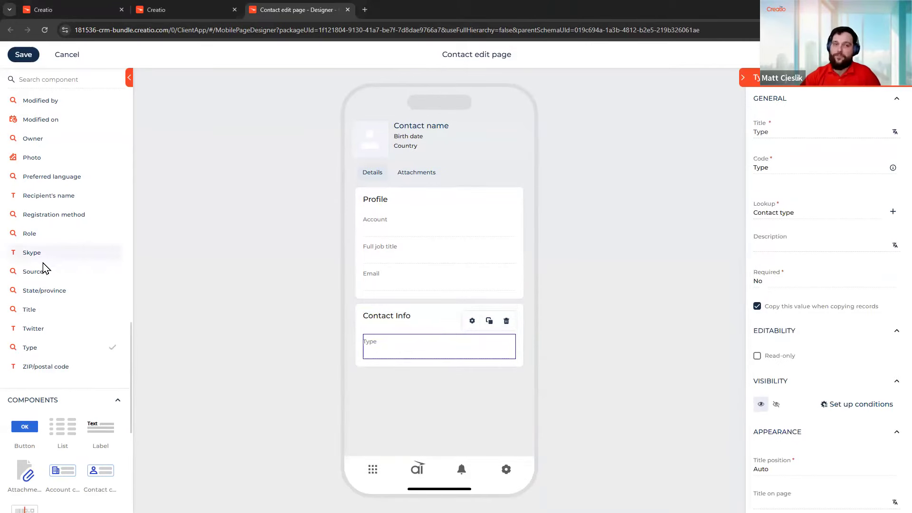
scroll(18, 290, up, 6)
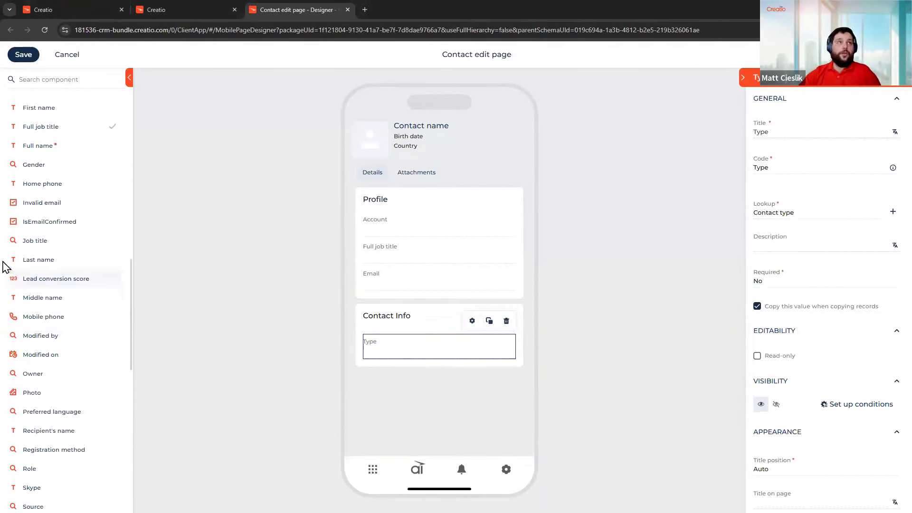
scroll(52, 280, up, 1)
scroll(53, 299, down, 1)
scroll(54, 303, down, 1)
drag(18, 368, 438, 362)
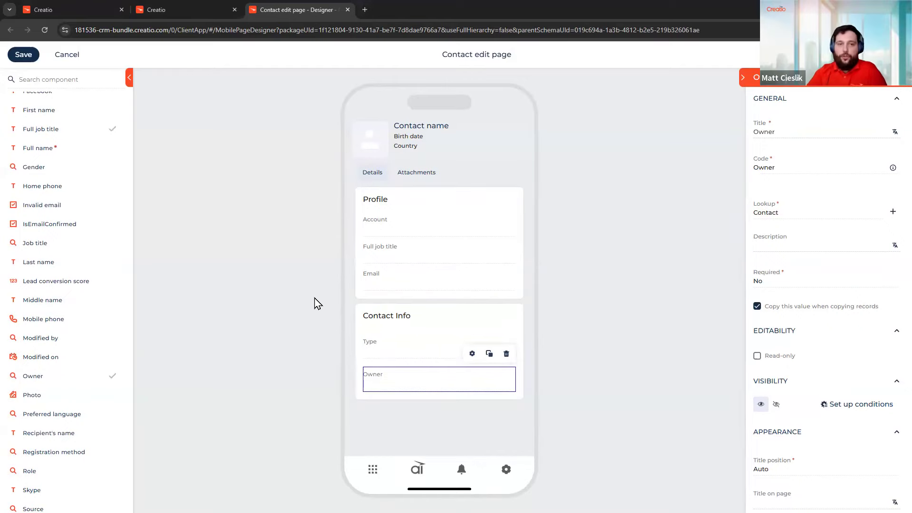
Add Gender, Title and Preferred language below Owner in the Contact Info area
scroll(60, 227, up, 3)
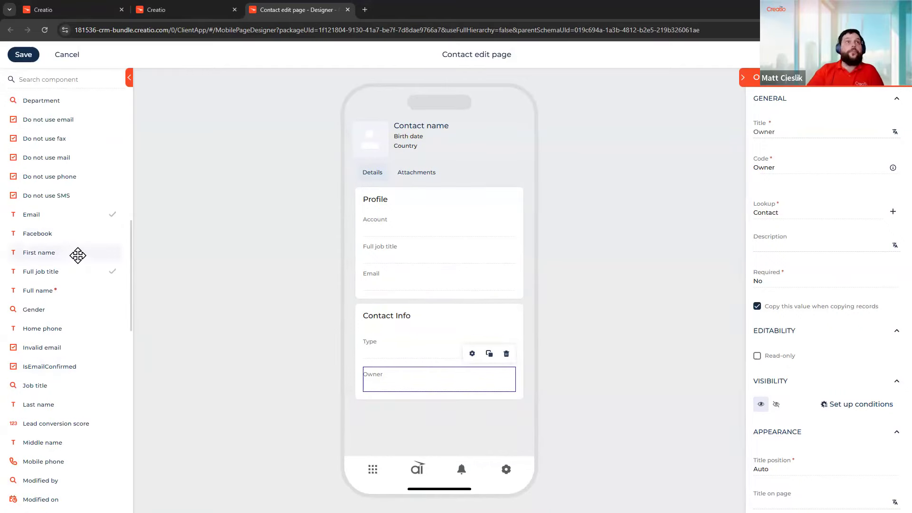
drag(28, 309, 454, 397)
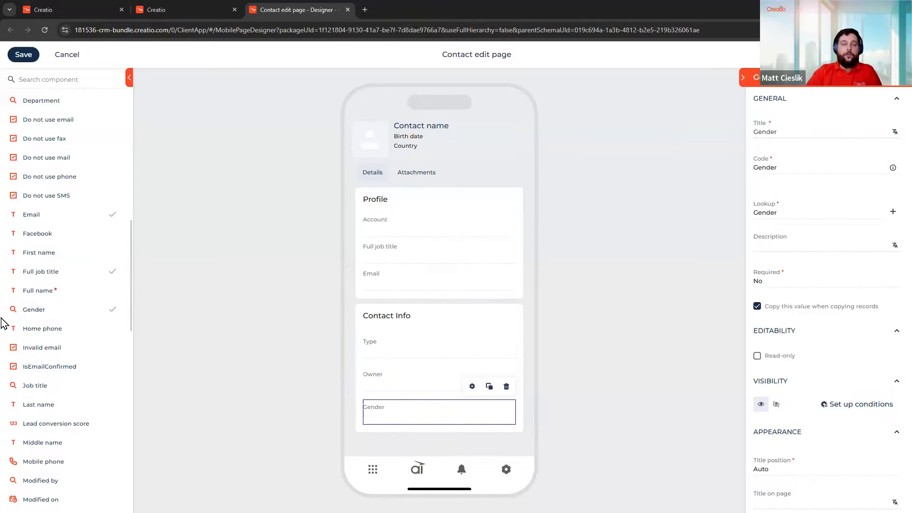
scroll(32, 313, down, 6)
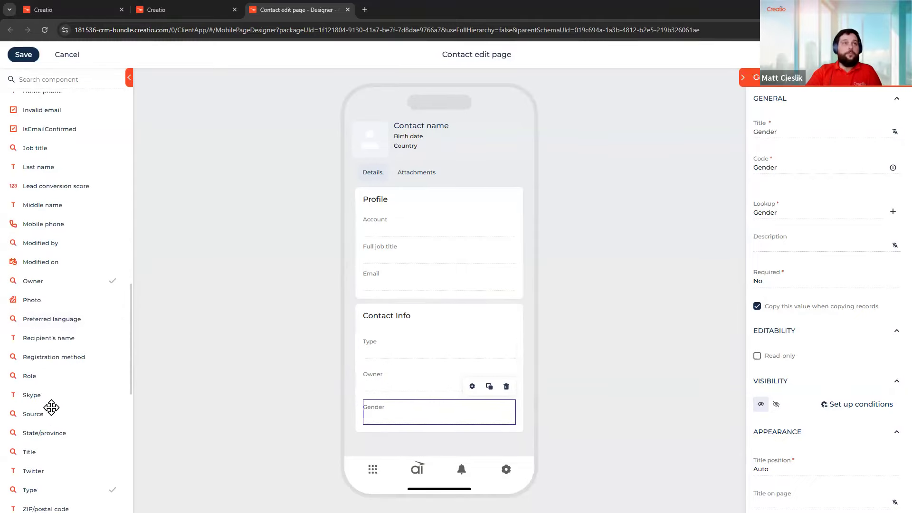
drag(56, 412, 417, 424)
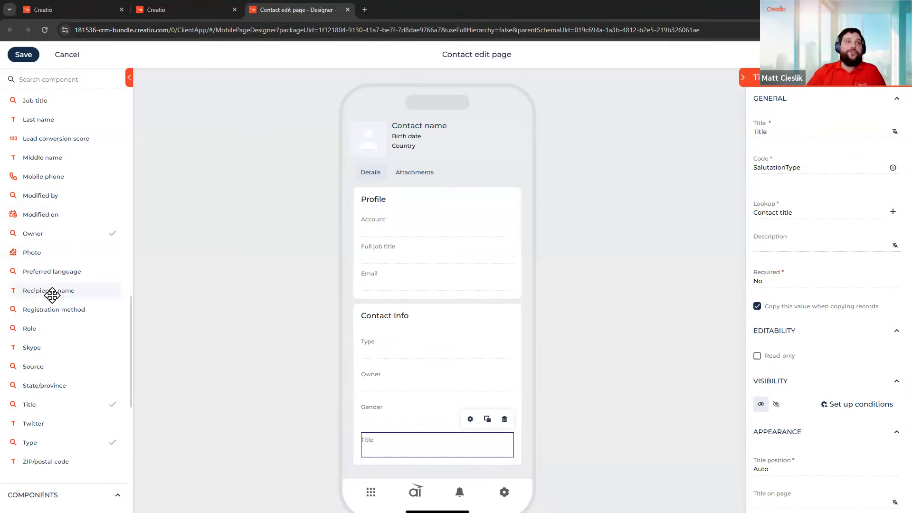
scroll(56, 295, down, 1)
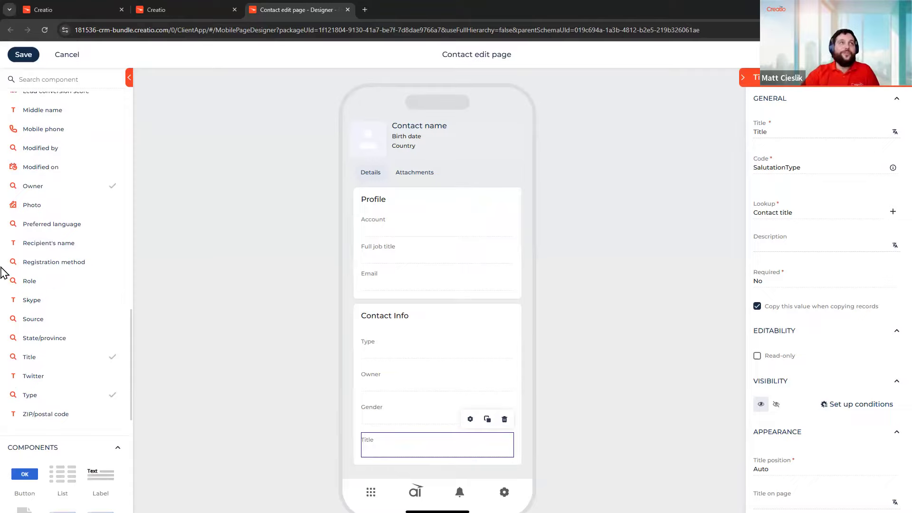
drag(42, 336, 430, 471)
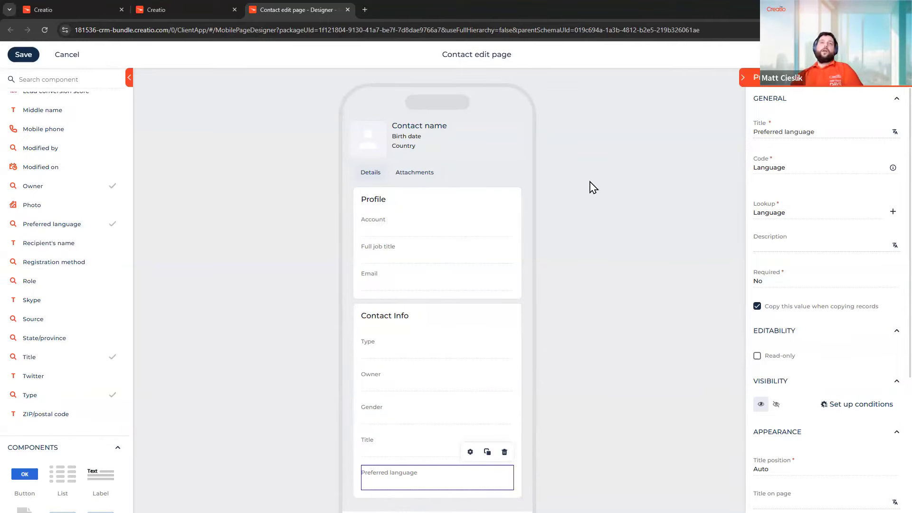
Set the Contact Info container's Row spacing to Extra small
click(518, 328)
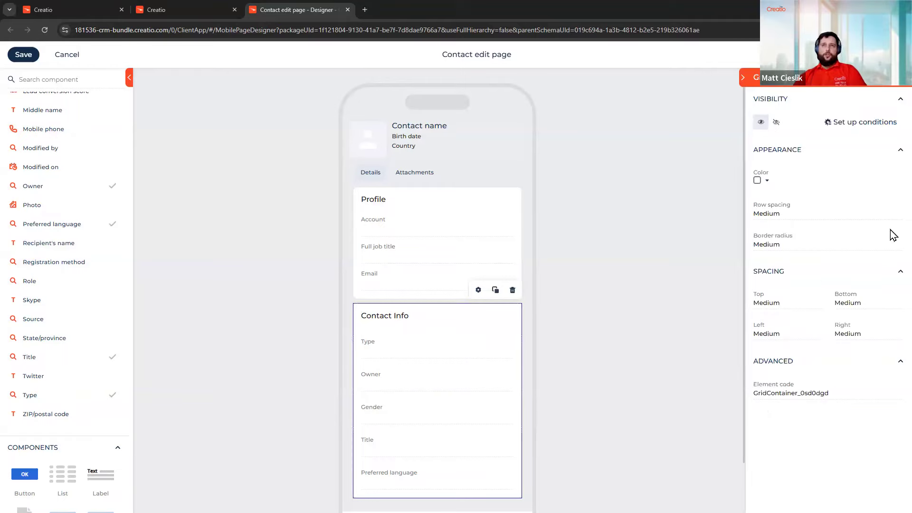
click(838, 217)
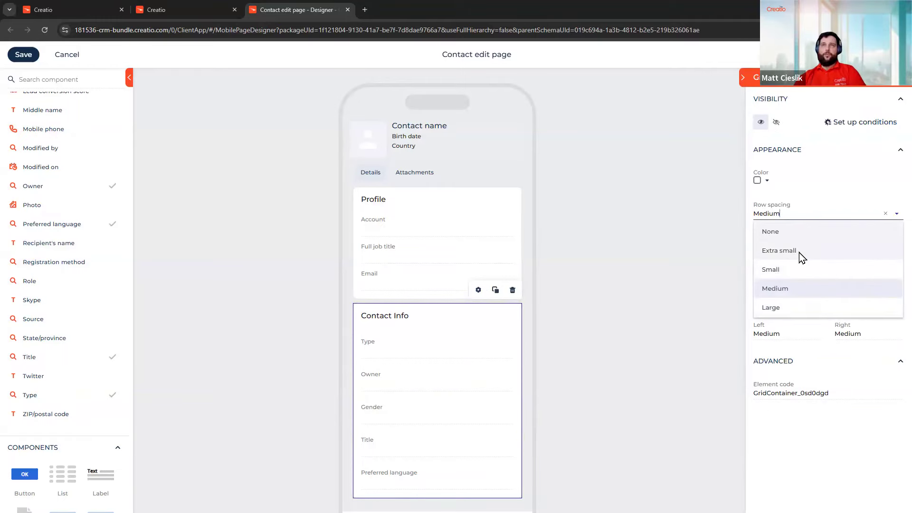
click(801, 256)
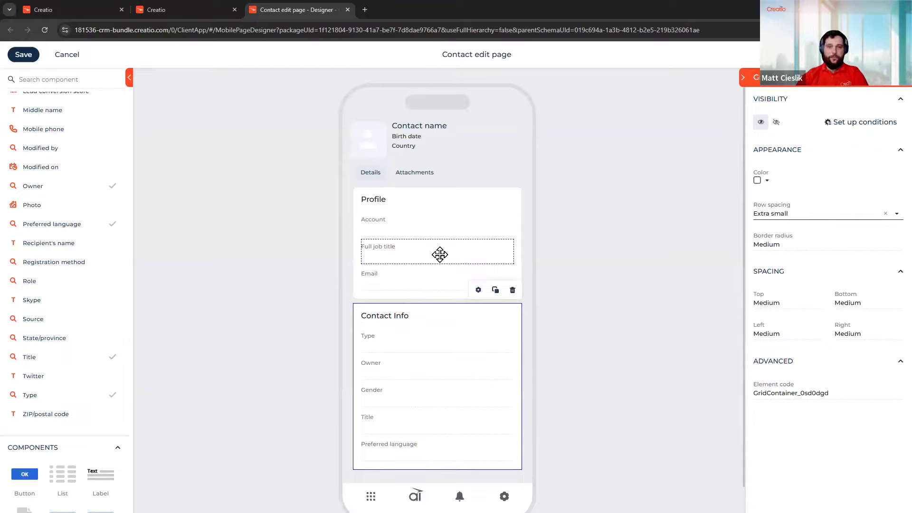
scroll(439, 254, down, 1)
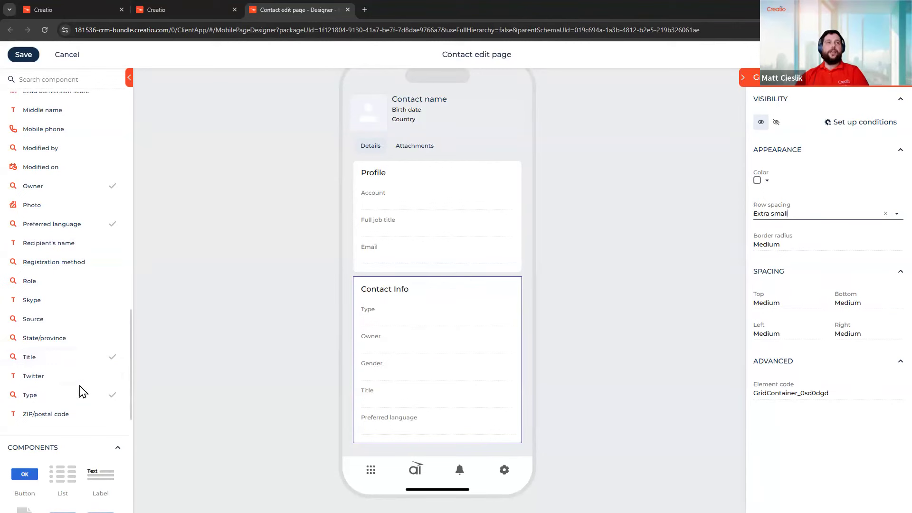
Add a new area below Contact Info and place an Expansion panel inside it
scroll(83, 391, down, 5)
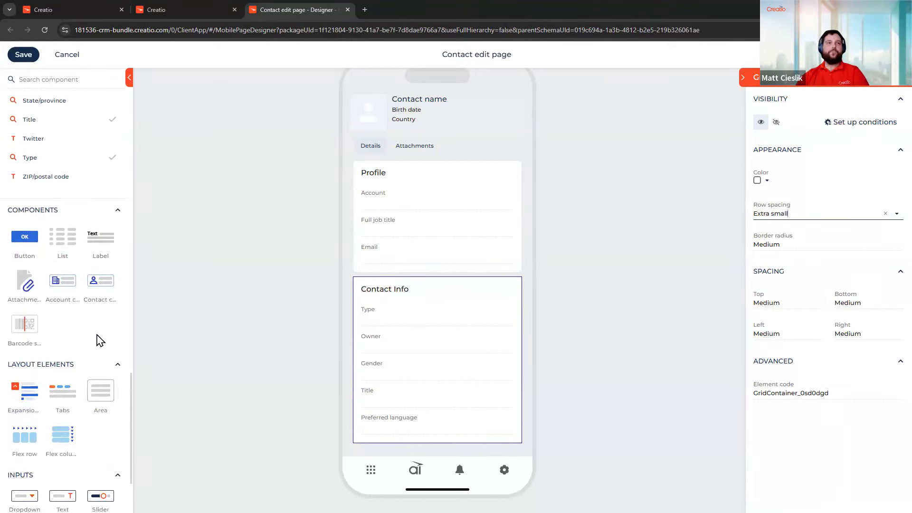
drag(91, 393, 461, 451)
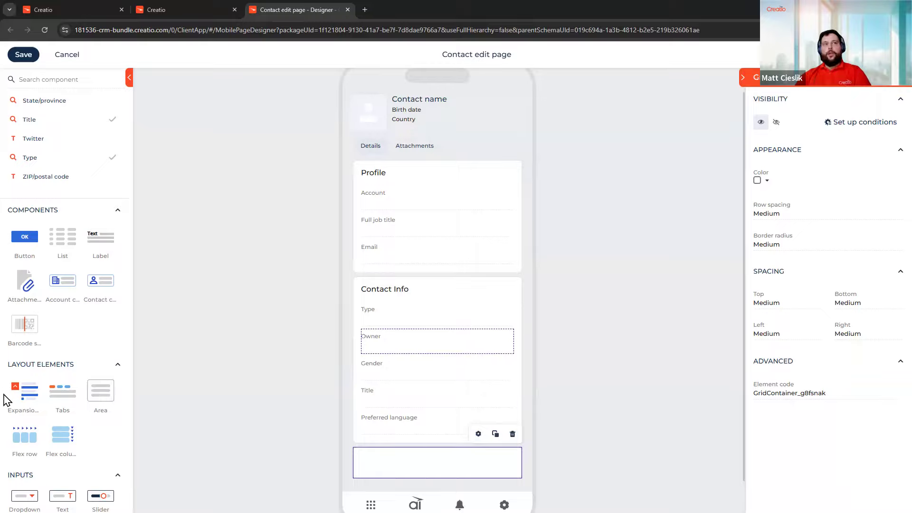
drag(24, 392, 448, 469)
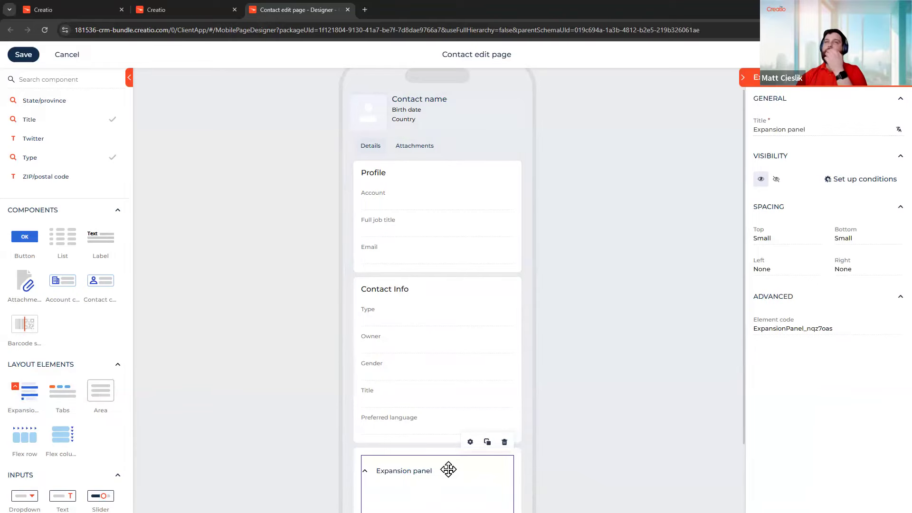
Title the expansion panel 'Addresses'
triple_click(840, 132)
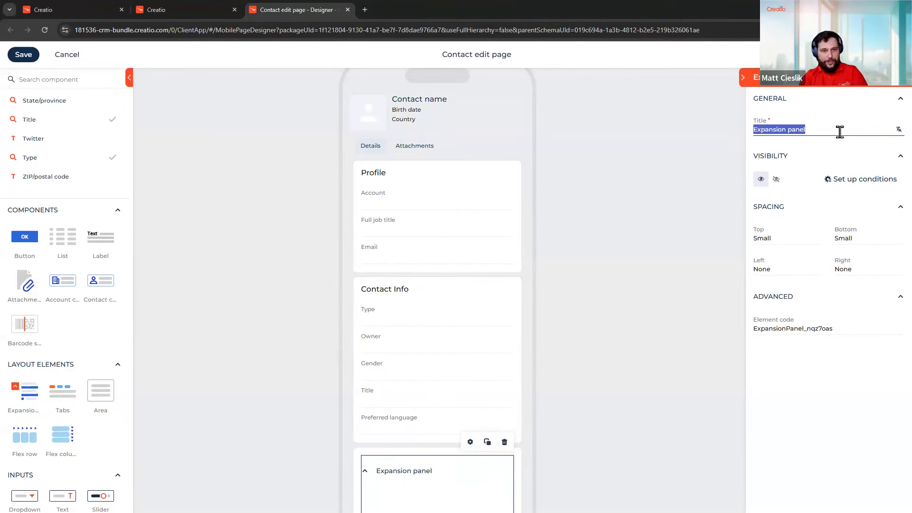
text(Addresses)
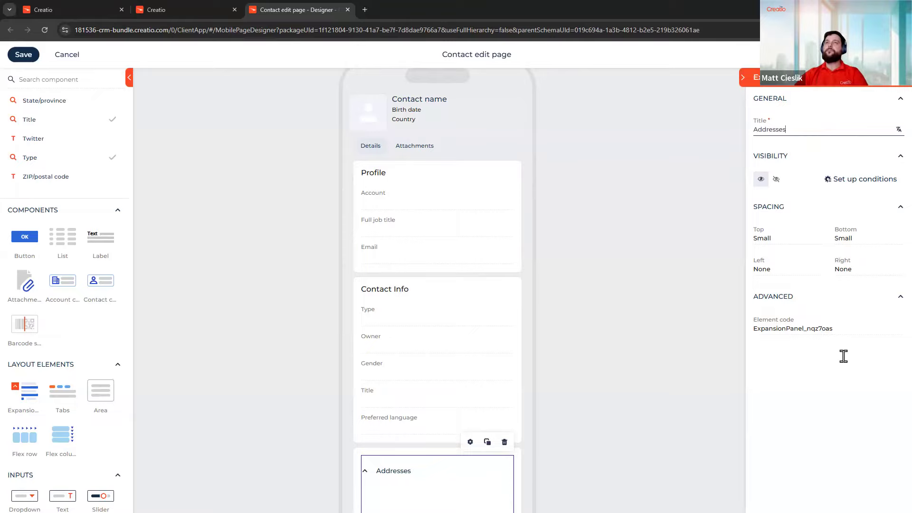
click(843, 356)
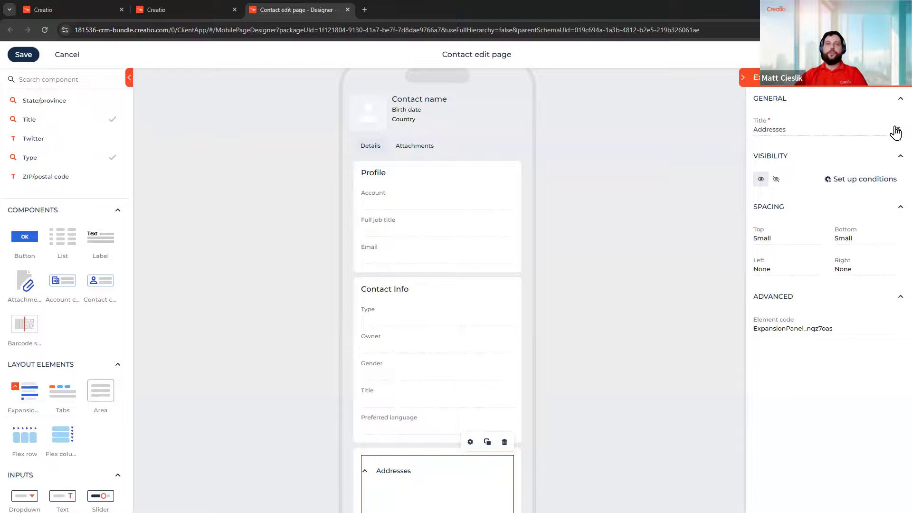
scroll(428, 212, down, 2)
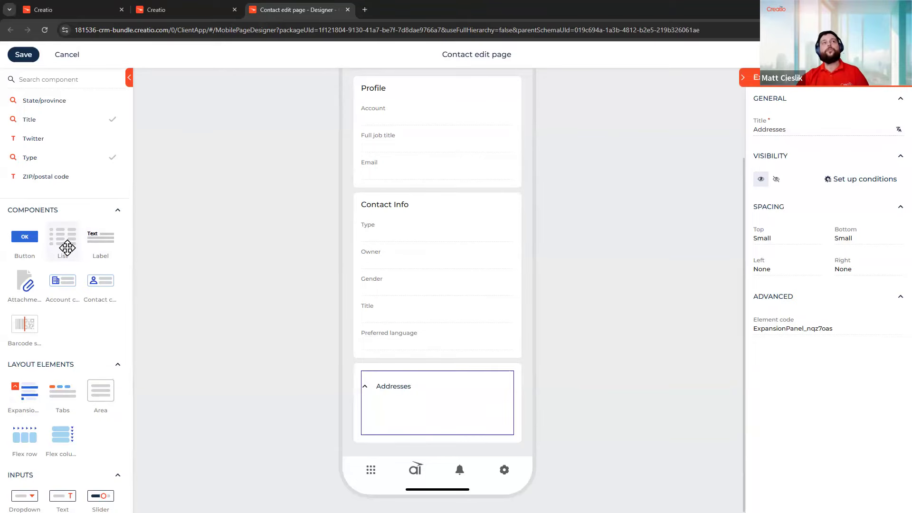
Drop a List component into the Addresses expansion panel and settle it in the panel body
drag(67, 247, 387, 415)
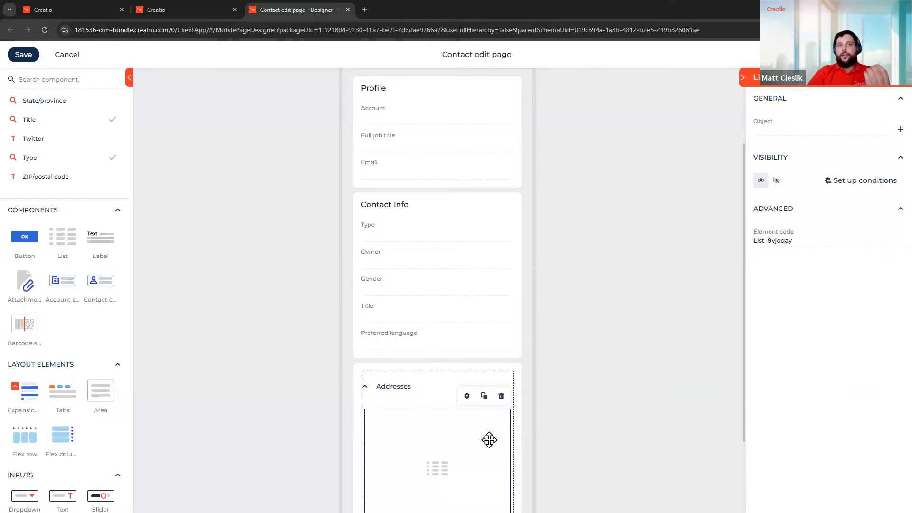
drag(437, 468, 433, 417)
drag(433, 417, 482, 385)
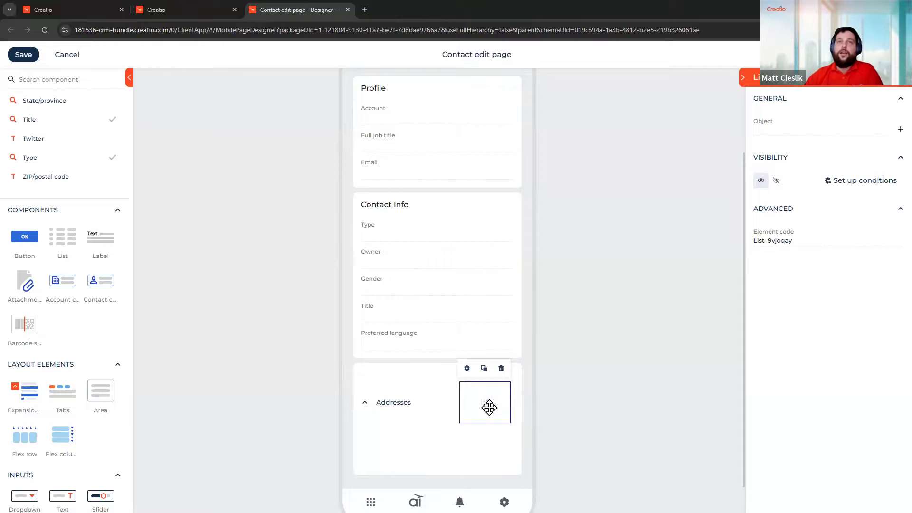
drag(451, 439, 458, 414)
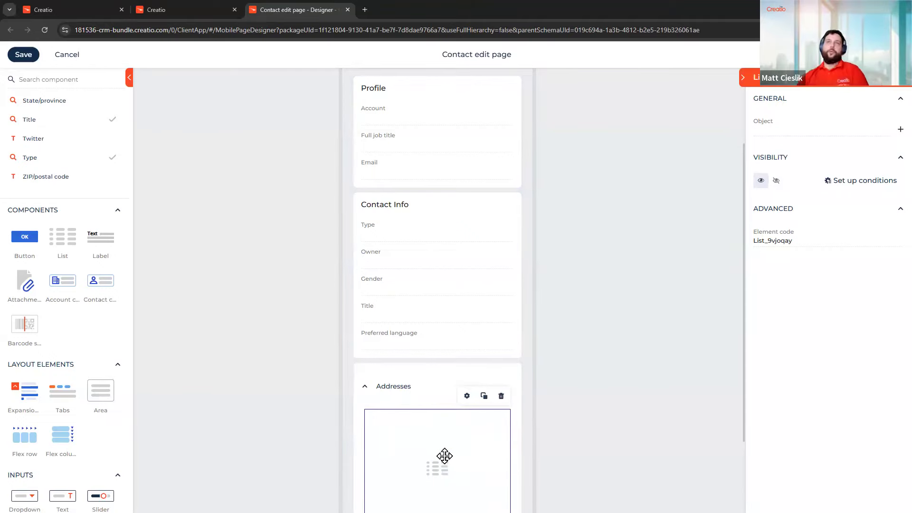
scroll(444, 452, down, 1)
Set the list's Object to Contact address with Address as the title column
scroll(460, 433, down, 1)
click(800, 126)
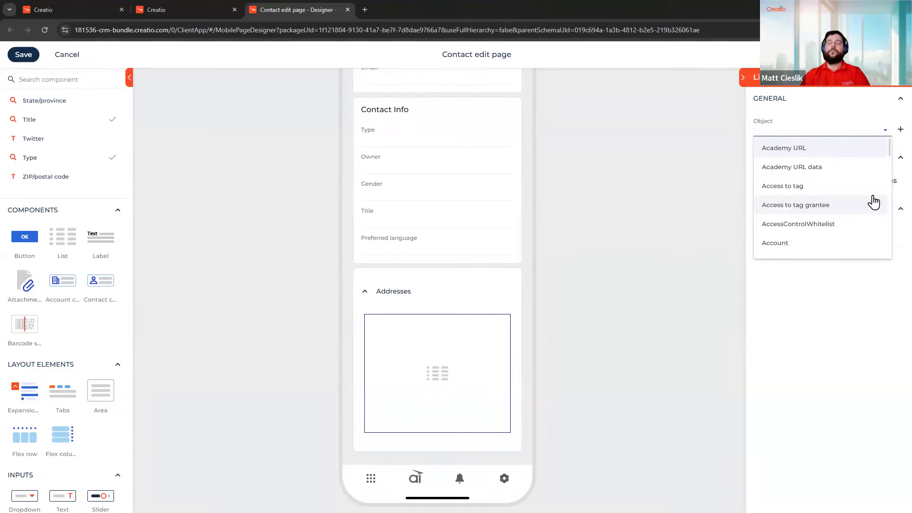
text(conta)
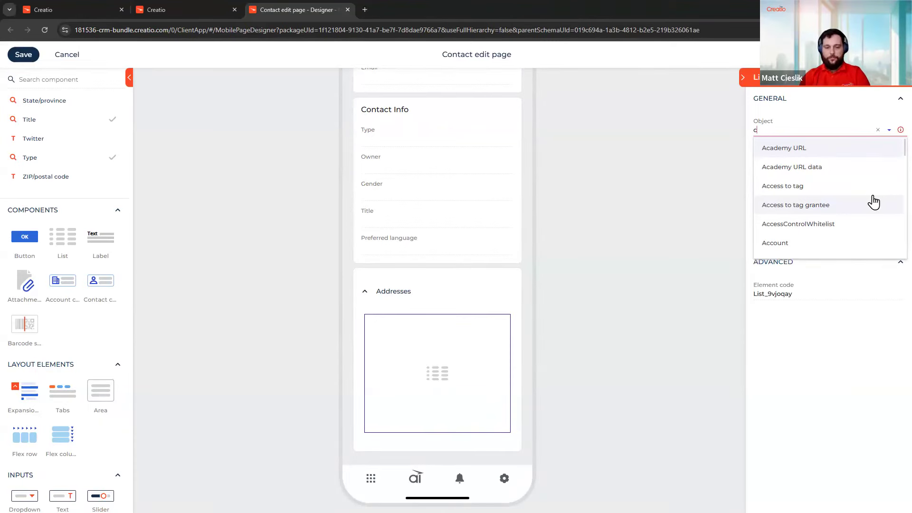
text(ct)
click(879, 169)
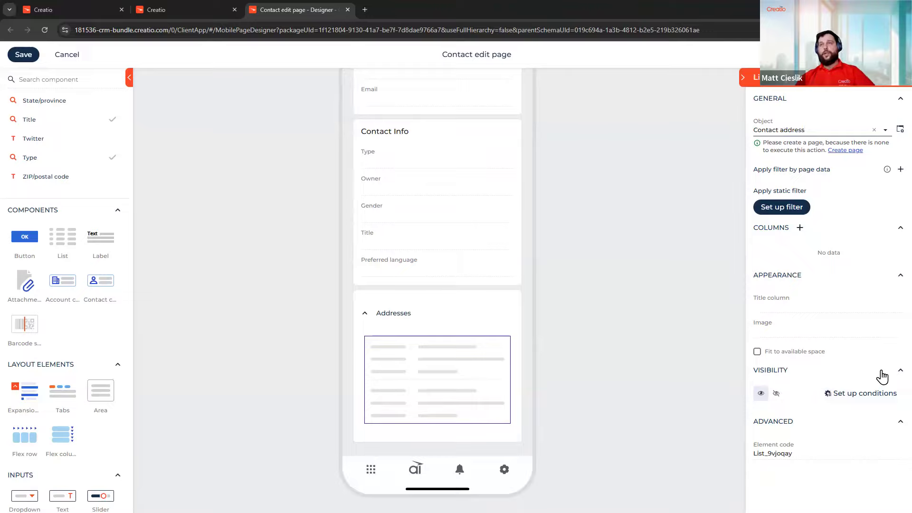
click(829, 310)
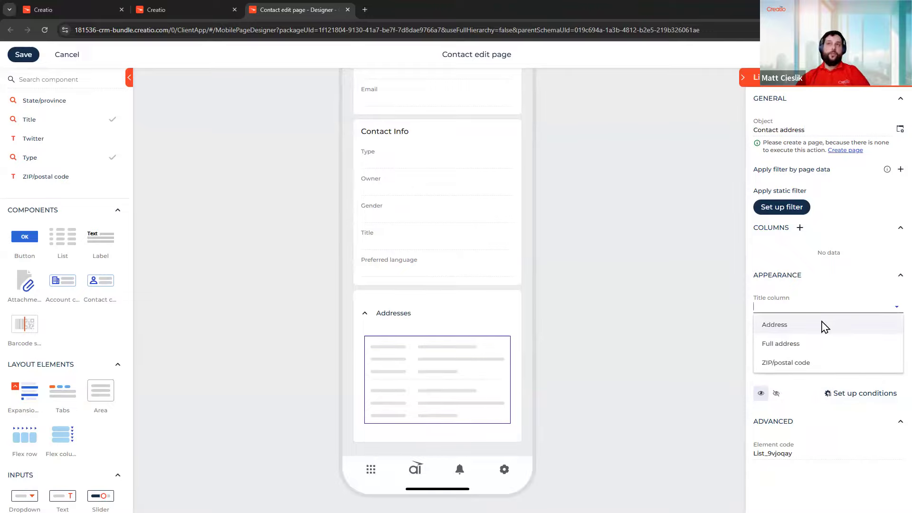
click(809, 323)
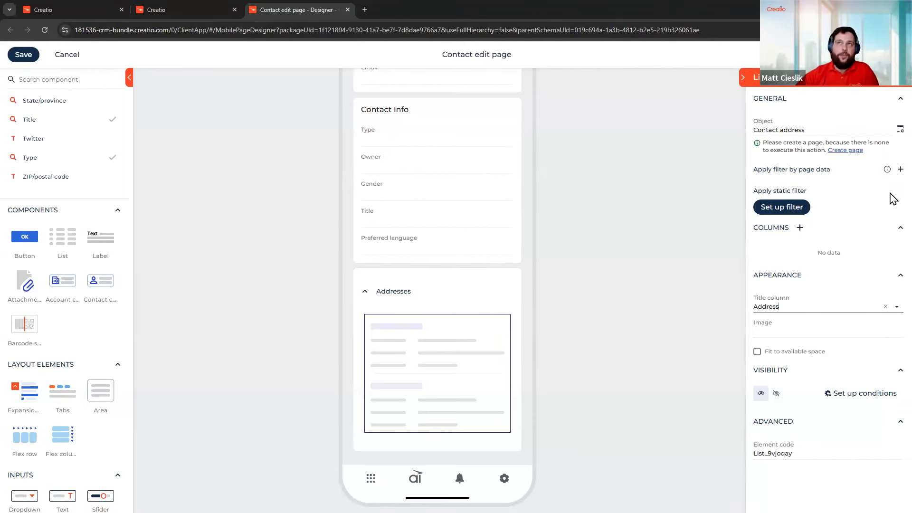
Add a page-data filter matching the contact Id to Contact address Contact
click(899, 170)
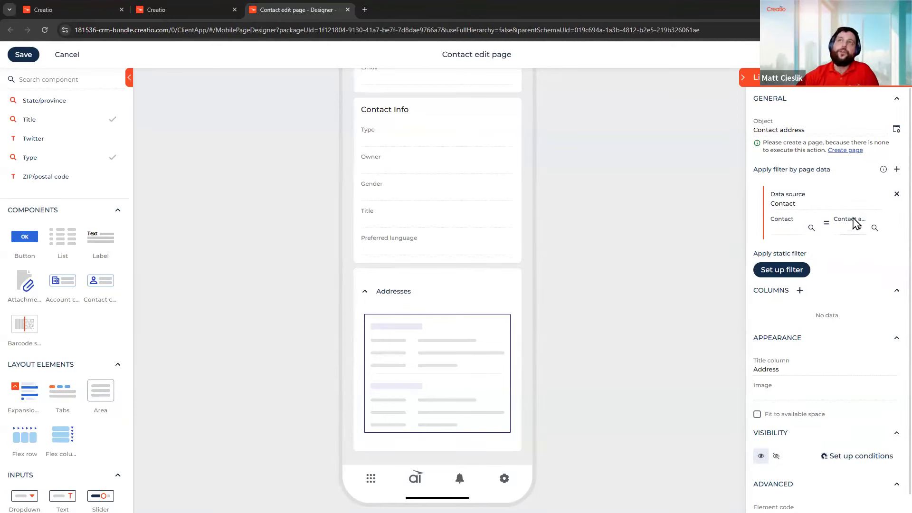
drag(711, 231, 631, 236)
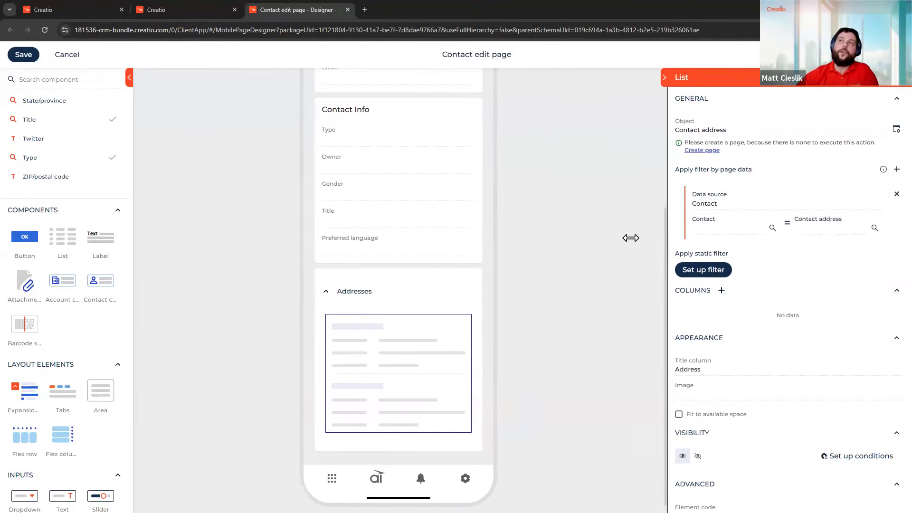
click(806, 220)
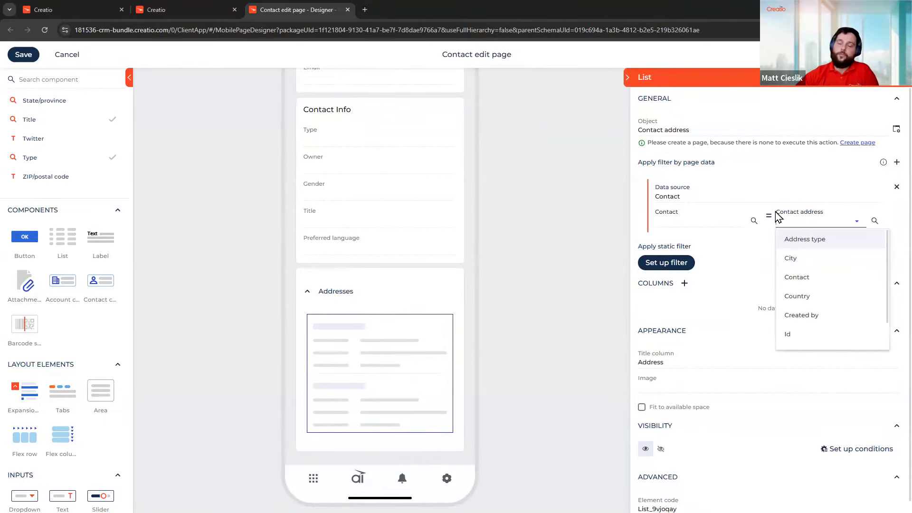
scroll(811, 257, down, 1)
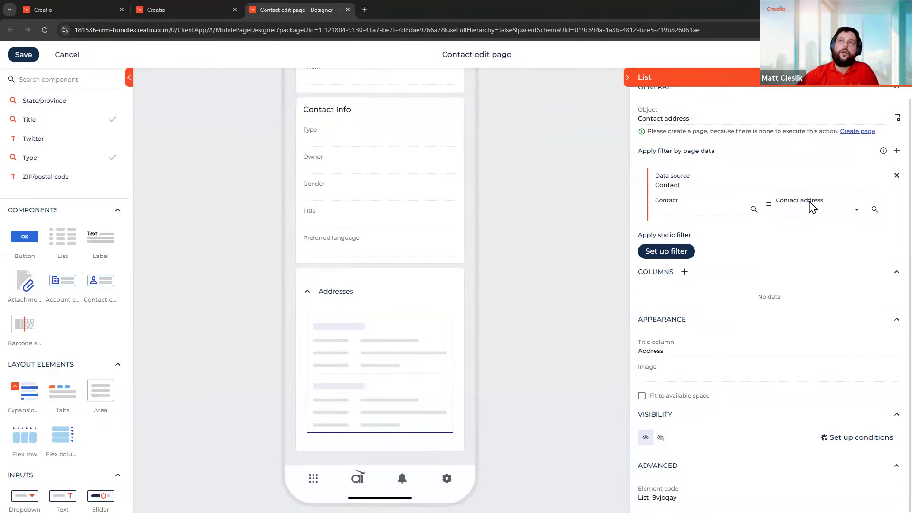
click(812, 209)
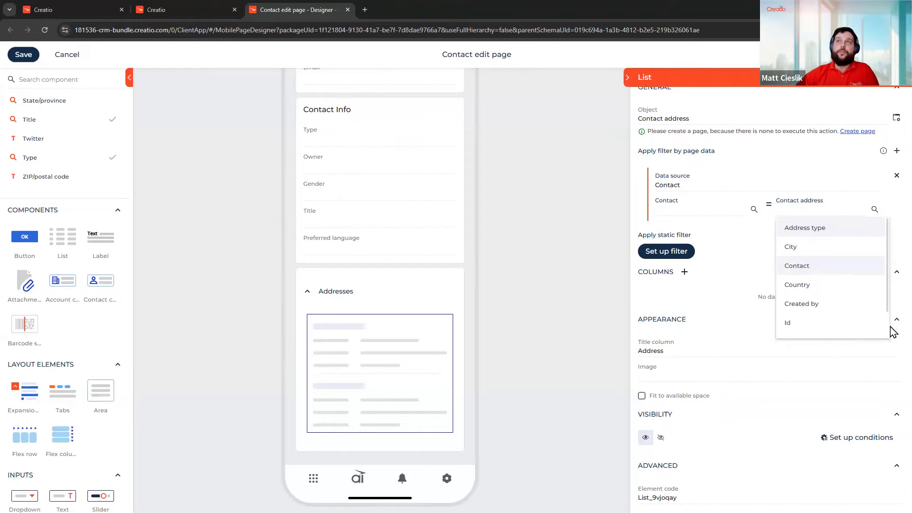
click(818, 275)
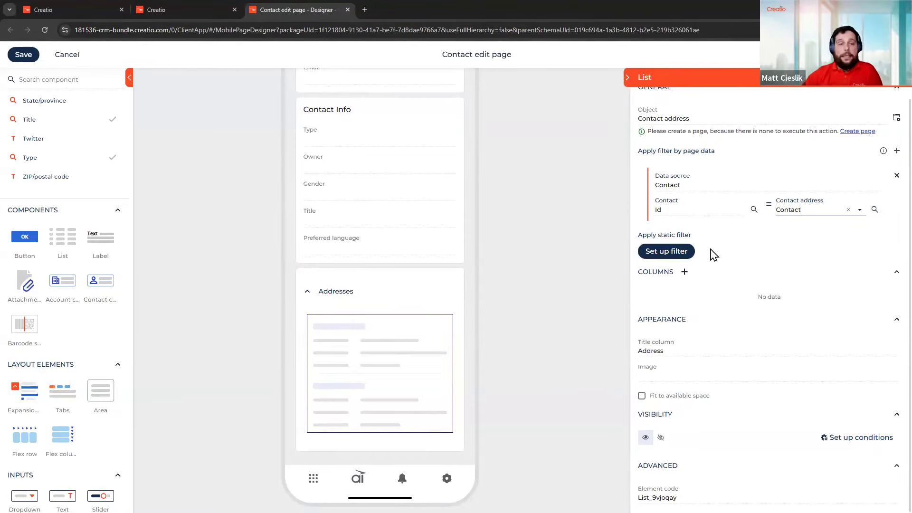
drag(630, 299, 705, 301)
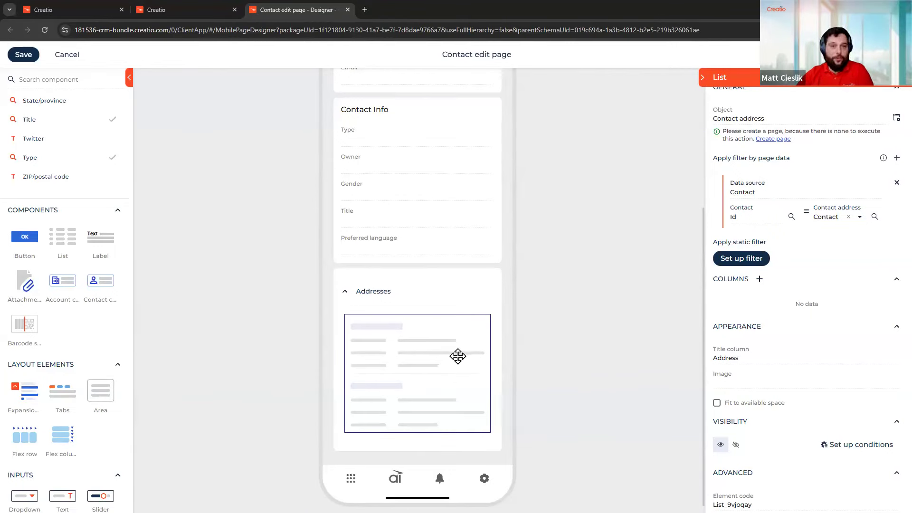
Add City, Country and Address as columns of the Addresses list
click(759, 279)
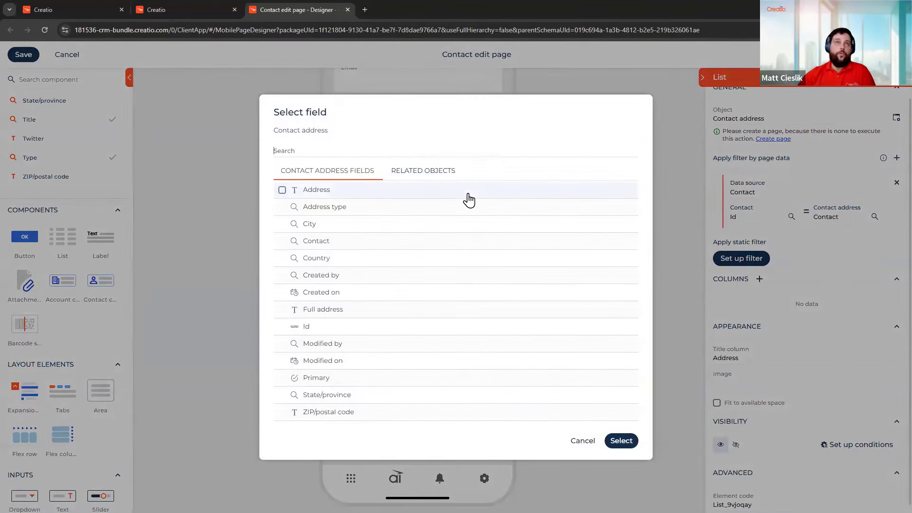
click(467, 231)
click(465, 262)
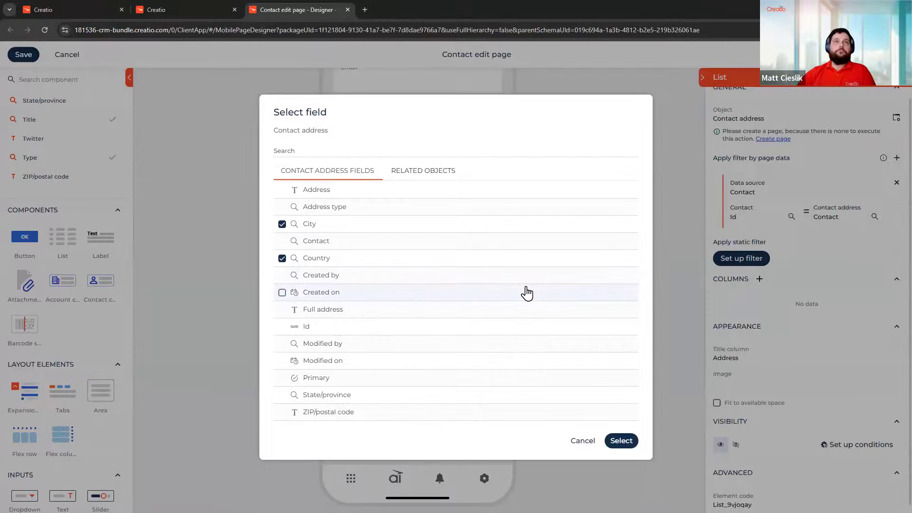
click(282, 189)
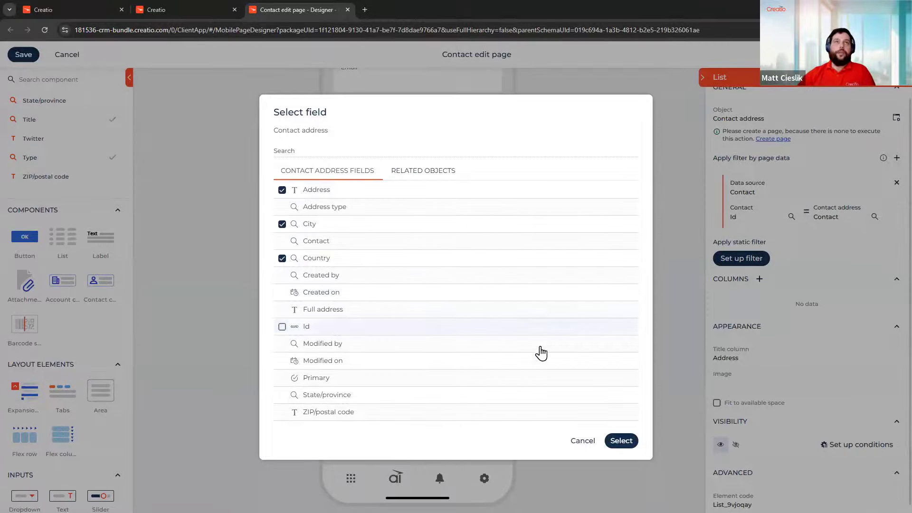
click(620, 446)
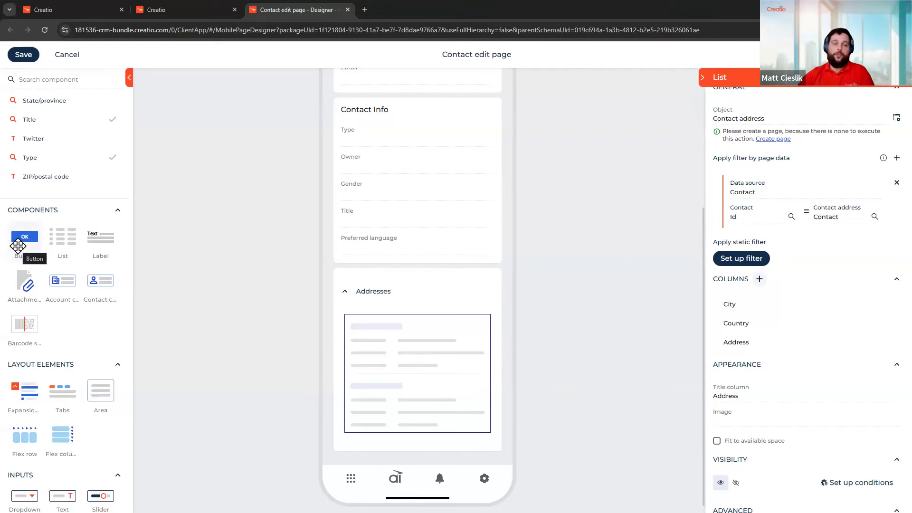
Add a button to the Addresses panel header with the Open new record action
drag(17, 246, 469, 295)
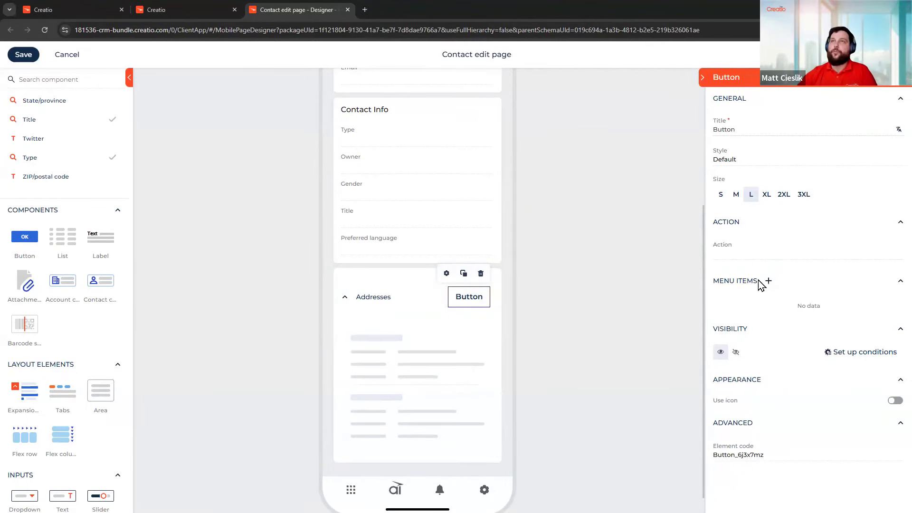
click(750, 251)
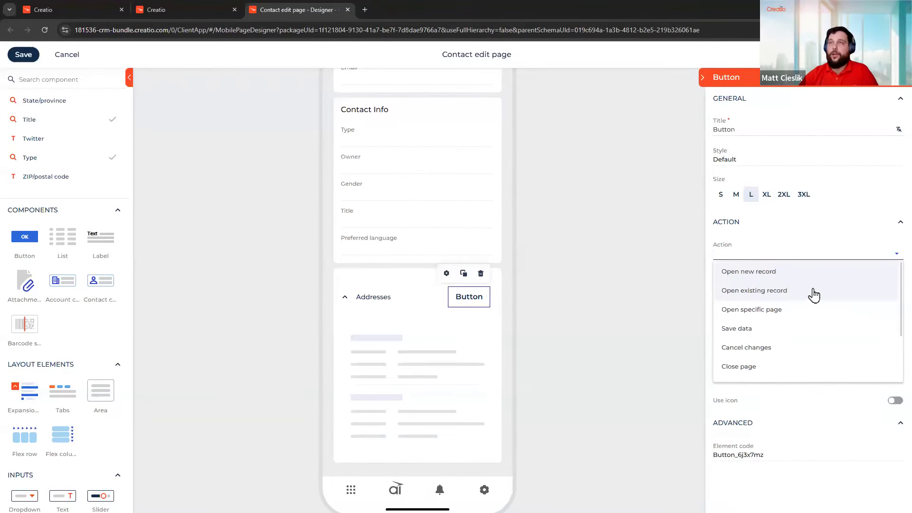
scroll(813, 295, down, 2)
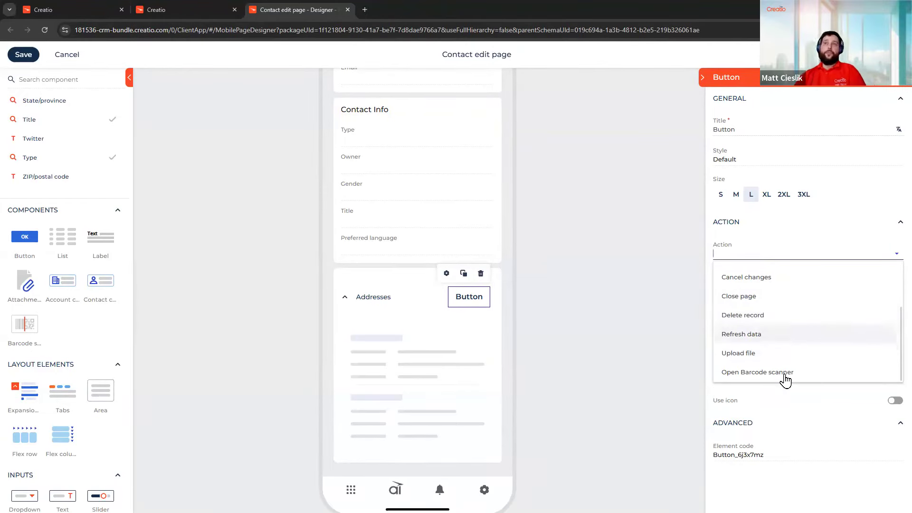
scroll(841, 365, up, 2)
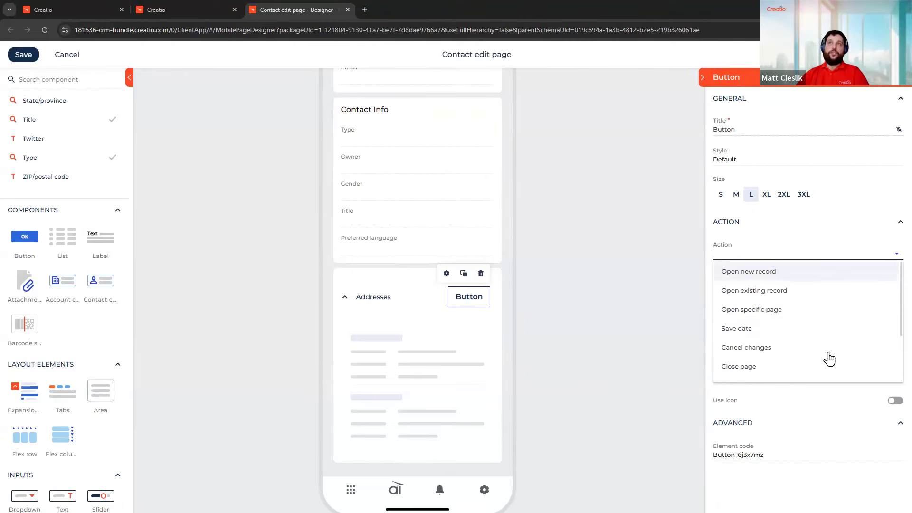
click(787, 278)
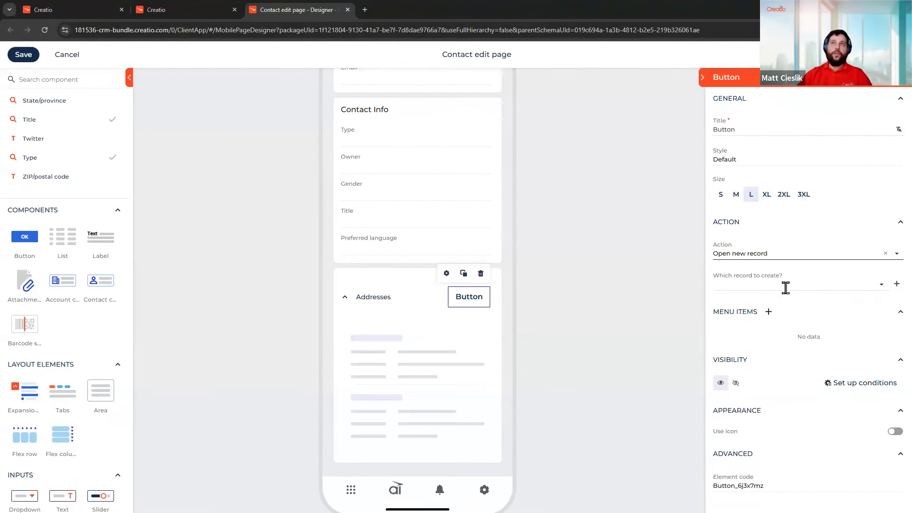
Set the button's record to create to Contact address
click(784, 285)
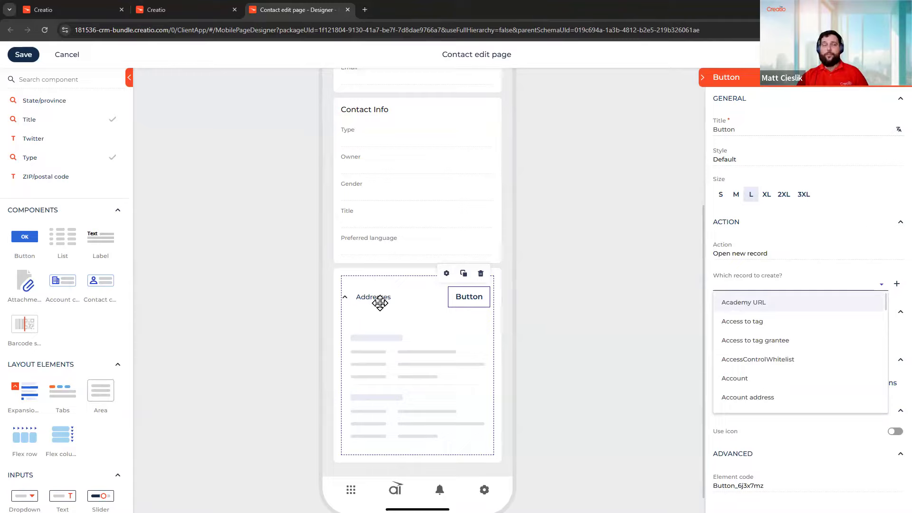
text(a)
key(BackSpace)
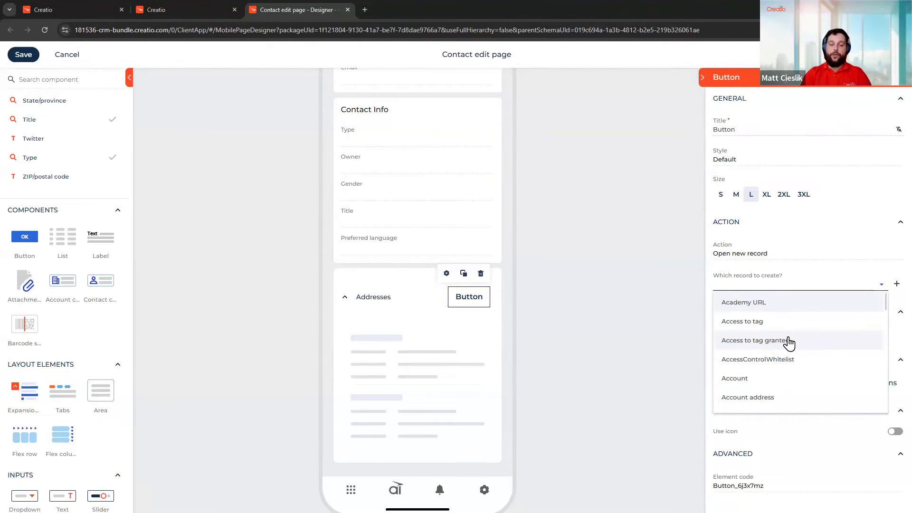
text(caont)
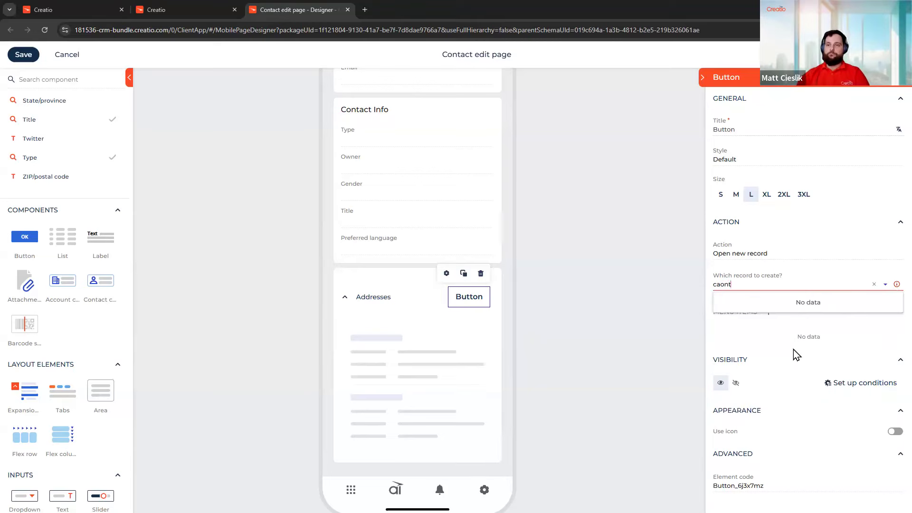
key(BackSpace)
key(BackSpace)
key(BackSpace)
key(BackSpace)
text(onta)
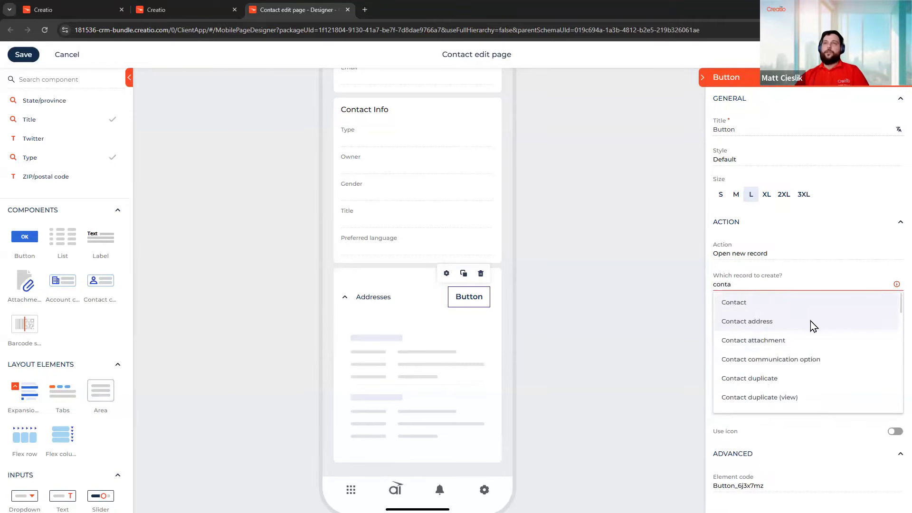
click(810, 324)
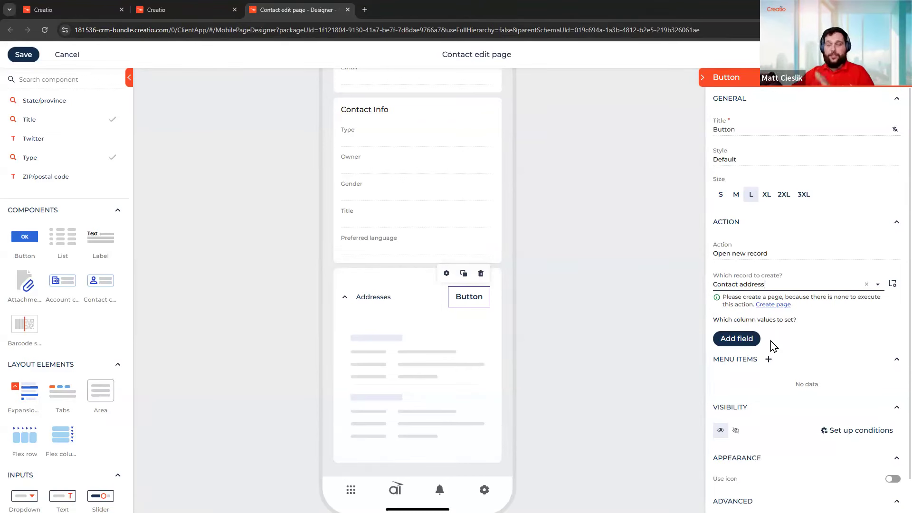
Give the button the + icon, icon-only position and size S
scroll(871, 317, down, 1)
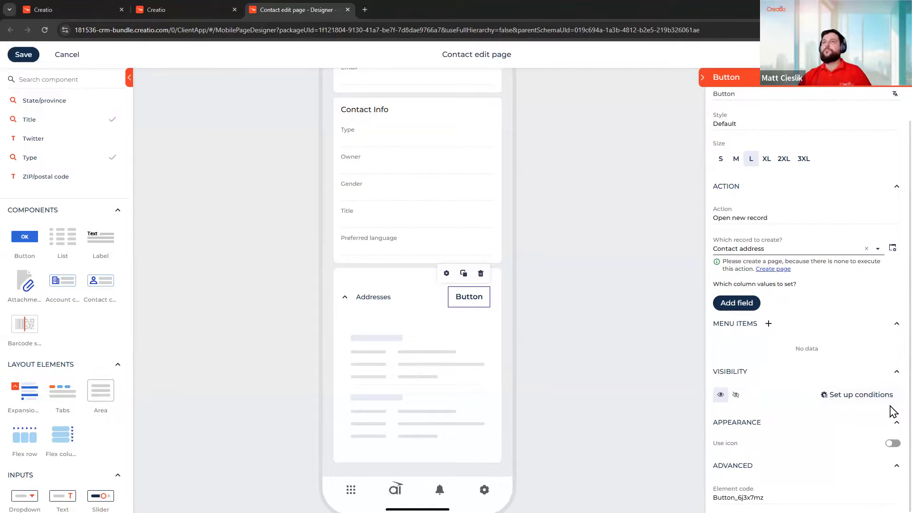
click(891, 444)
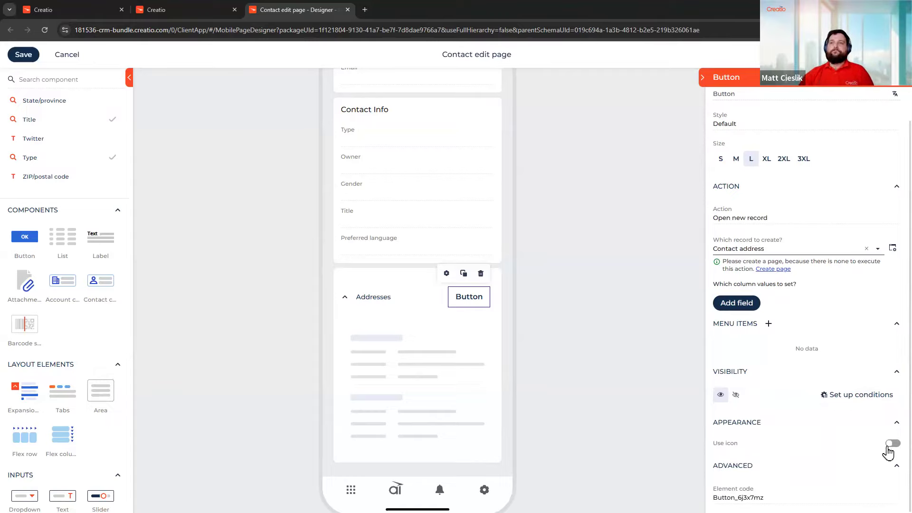
click(741, 467)
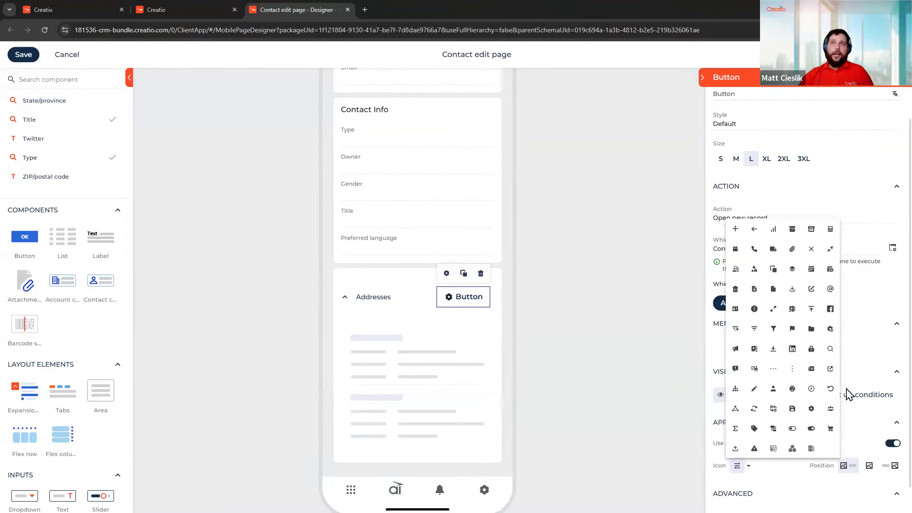
click(736, 230)
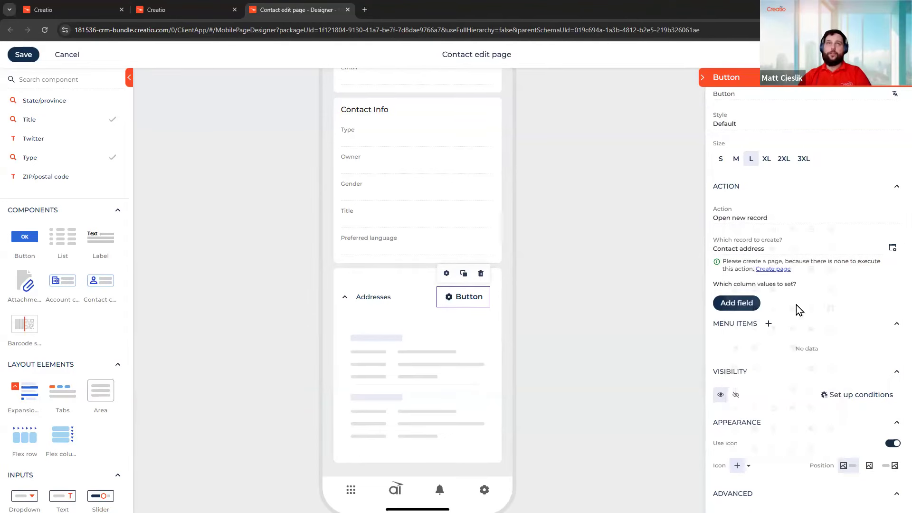
click(869, 465)
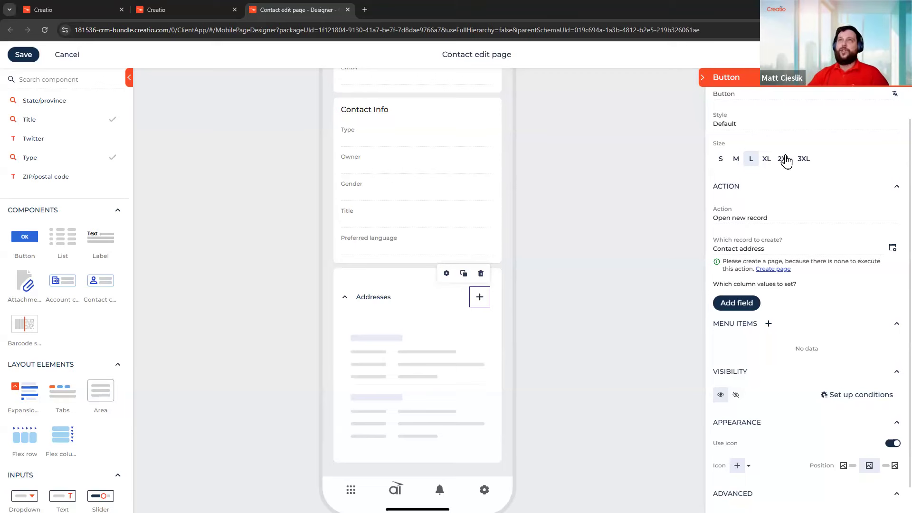
click(735, 160)
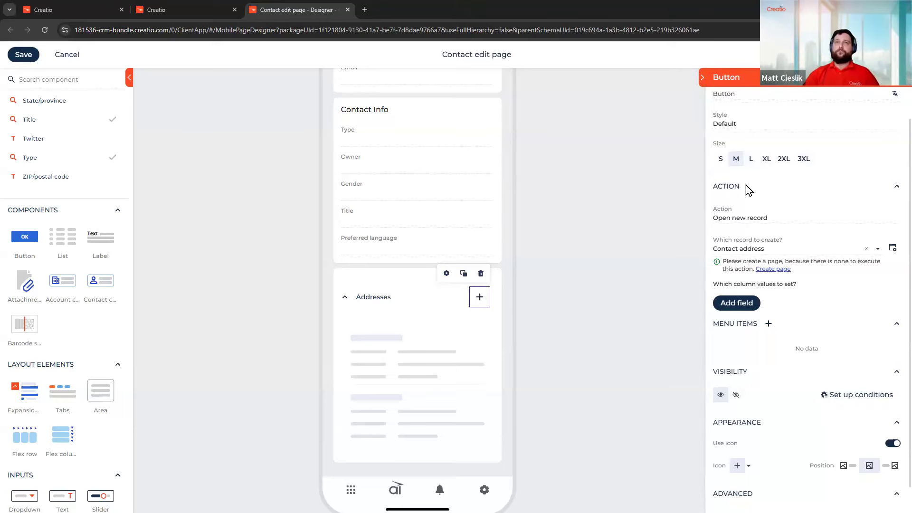
click(720, 159)
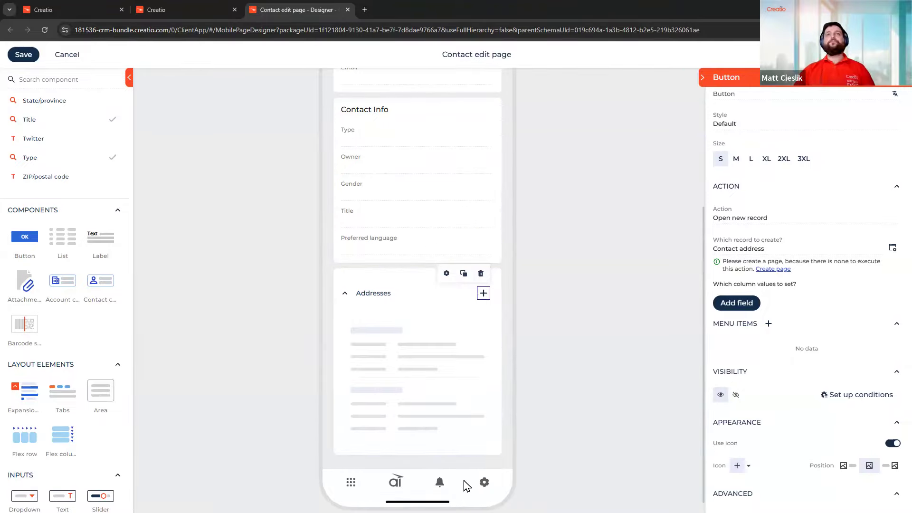
Collapse the Addresses panel and drag it to a new spot on the page
click(383, 295)
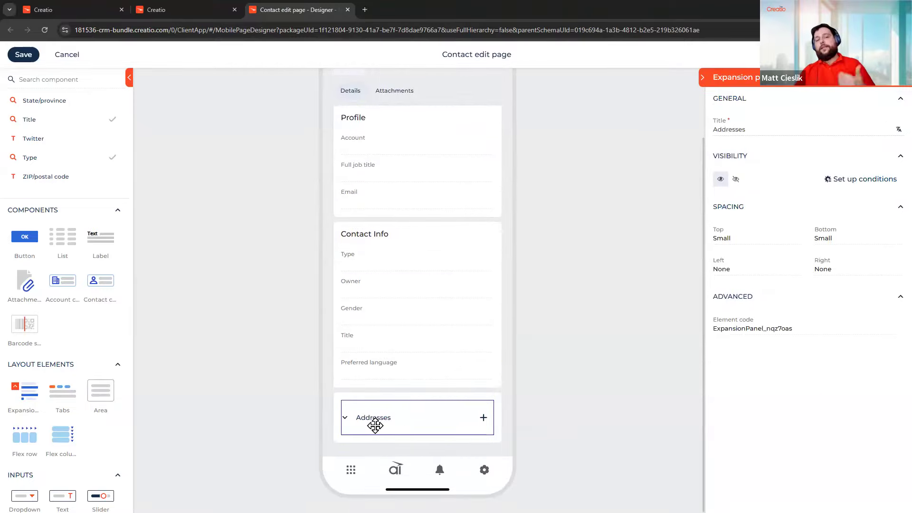
drag(377, 420, 437, 406)
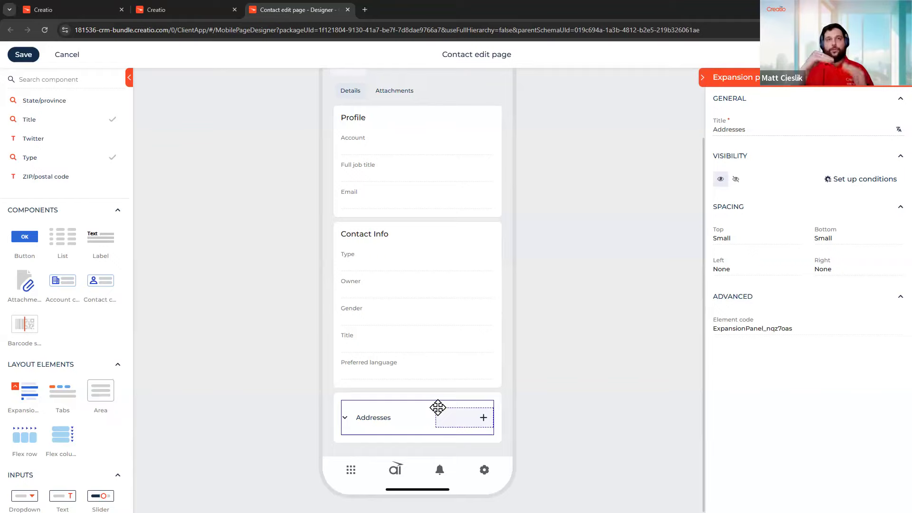
mouse_move(438, 407)
mouse_down()
mouse_move(458, 382)
mouse_move(452, 398)
mouse_up()
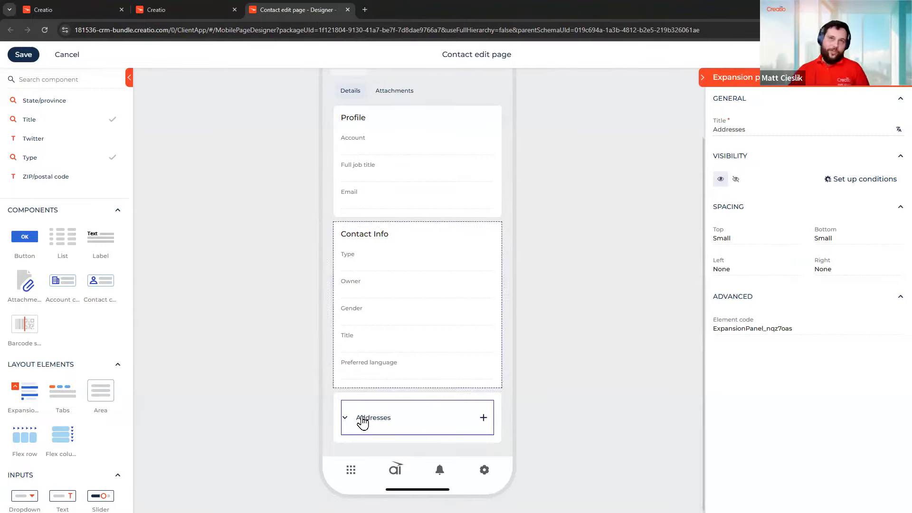
Expand the Addresses panel again and select its Contact address list to show its properties
click(406, 426)
click(393, 474)
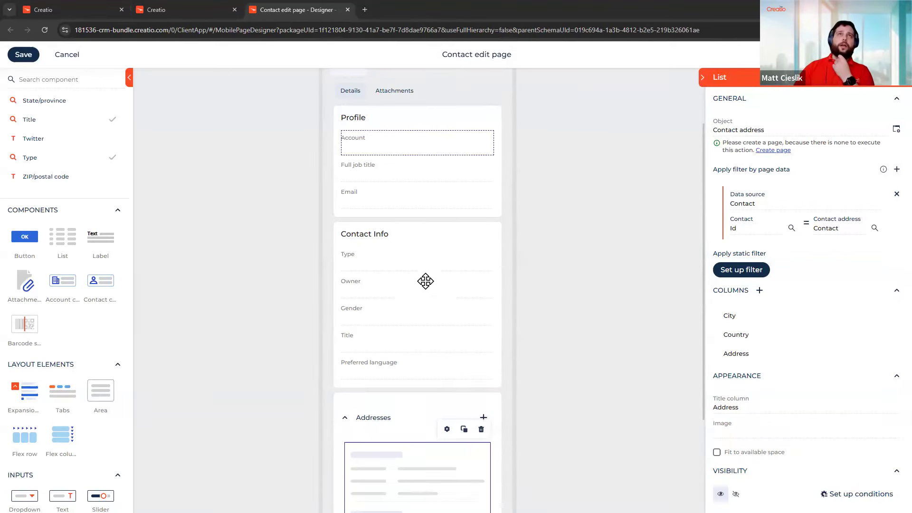
scroll(425, 281, up, 3)
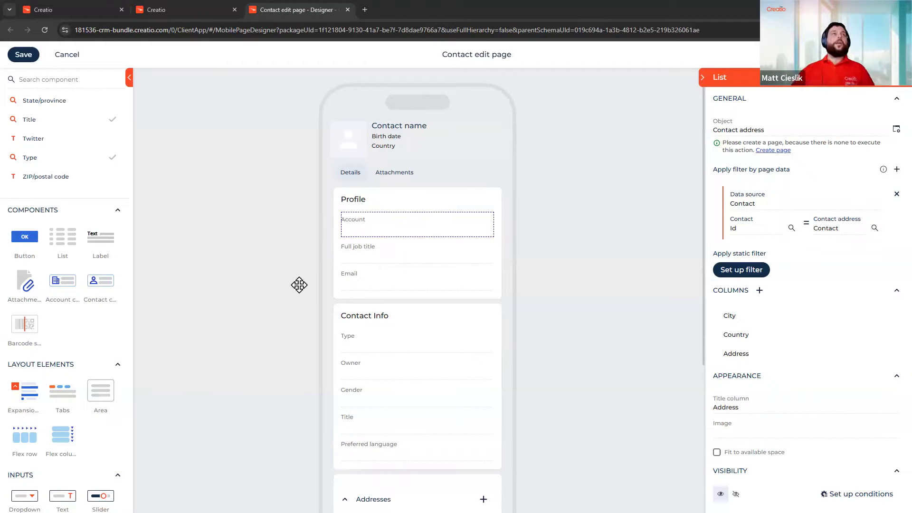
scroll(53, 286, up, 15)
scroll(53, 287, up, 4)
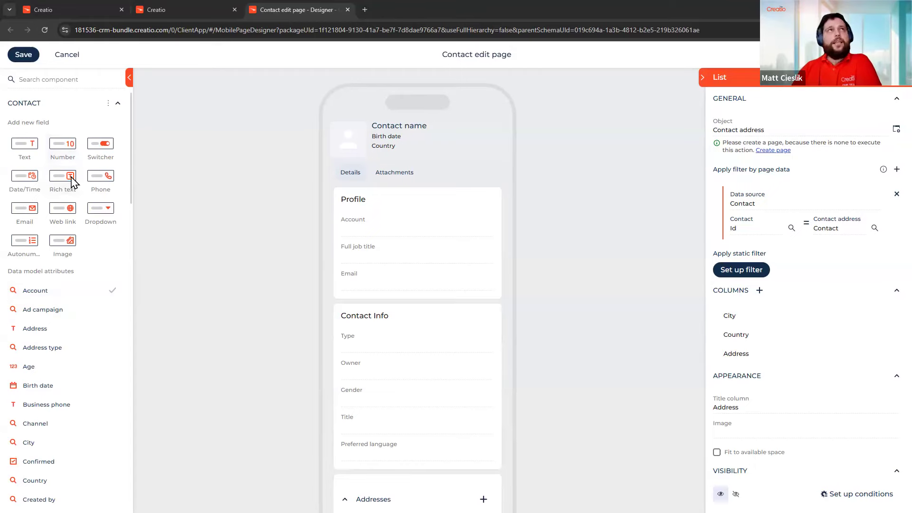
scroll(71, 180, down, 15)
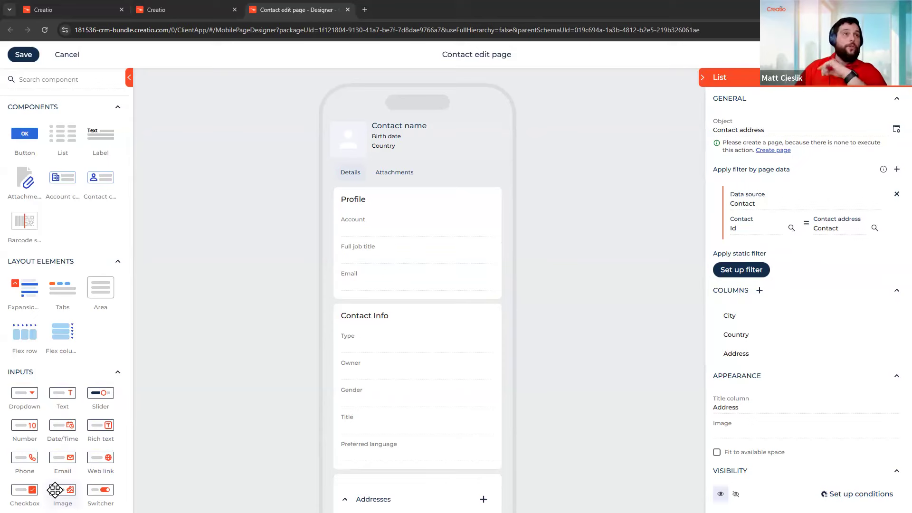
Place an Image component at the top of the Profile card, above Account
drag(66, 491, 394, 219)
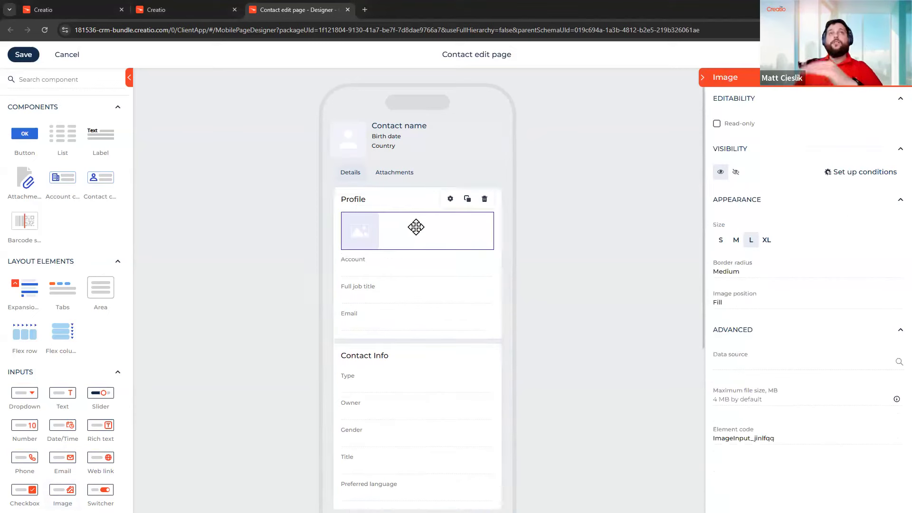
click(496, 218)
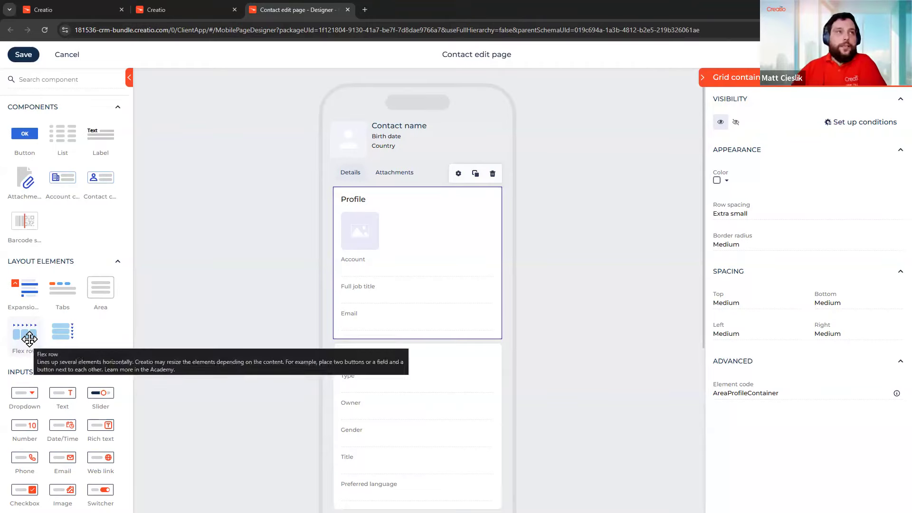
Add a Row-direction flex container atop Profile and move the image into it
drag(338, 285, 404, 222)
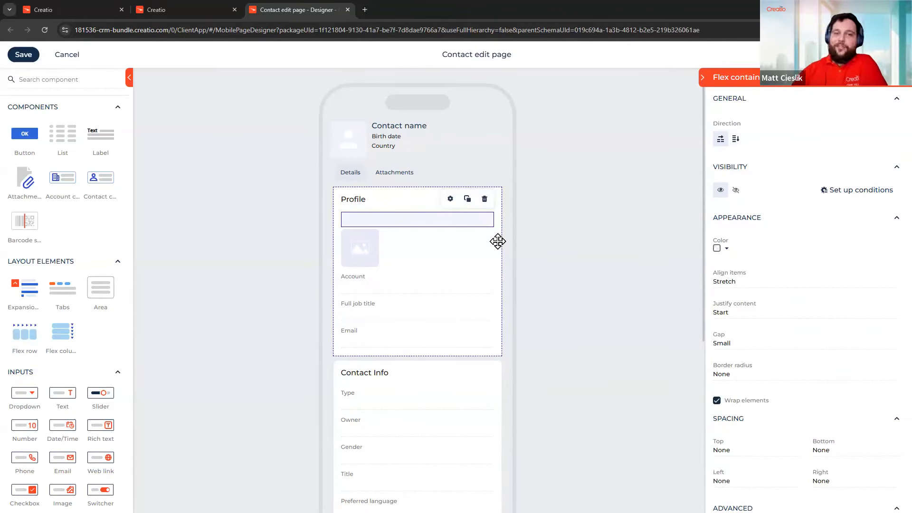
click(740, 141)
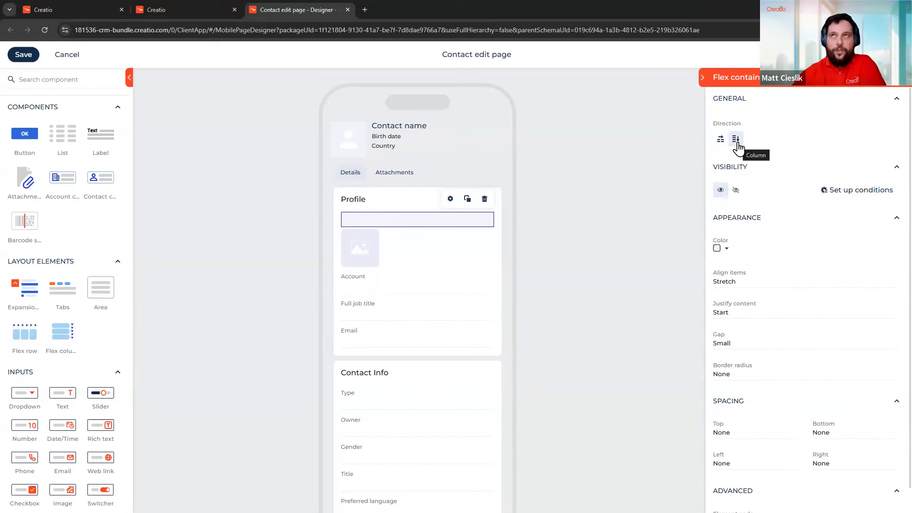
click(722, 140)
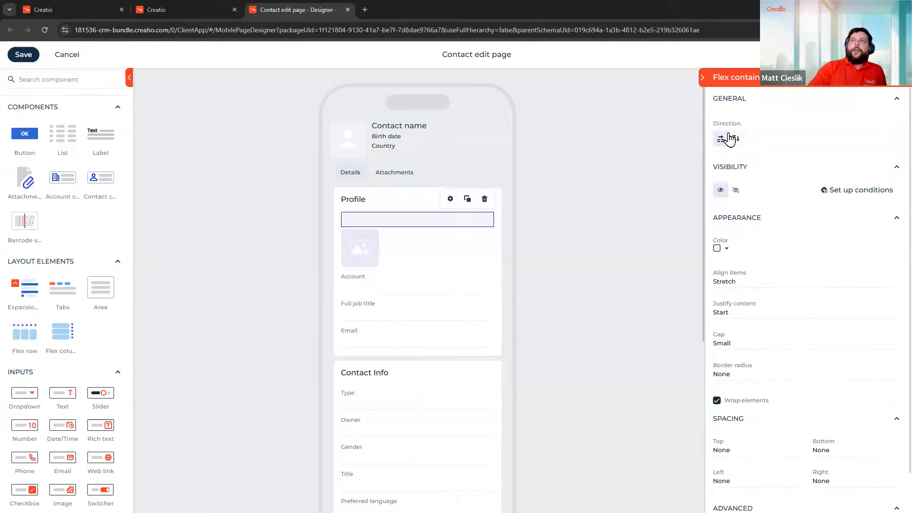
drag(409, 236, 362, 236)
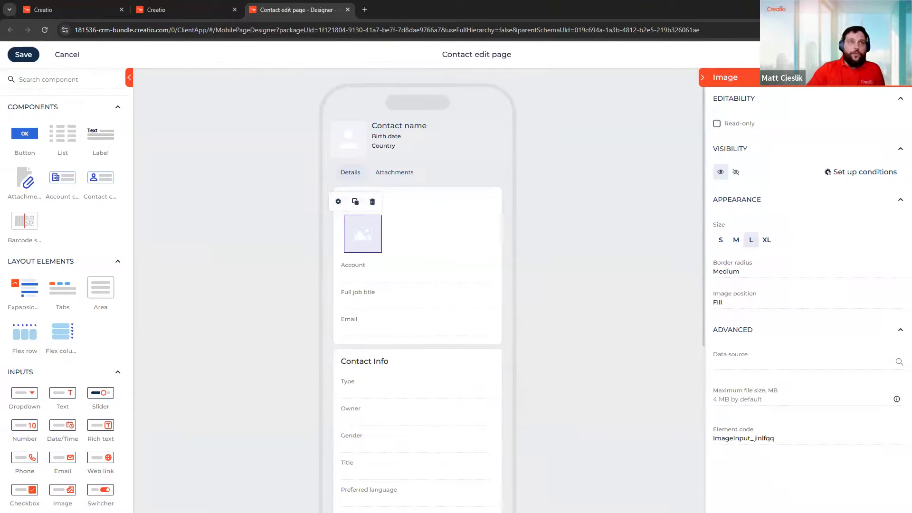
Set the image's data source to the related Account's Account logo field
click(892, 367)
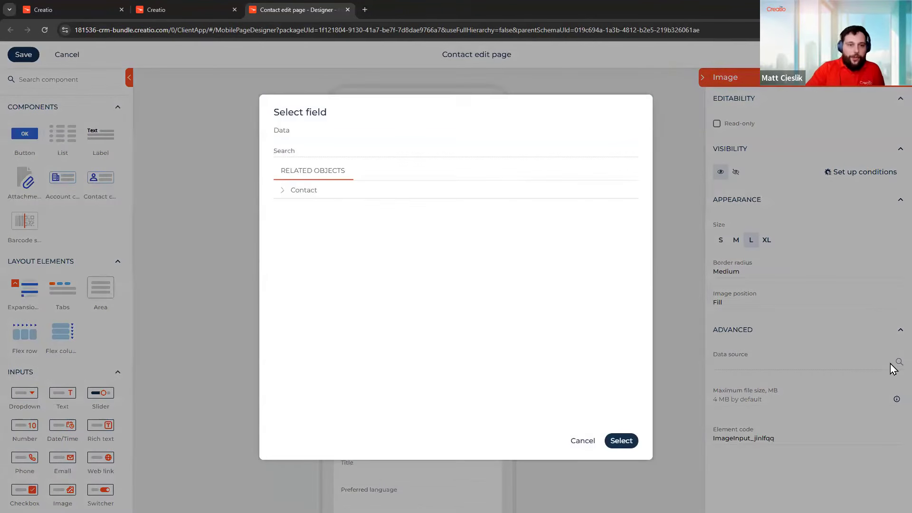
click(356, 194)
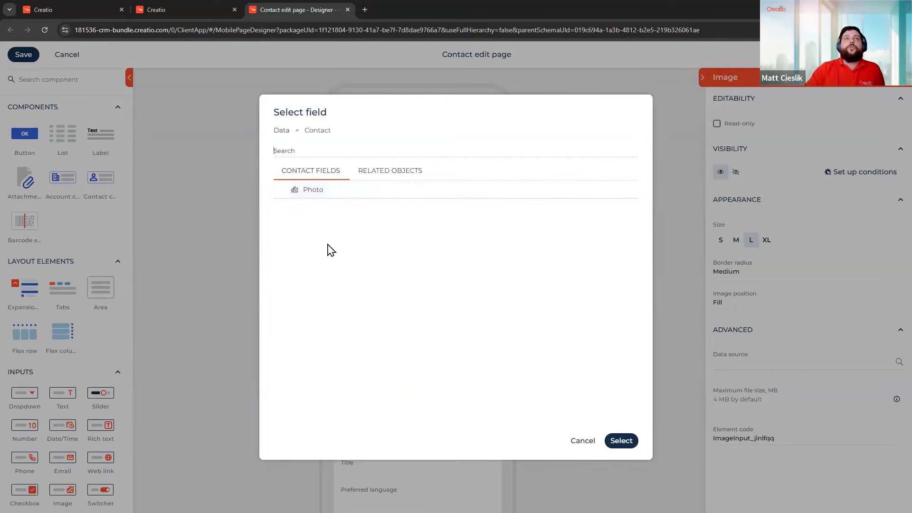
click(410, 175)
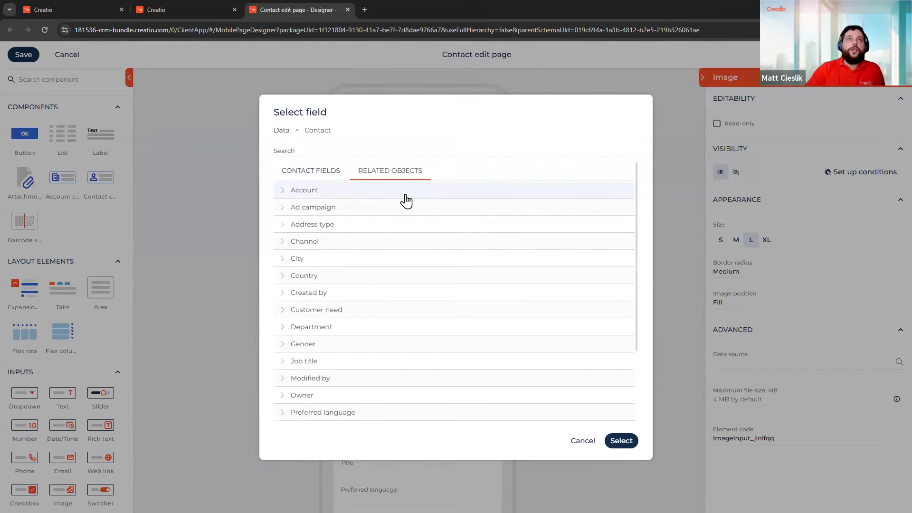
click(462, 194)
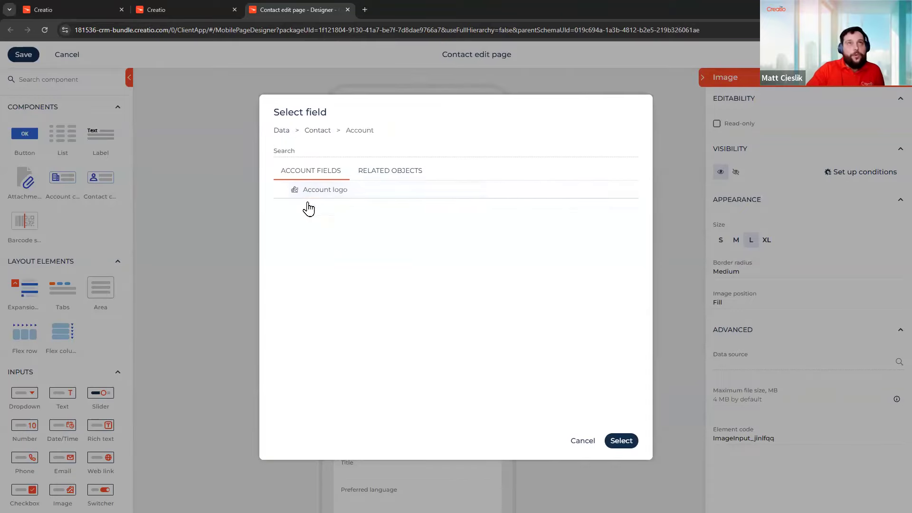
click(296, 191)
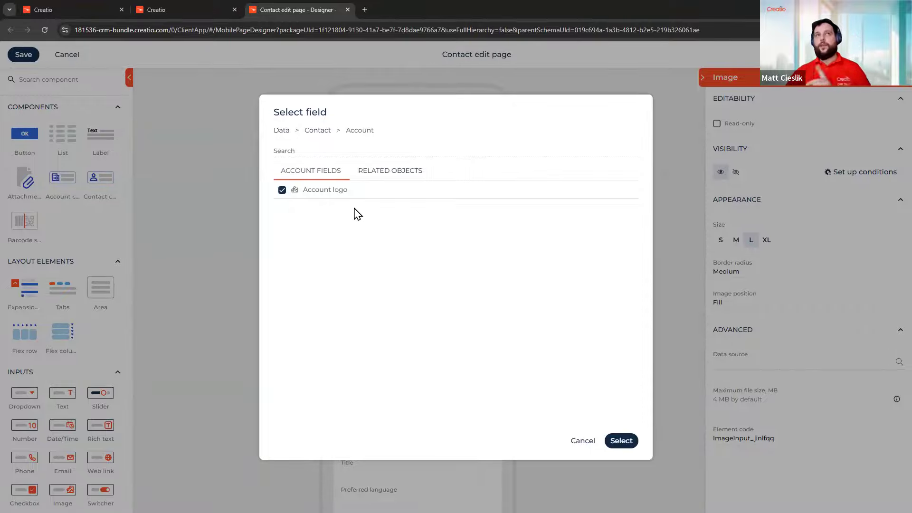
click(628, 443)
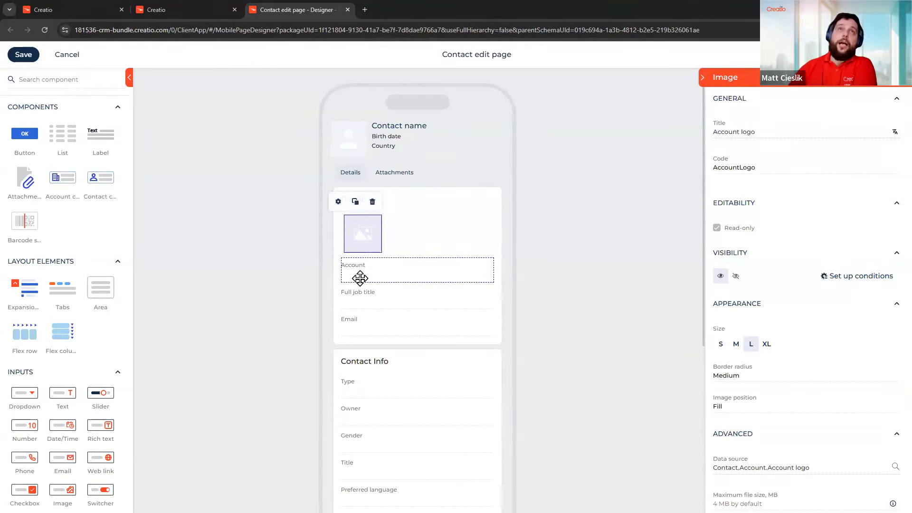
Move Account beside the logo and add a dropdown below it bound to Related Objects > Account > Type
drag(418, 269, 427, 231)
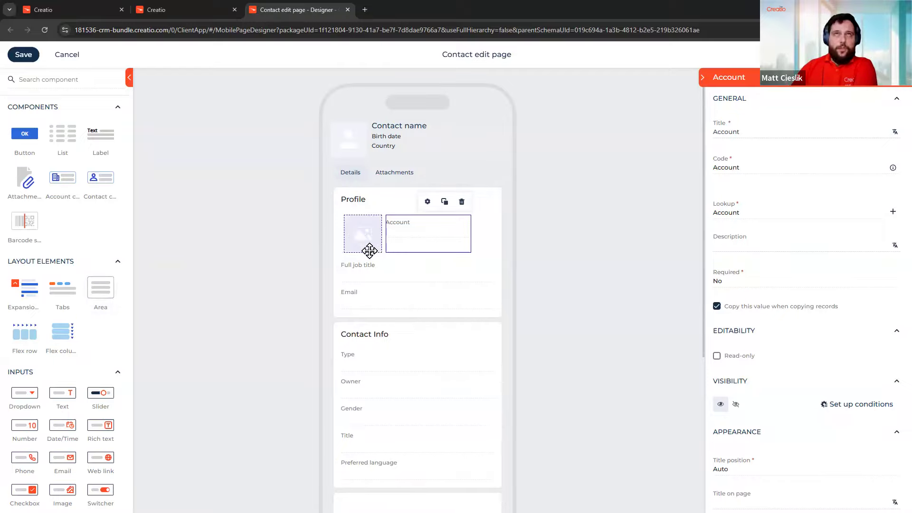
drag(27, 392, 489, 241)
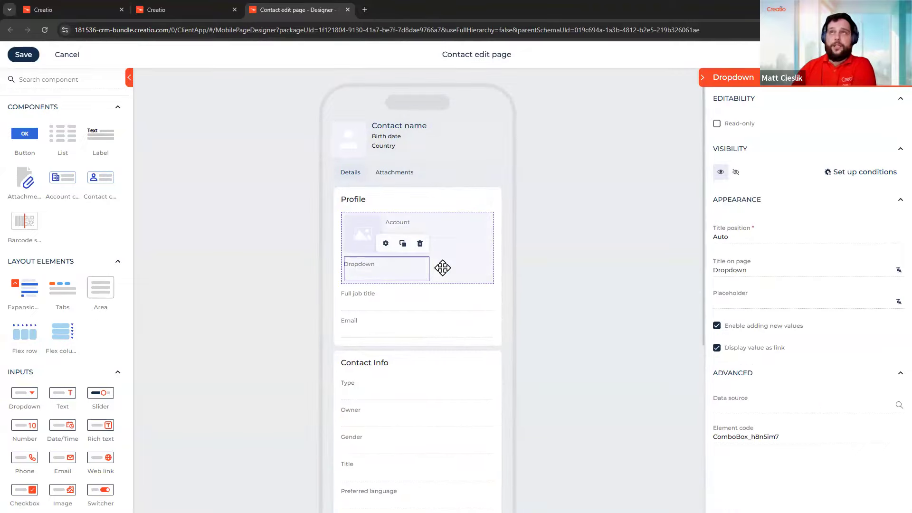
click(898, 405)
click(403, 182)
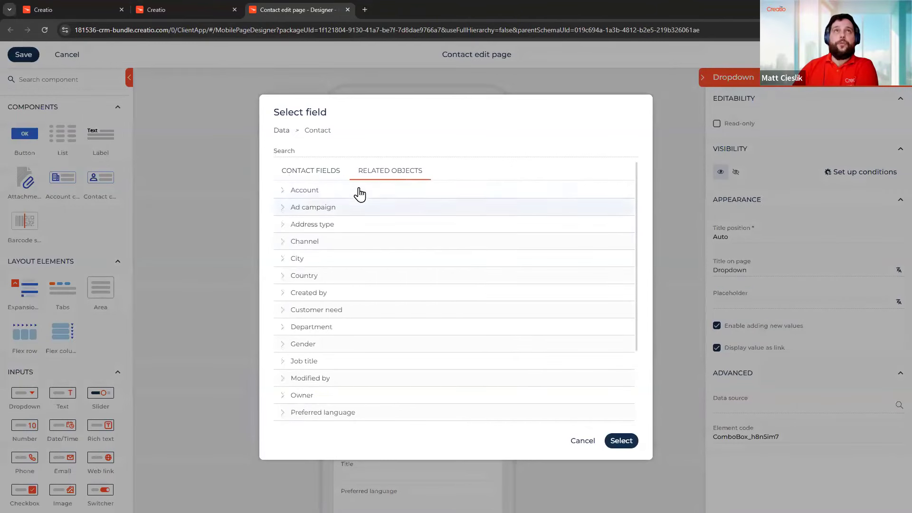
click(435, 190)
scroll(513, 347, down, 1)
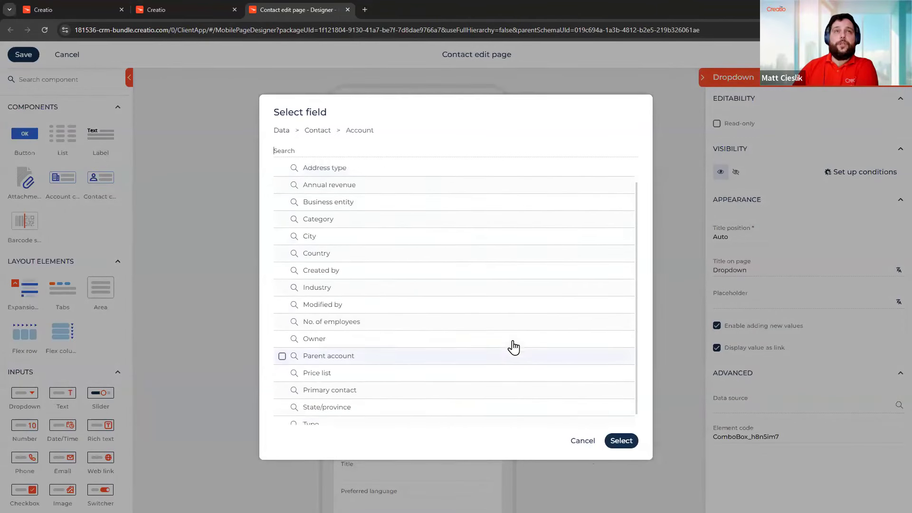
click(364, 415)
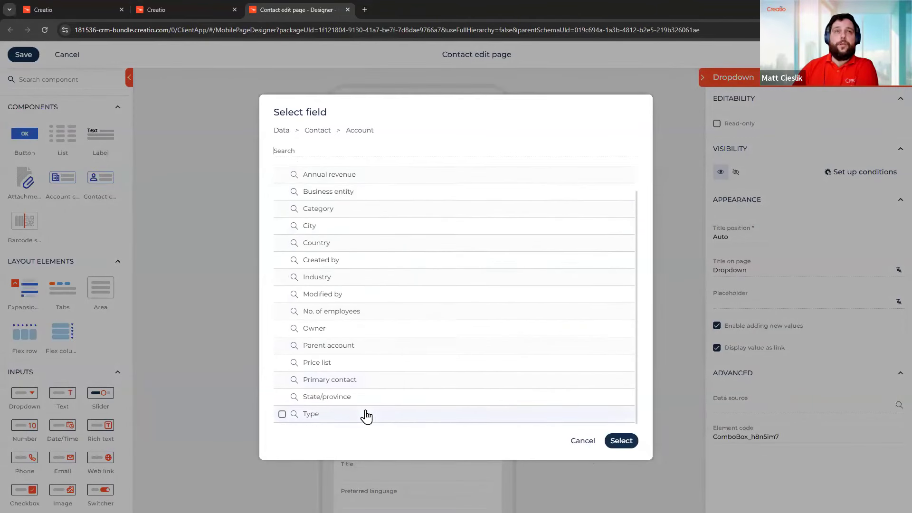
click(622, 441)
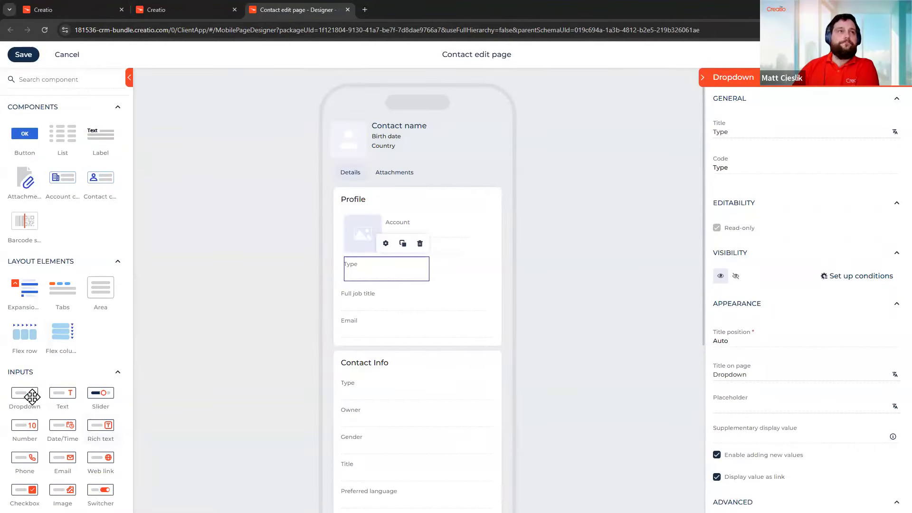
Place a new dropdown under Type and bind it to Related Objects > Account > Category
drag(325, 333, 441, 273)
drag(413, 279, 466, 277)
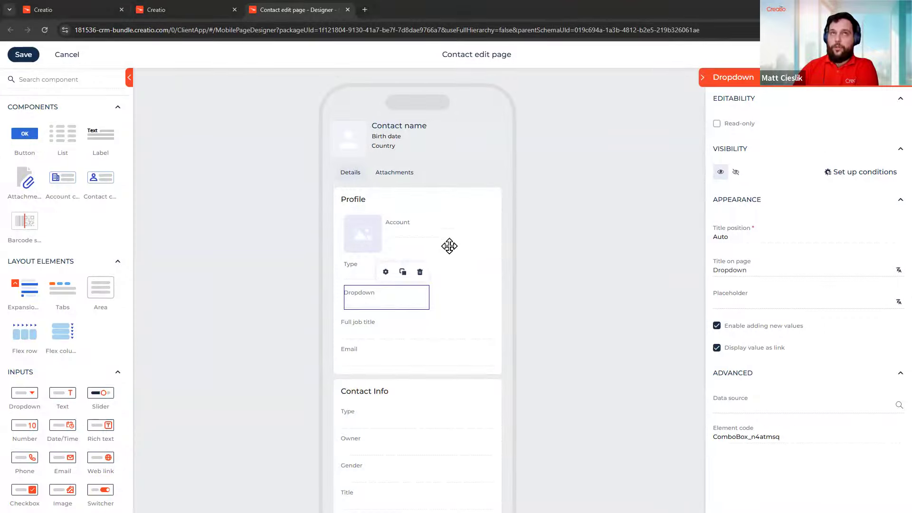
click(891, 405)
click(424, 172)
click(392, 198)
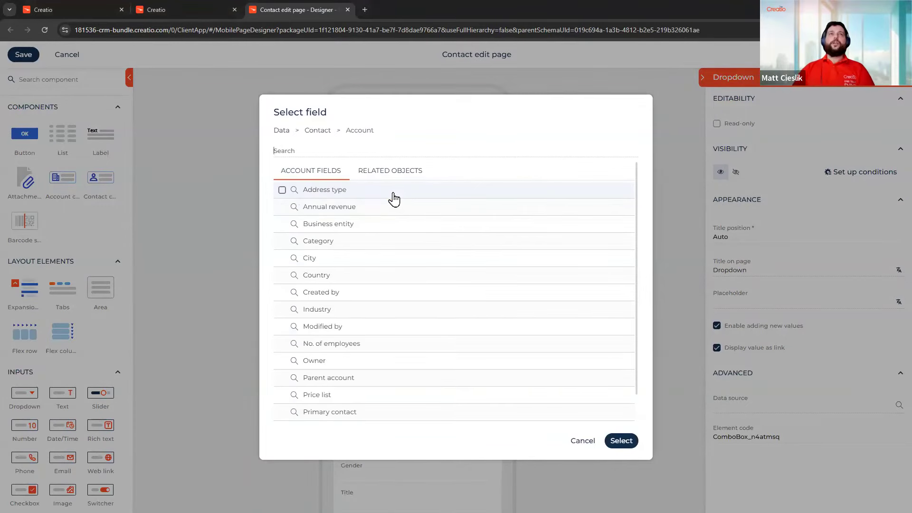
scroll(486, 234, down, 1)
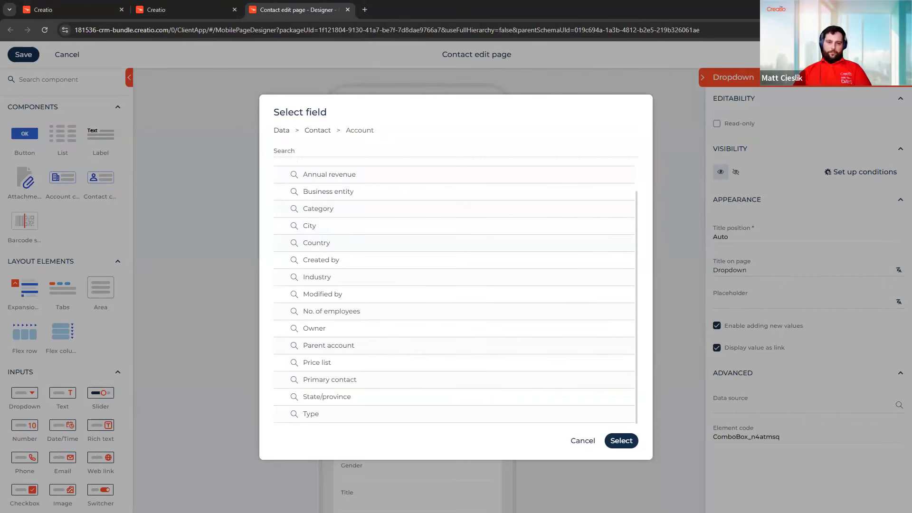
scroll(434, 240, up, 1)
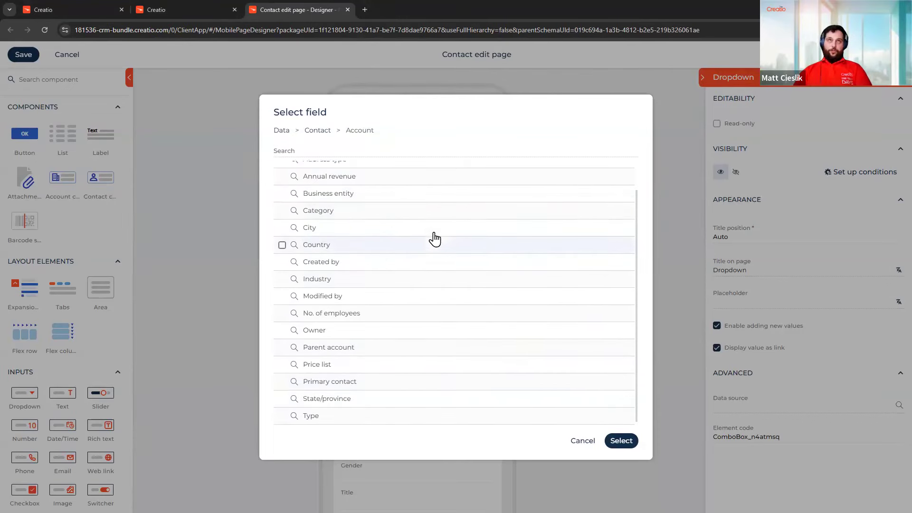
click(431, 244)
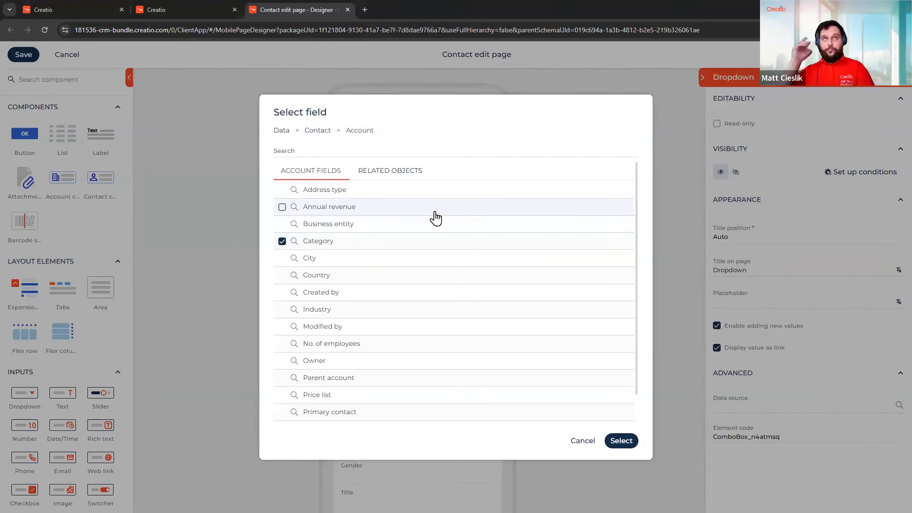
click(618, 441)
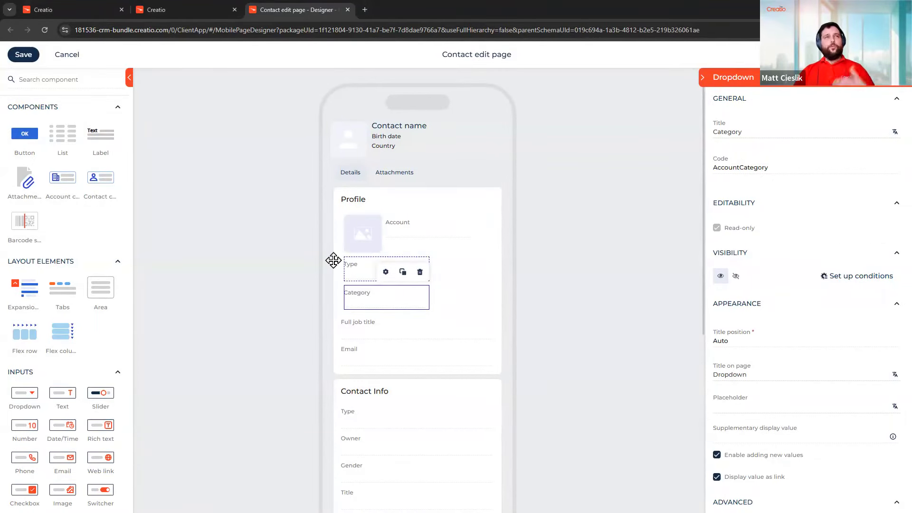
Add a dropdown bound to Related Objects > Account > Industry and move it beside the logo
drag(25, 397, 464, 320)
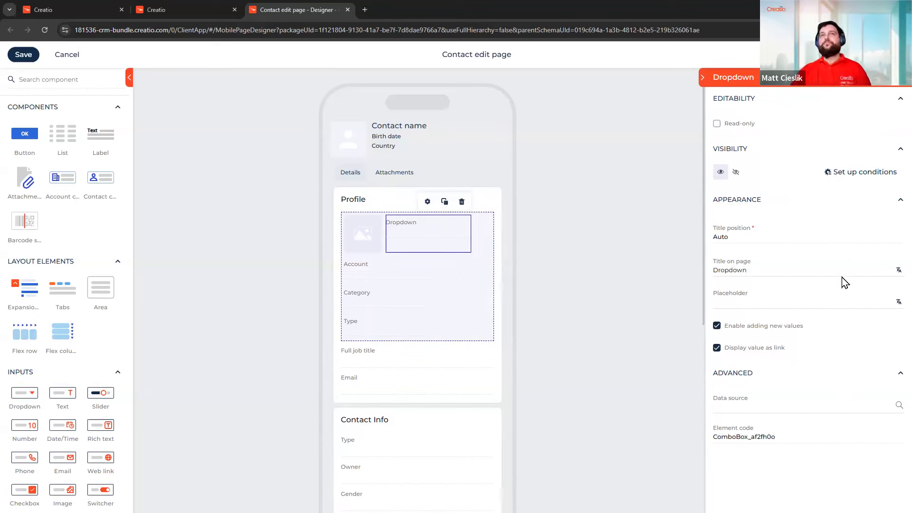
click(898, 405)
click(346, 193)
click(414, 174)
click(411, 194)
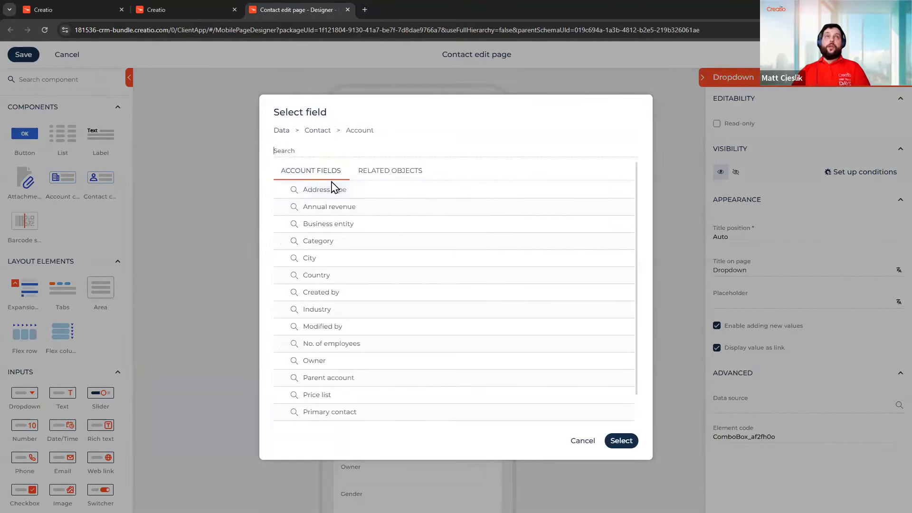
scroll(469, 285, down, 1)
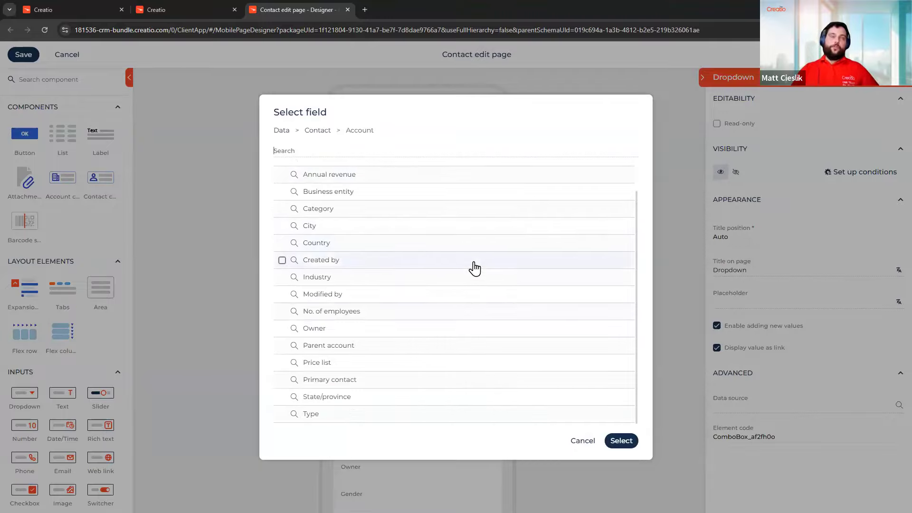
scroll(473, 316, up, 1)
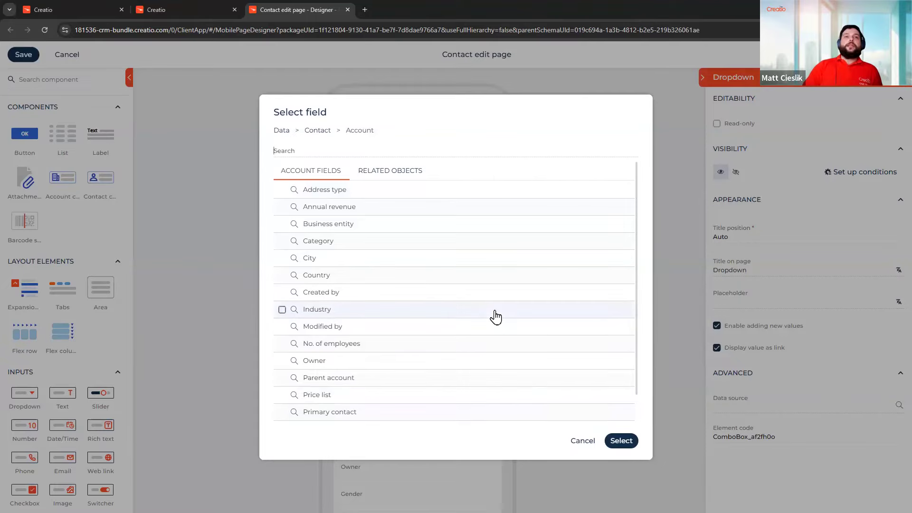
click(622, 442)
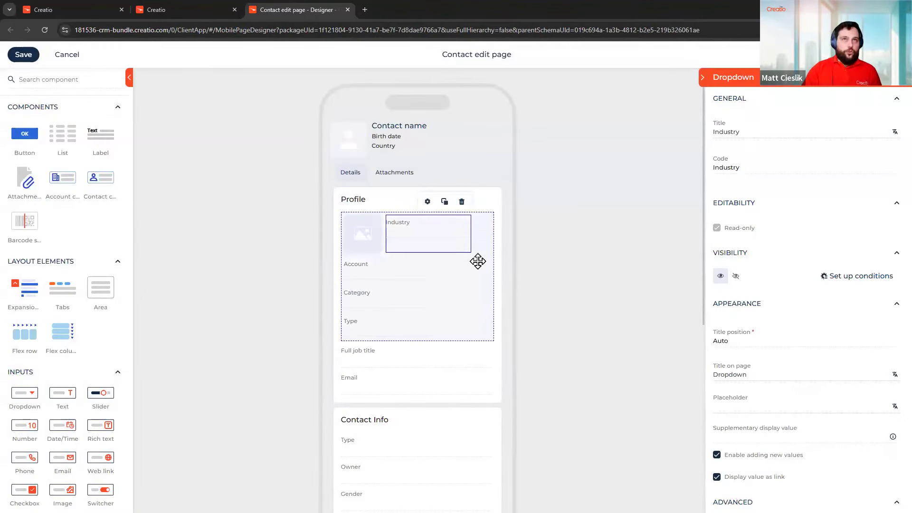
drag(422, 237, 487, 322)
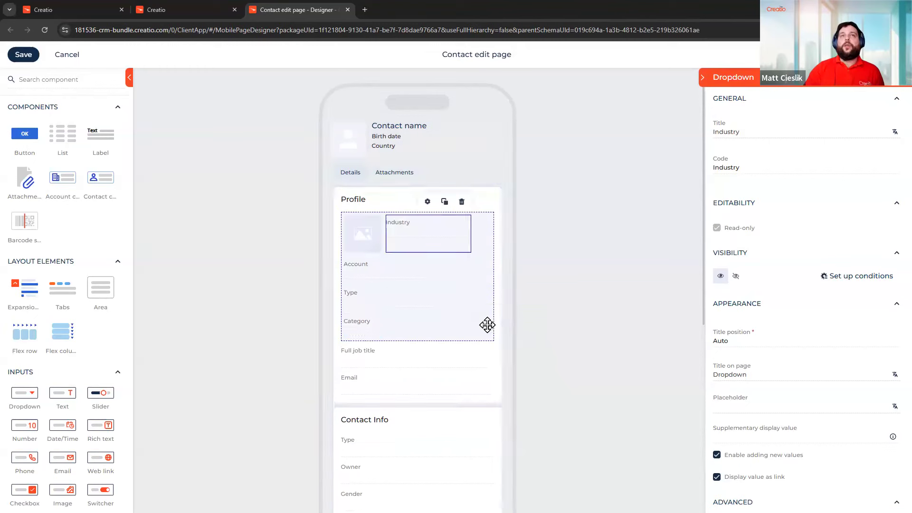
click(488, 295)
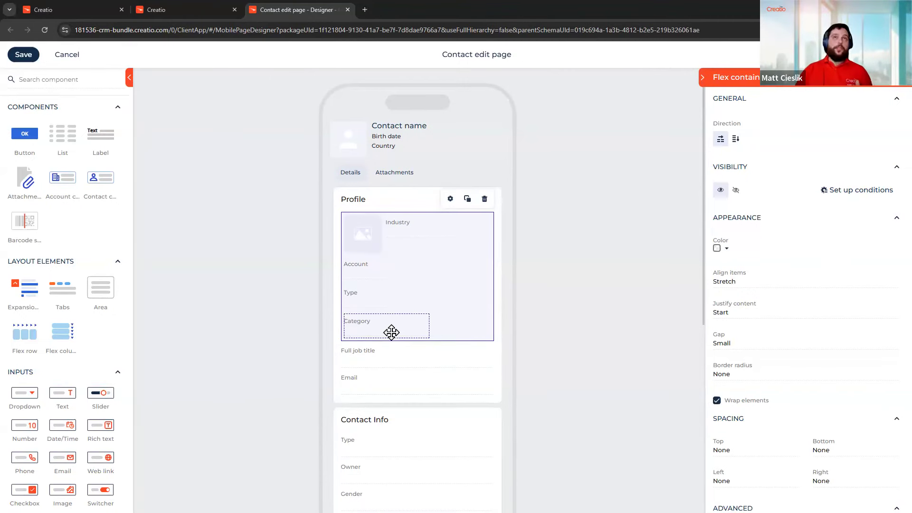
drag(387, 233, 454, 241)
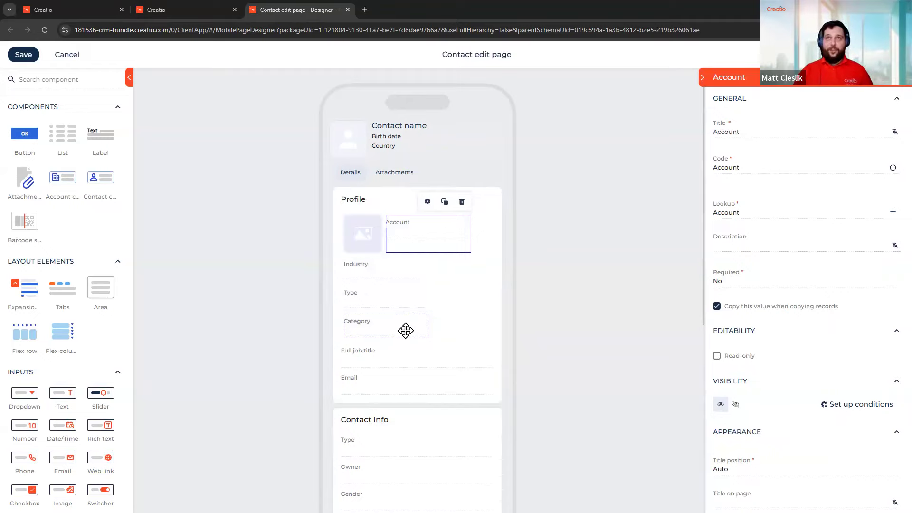
scroll(777, 374, down, 1)
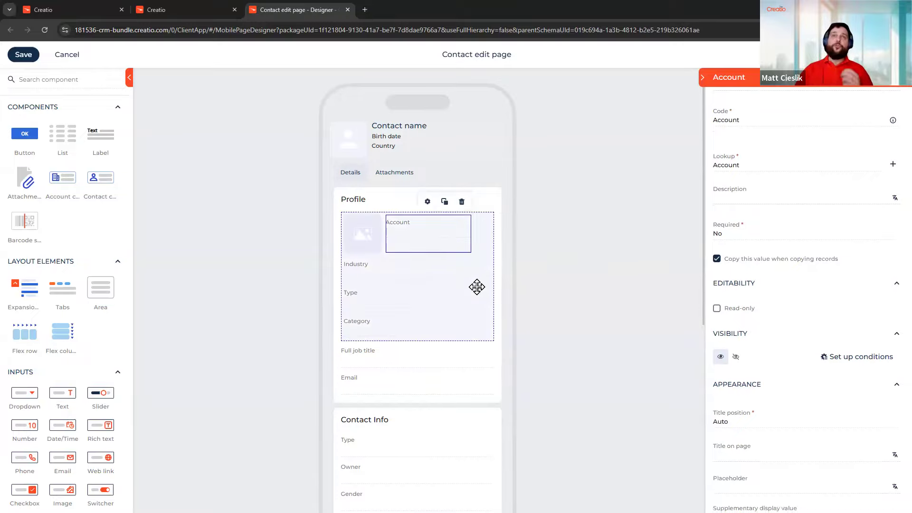
click(476, 287)
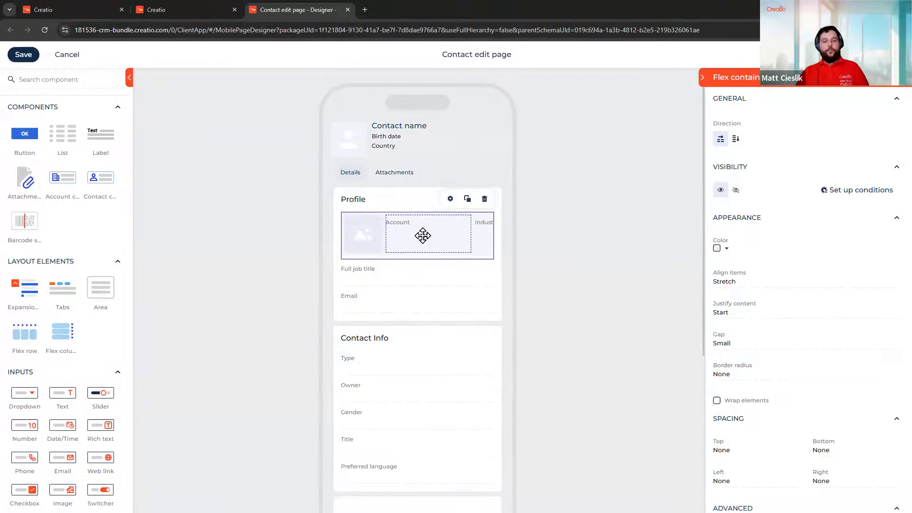
scroll(423, 236, right, 5)
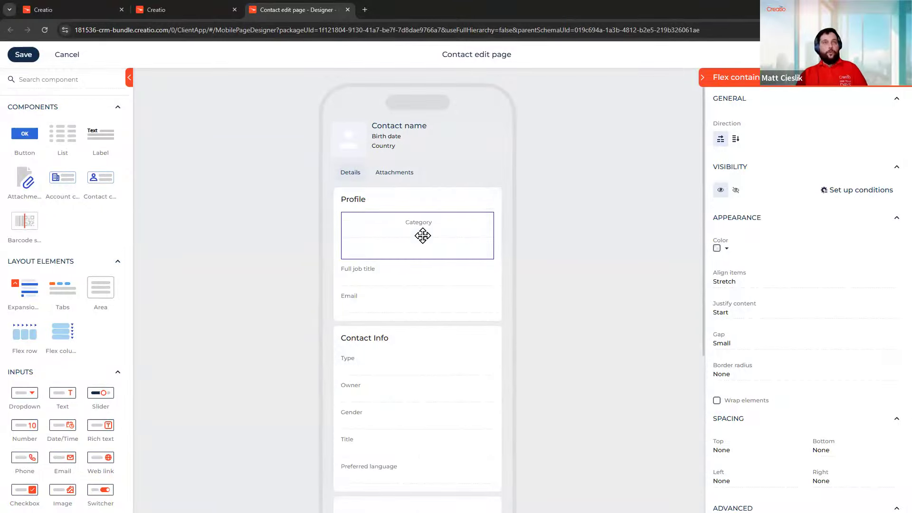
scroll(423, 235, left, 4)
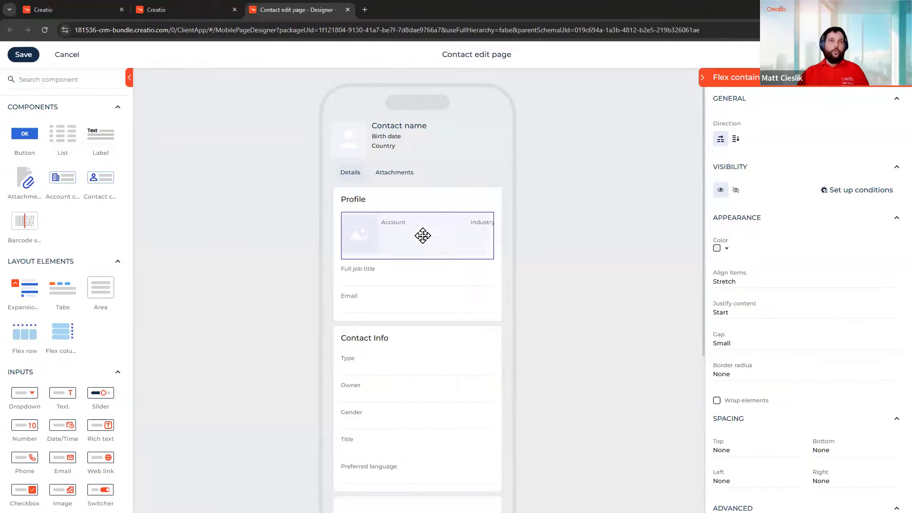
scroll(422, 236, right, 2)
scroll(423, 236, right, 2)
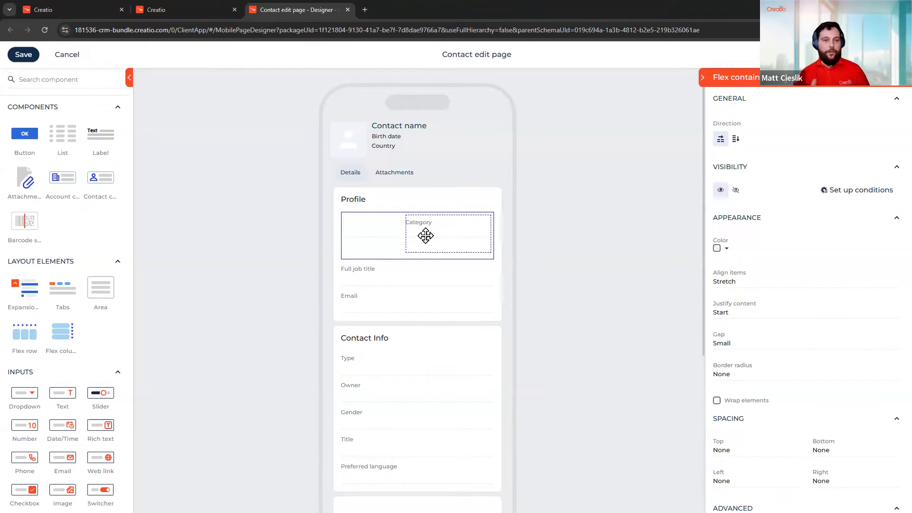
Turn off Camera as an upload source for the Attachments upload button and save the Contact edit page
click(407, 178)
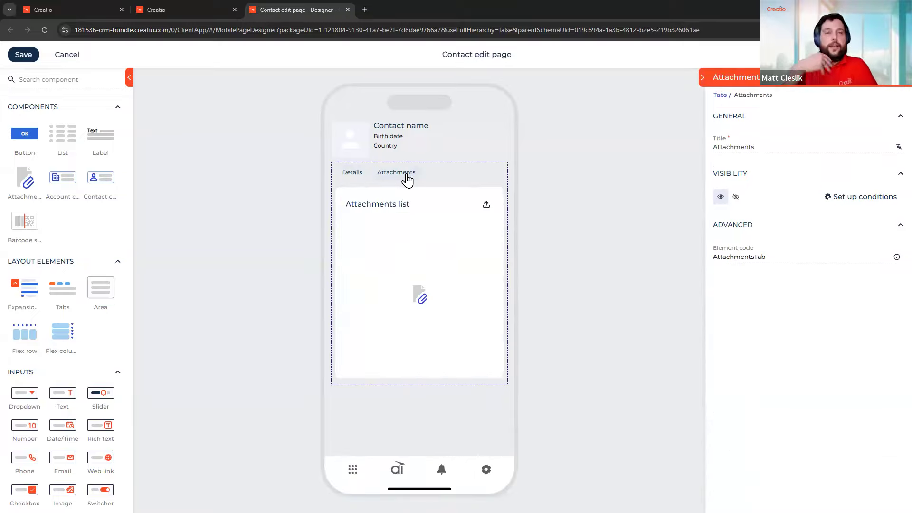
click(486, 208)
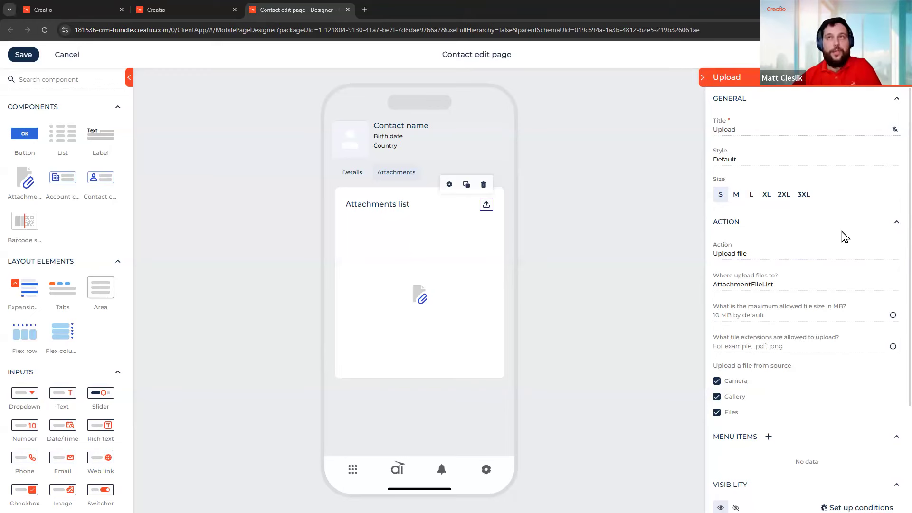
click(739, 384)
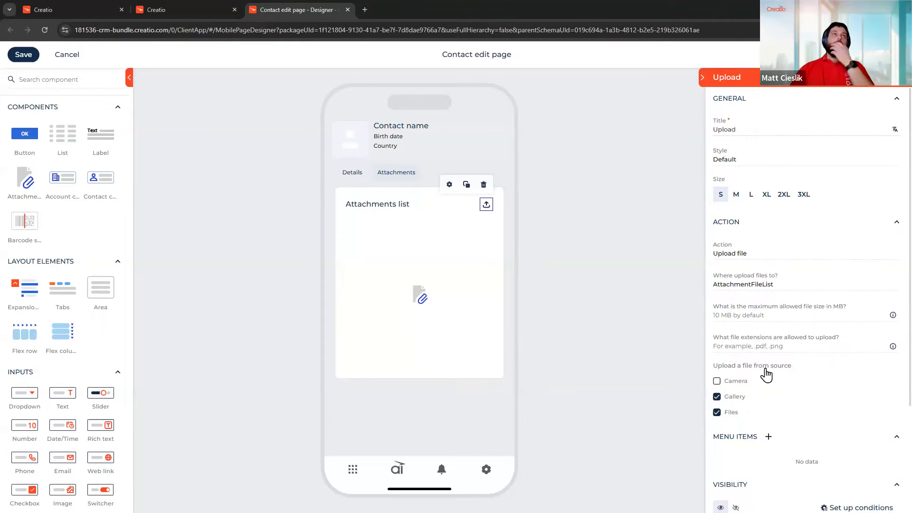
click(22, 60)
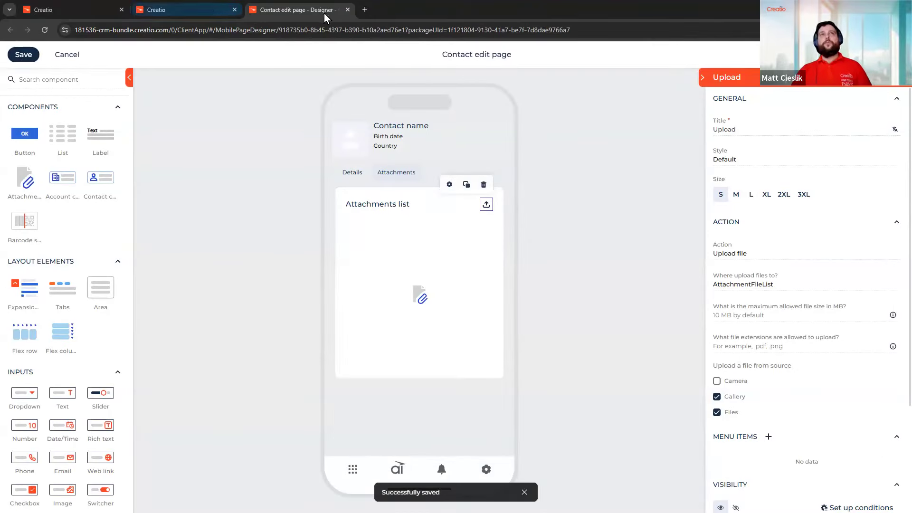
Check the Addresses list settings in Details, then close the Contact edit page designer
click(353, 175)
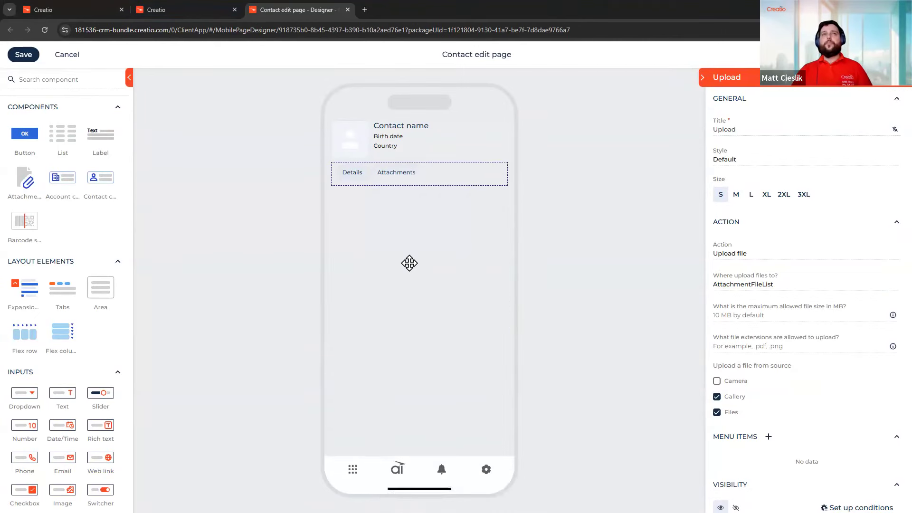
scroll(407, 315, down, 5)
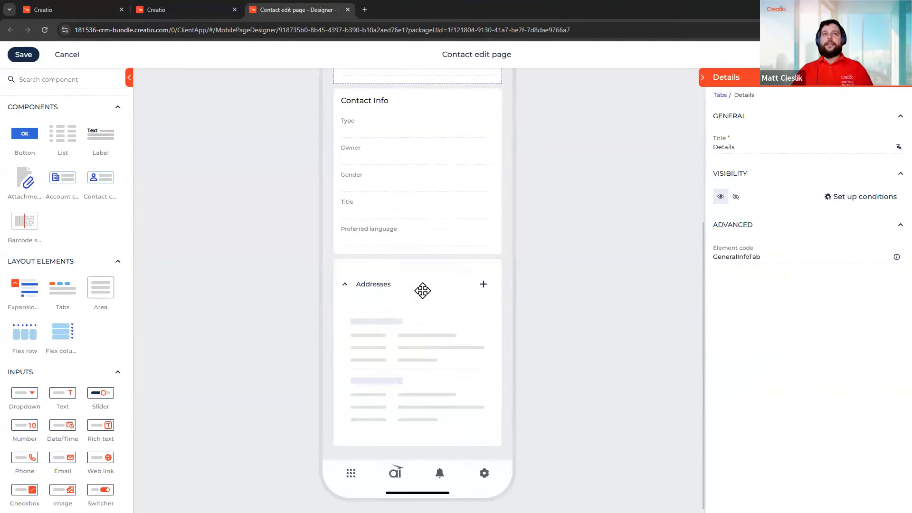
click(422, 355)
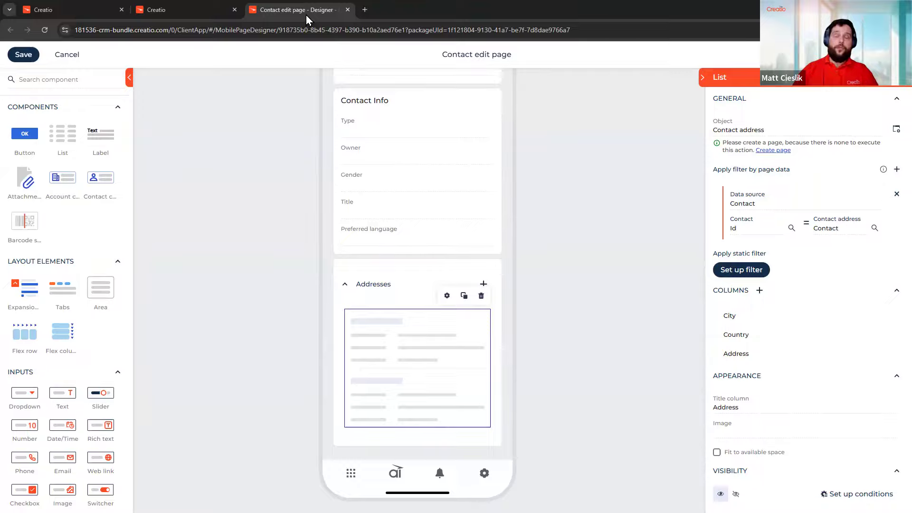
click(348, 10)
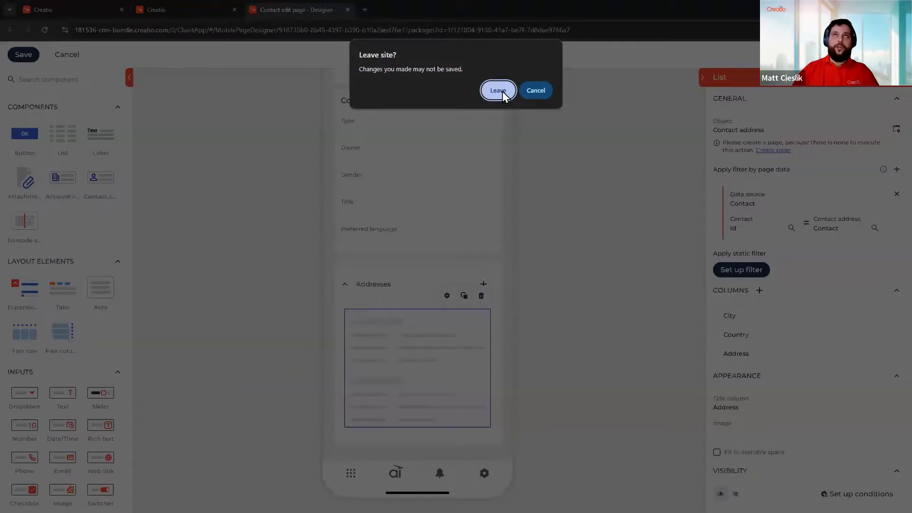
Leave the designer and create a new page from the Mobile app pages List Page Mobile template
click(501, 91)
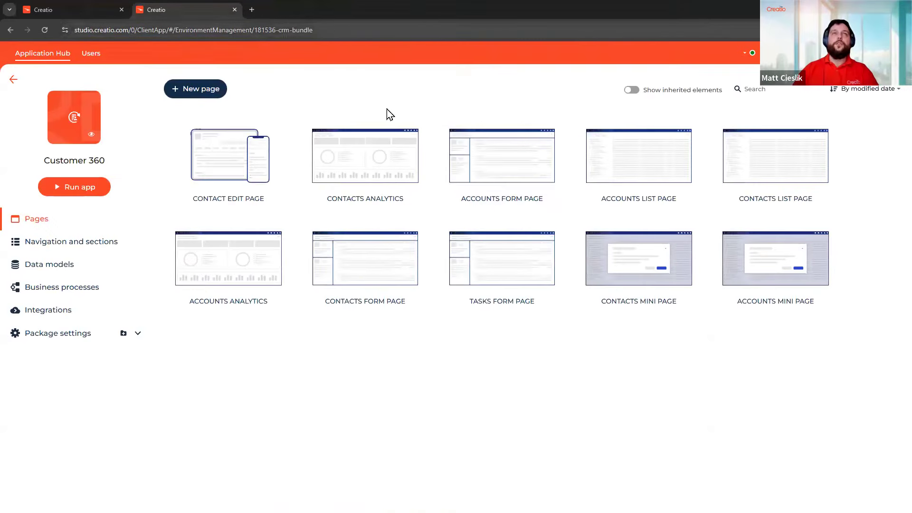
click(216, 93)
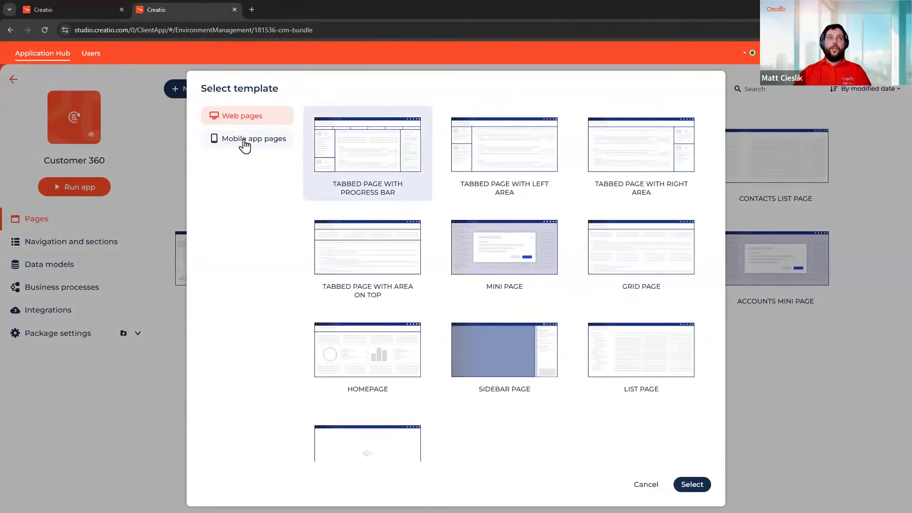
click(242, 142)
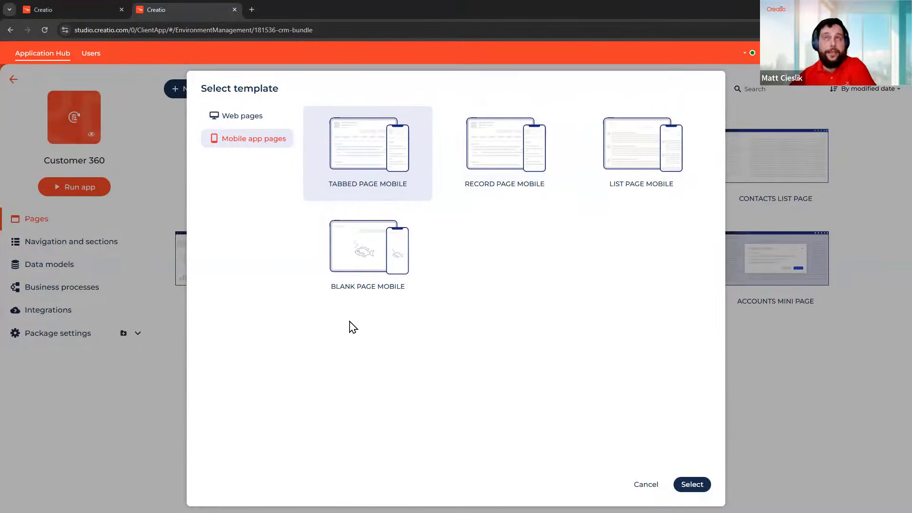
double_click(656, 190)
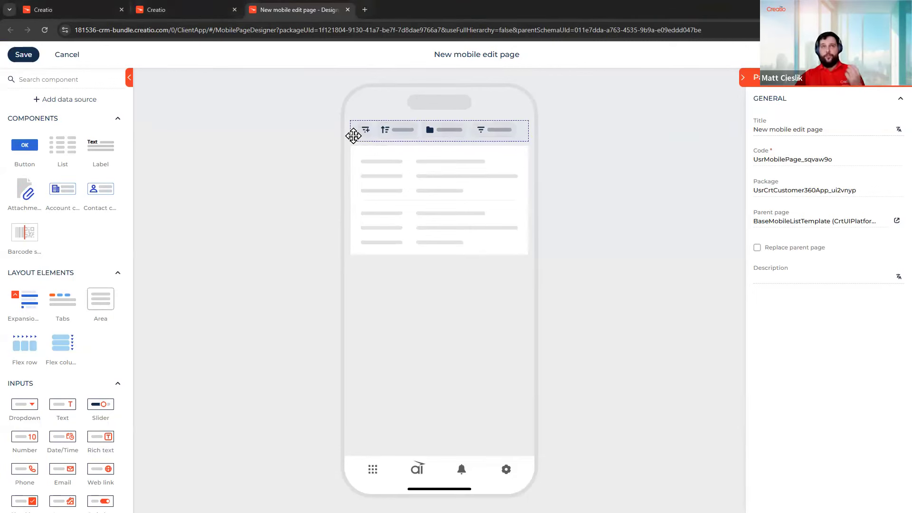
click(353, 136)
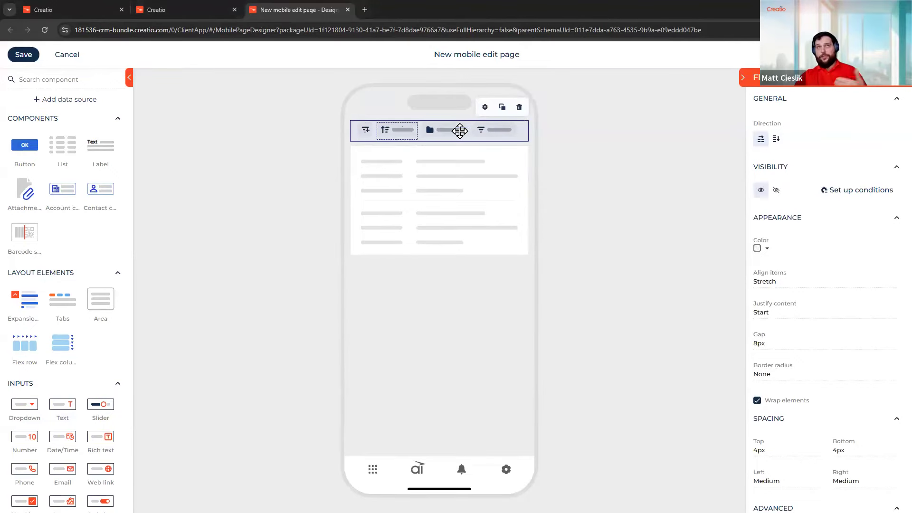
click(365, 135)
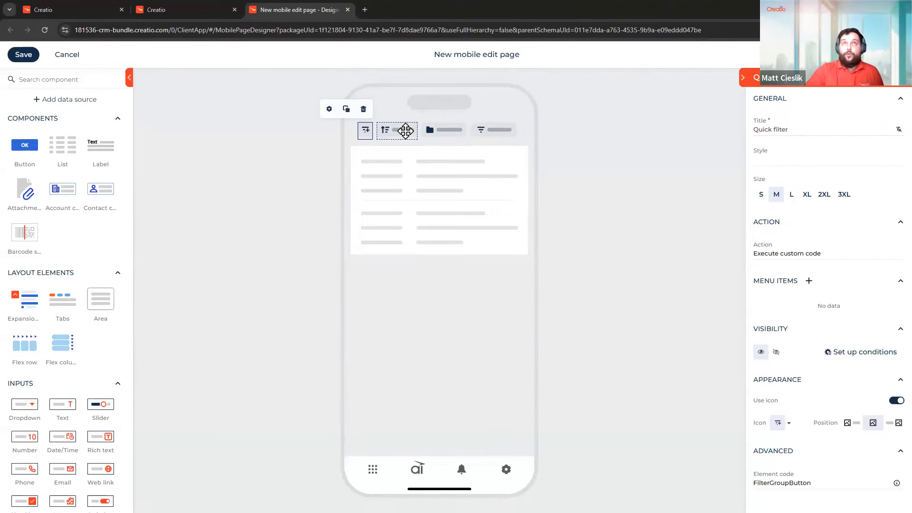
click(405, 131)
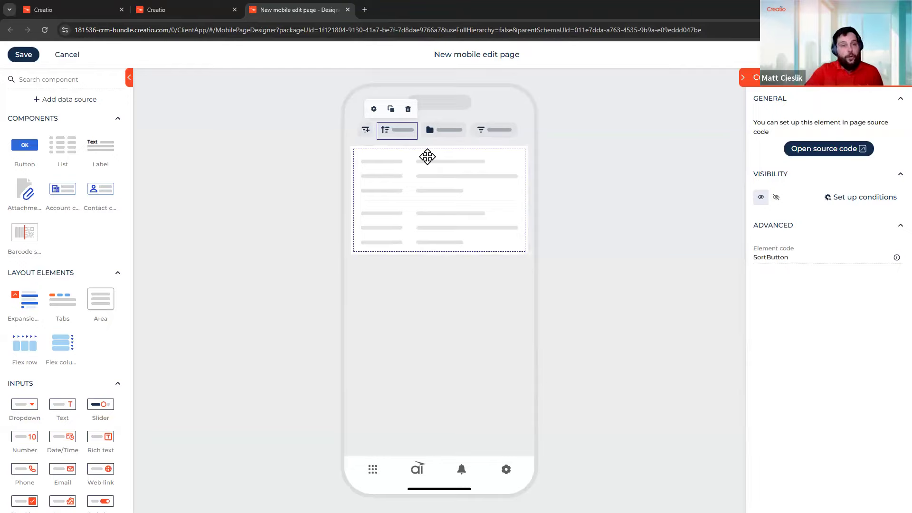
click(448, 132)
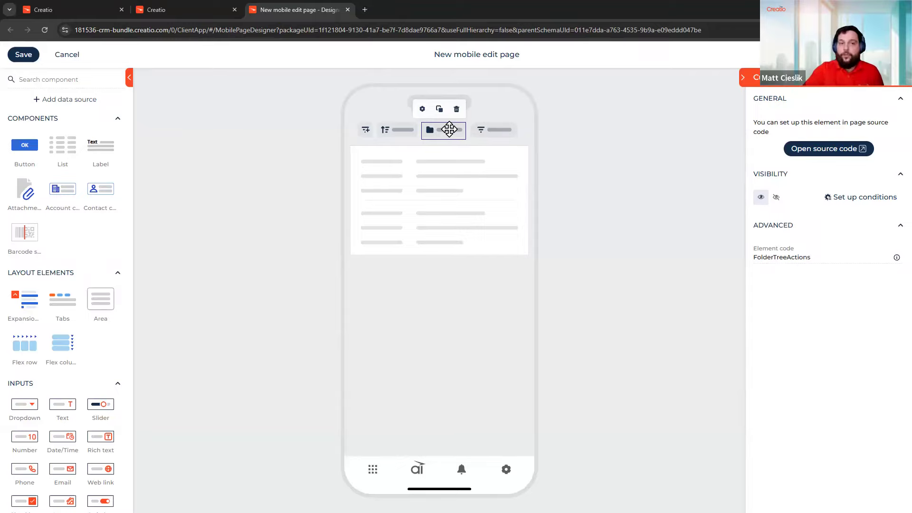
click(481, 130)
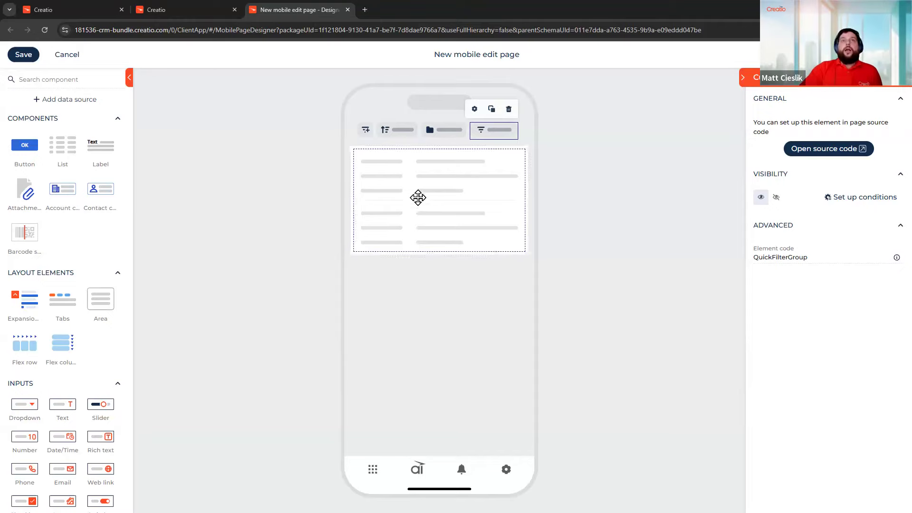
click(417, 197)
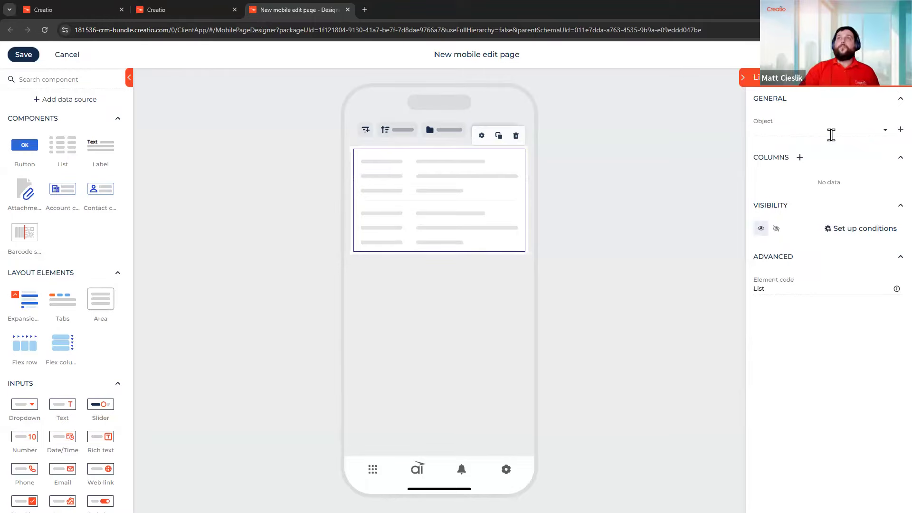
Bind the new list to the Contact object by searching 'cont'
click(832, 131)
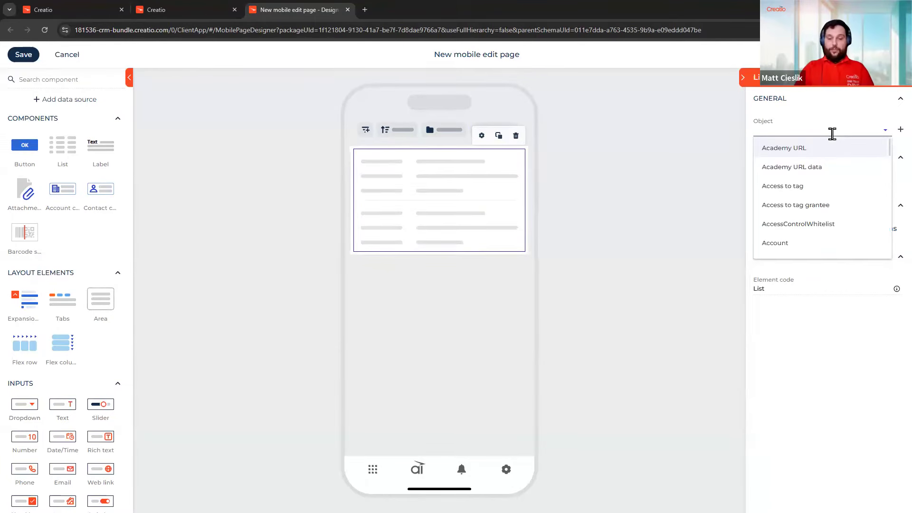
text(cont)
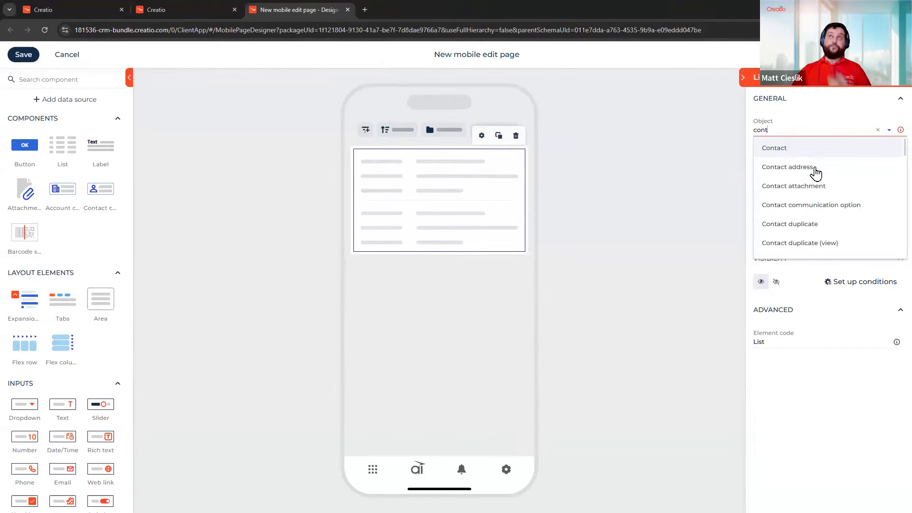
click(821, 151)
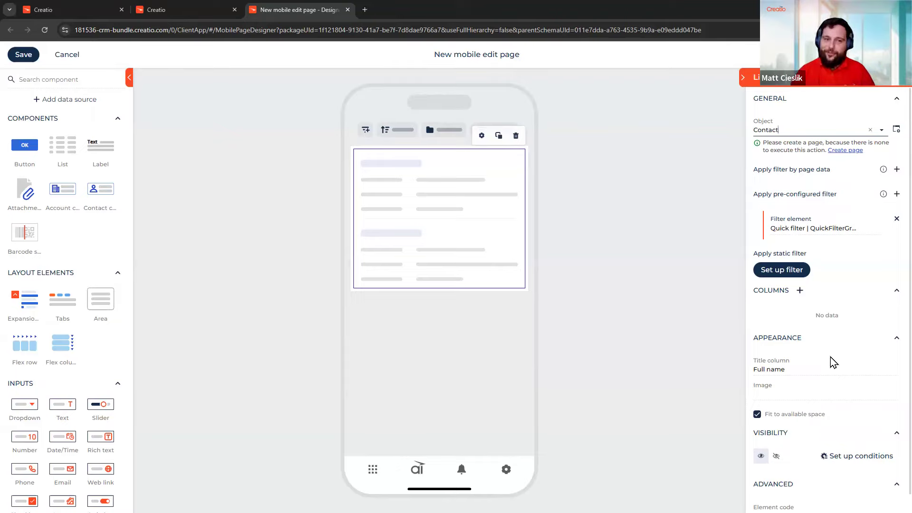
Keep Full name as the list's title column
click(821, 369)
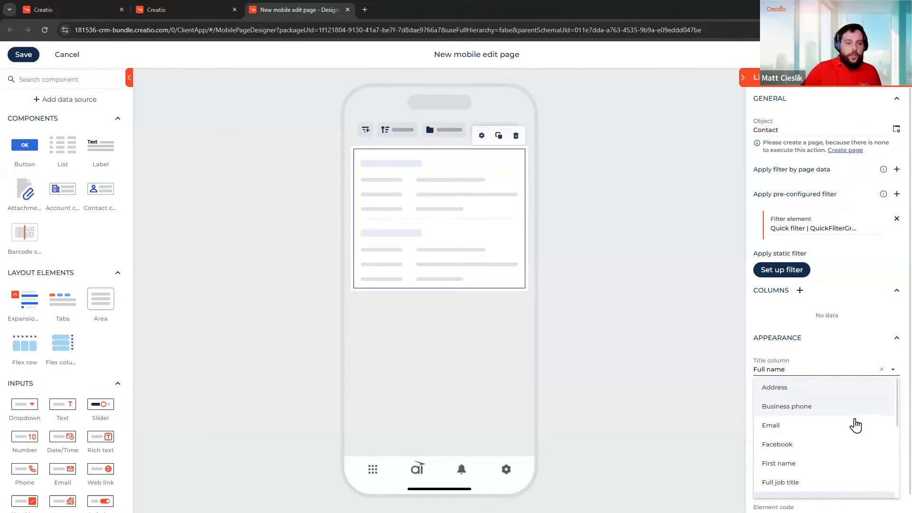
scroll(855, 426, down, 2)
scroll(854, 426, down, 5)
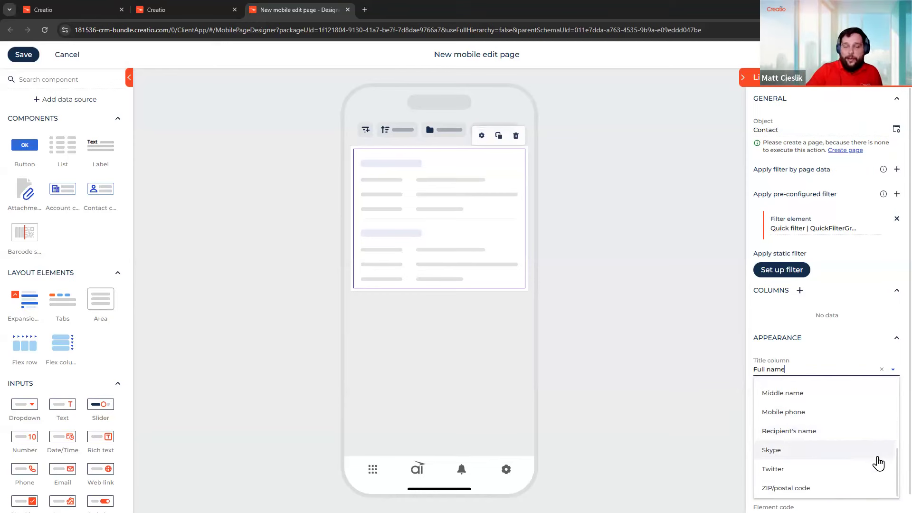
scroll(857, 470, up, 7)
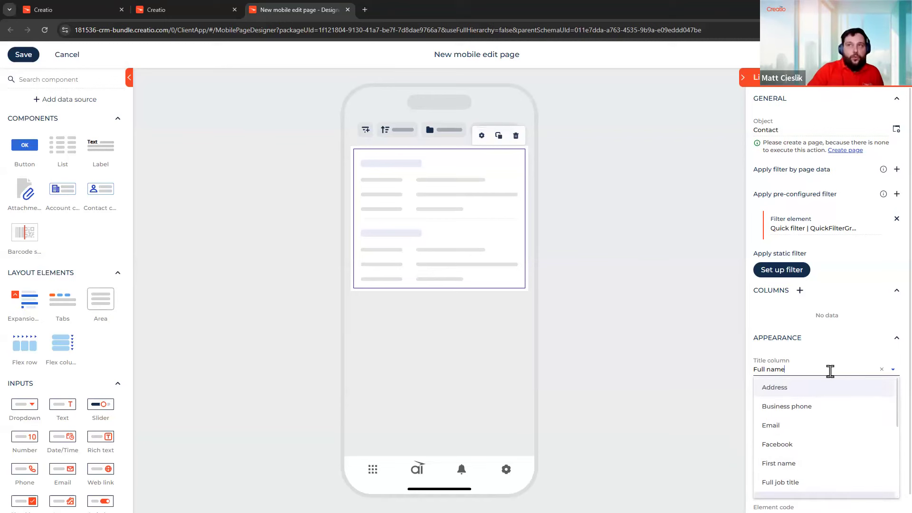
click(849, 355)
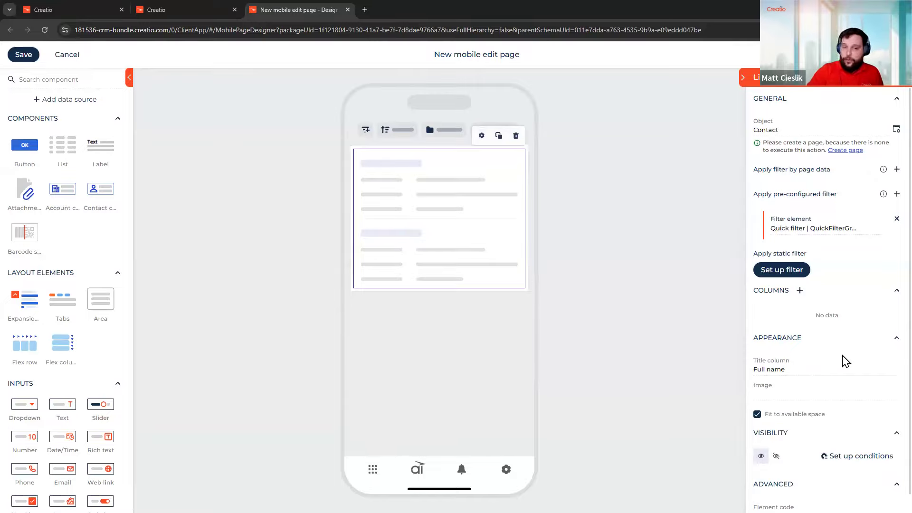